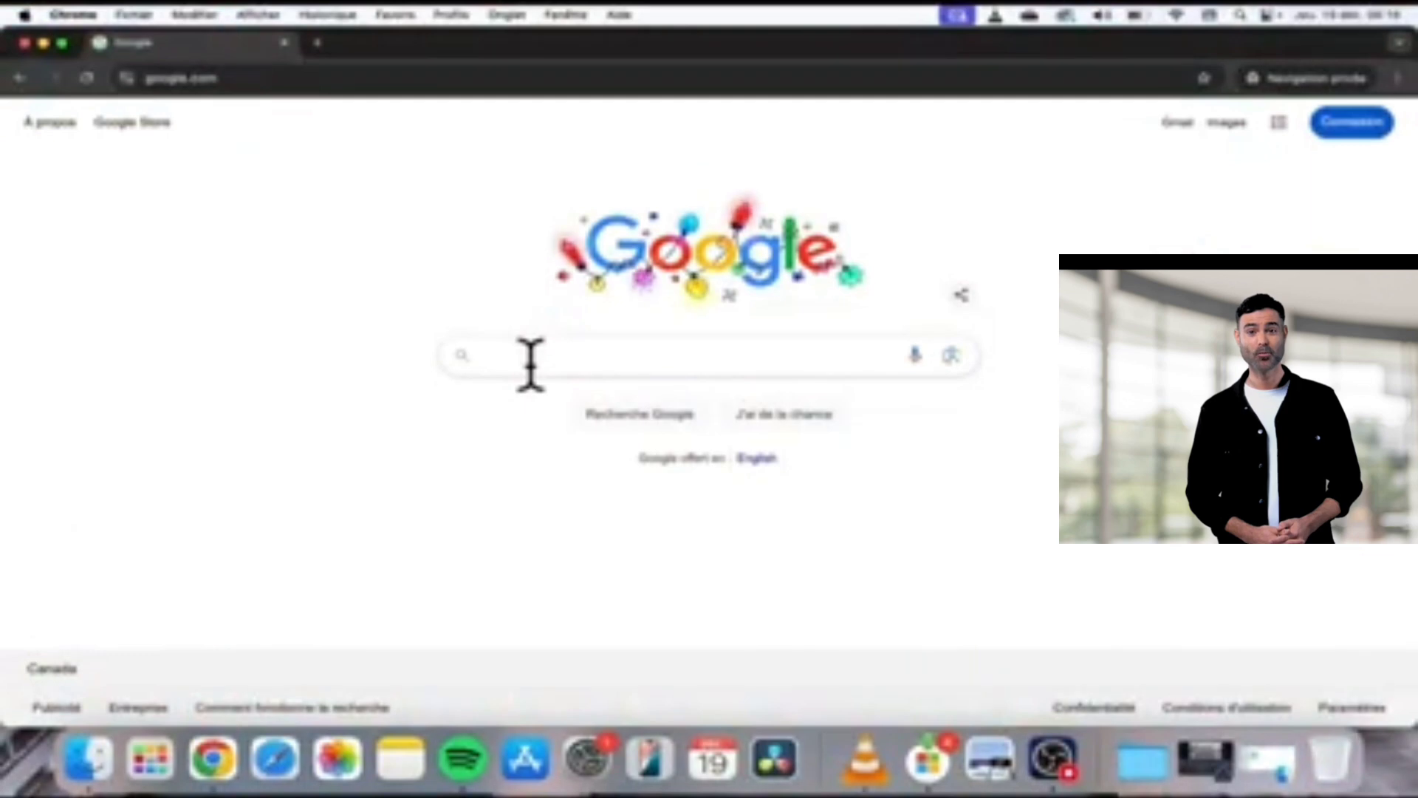
Step: Search Google for 'opera' and open the official opera.com site
type("opera")
key("Return")
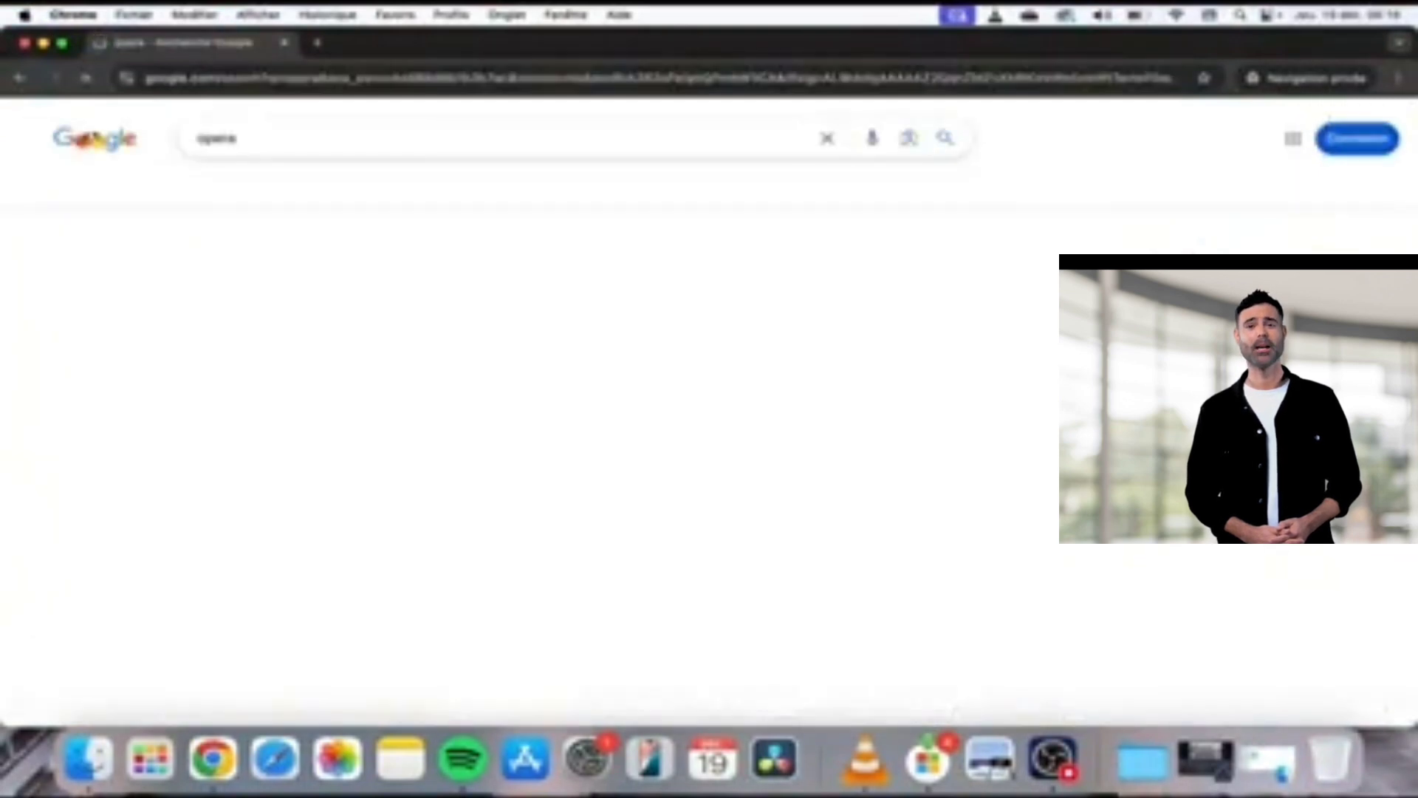
left_click(379, 279)
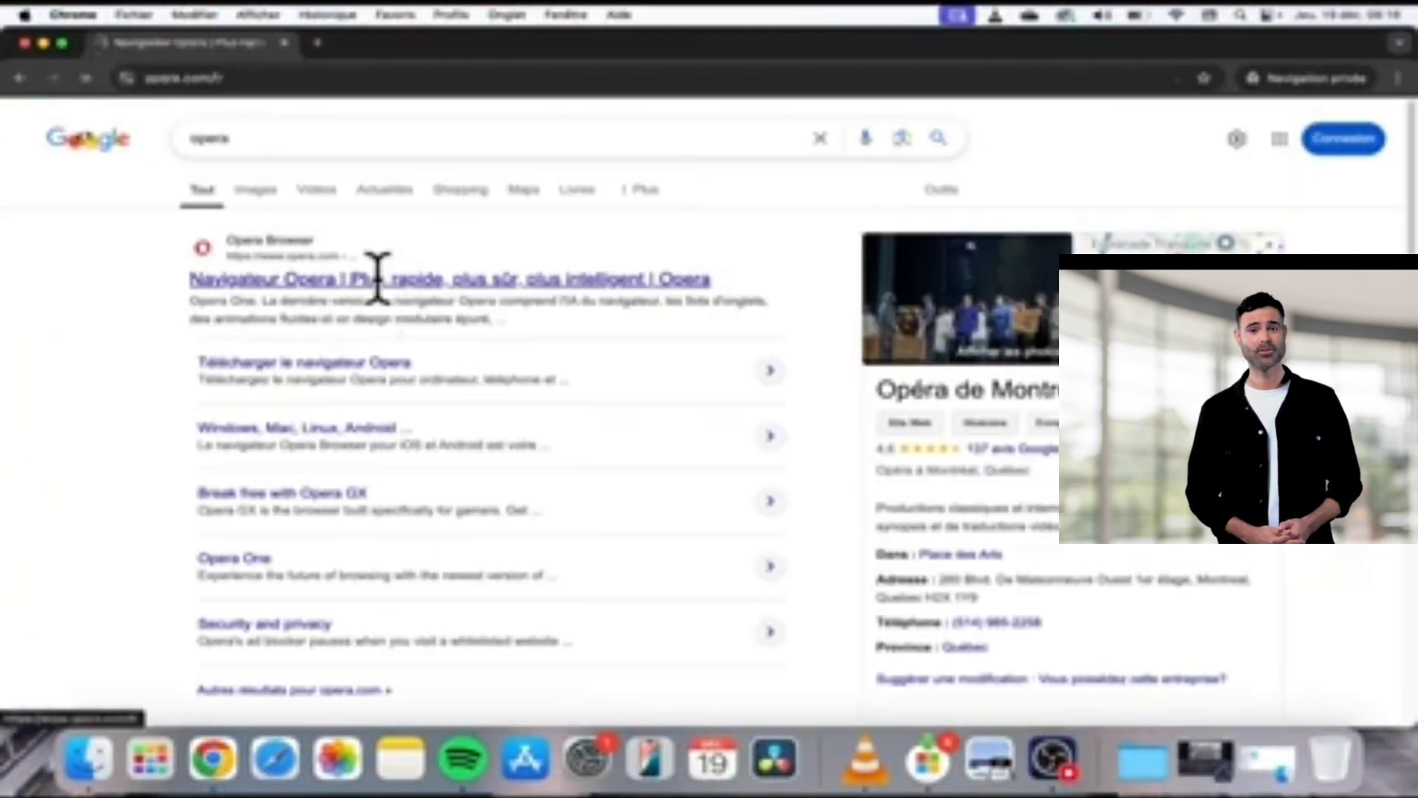
Step: Download the OperaSetup installer to Téléchargements and start unpacking OperaSetup.zip
left_click(751, 475)
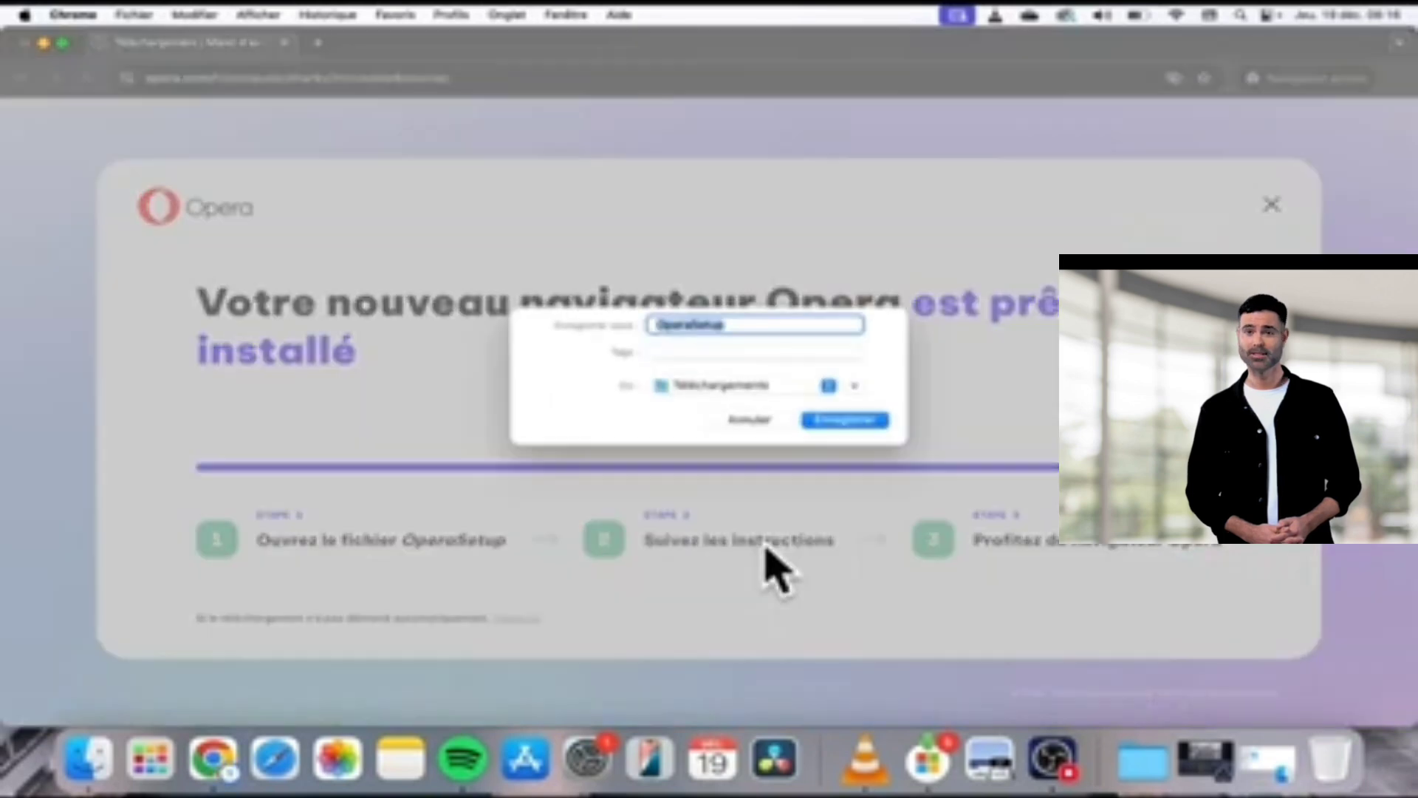
left_click(857, 420)
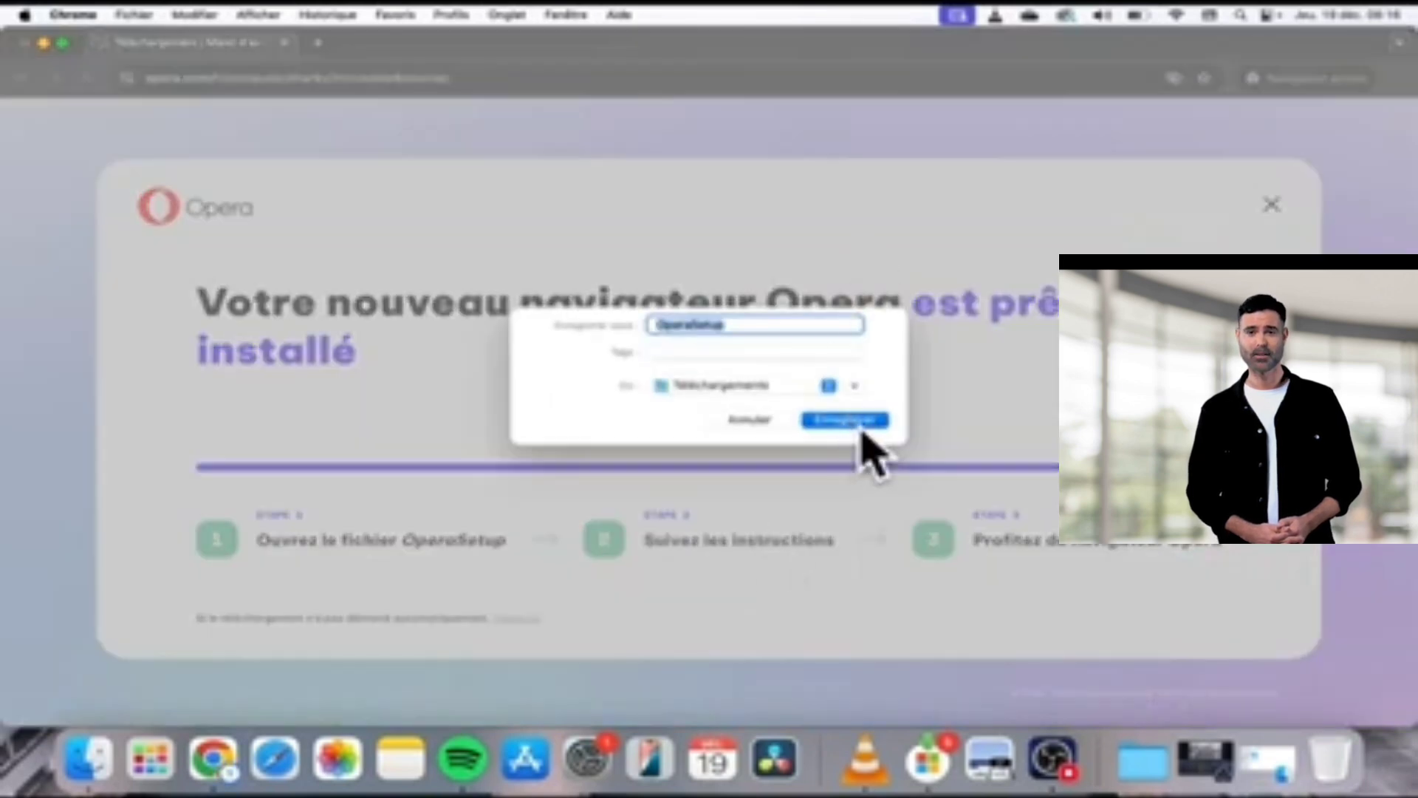
left_click(1082, 169)
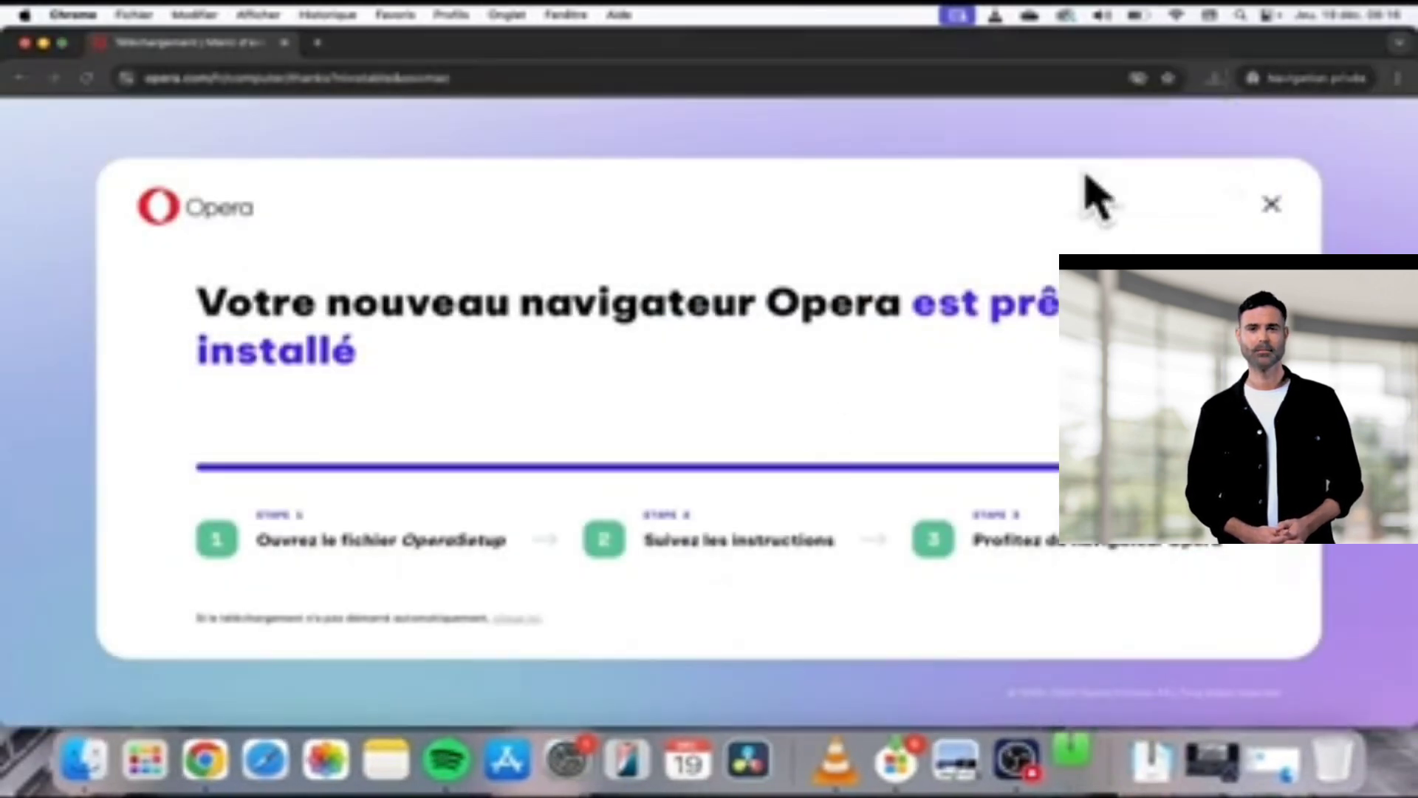
Step: Run Installation d'Opera from Téléchargements, allow it to open, and accept the terms to install Opera
left_click(497, 247)
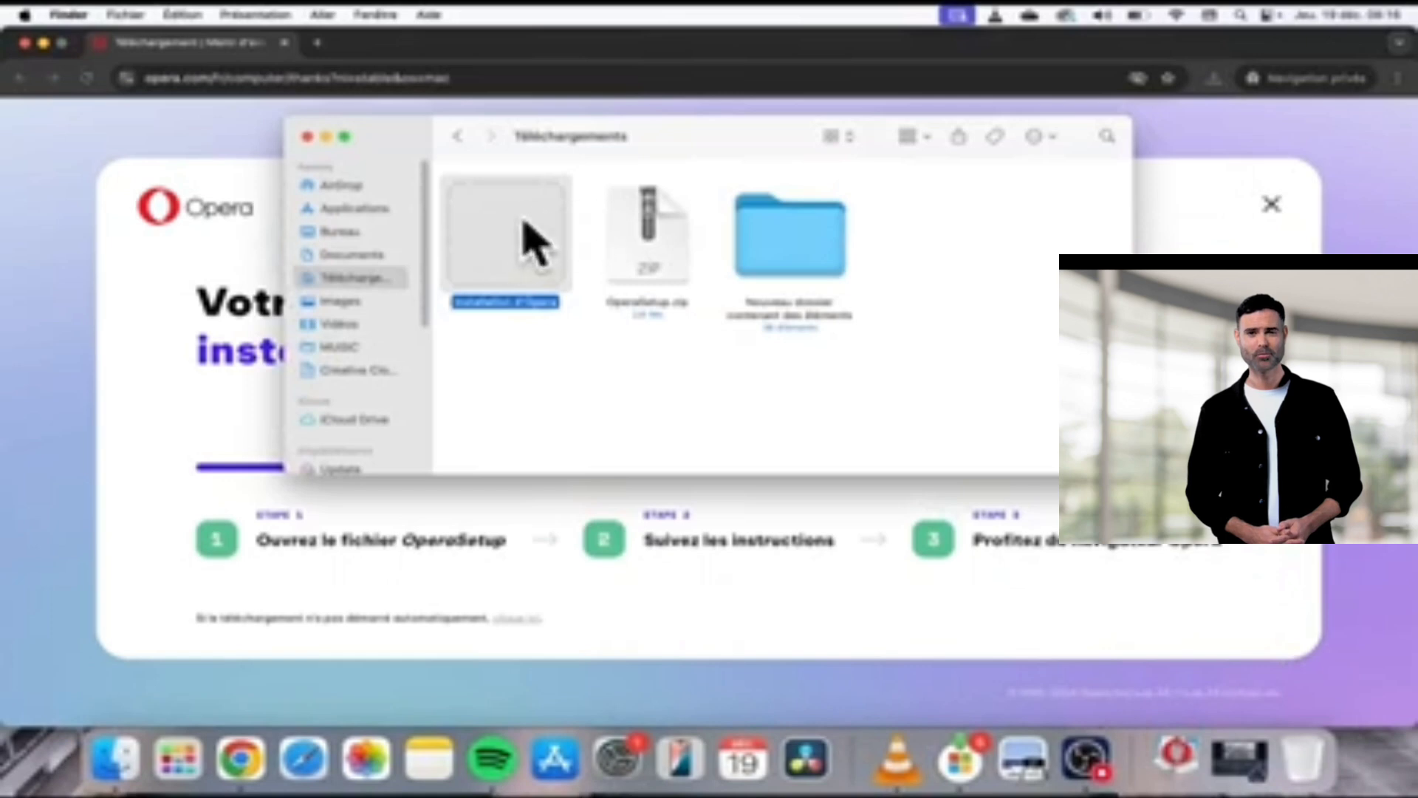
double_click(530, 244)
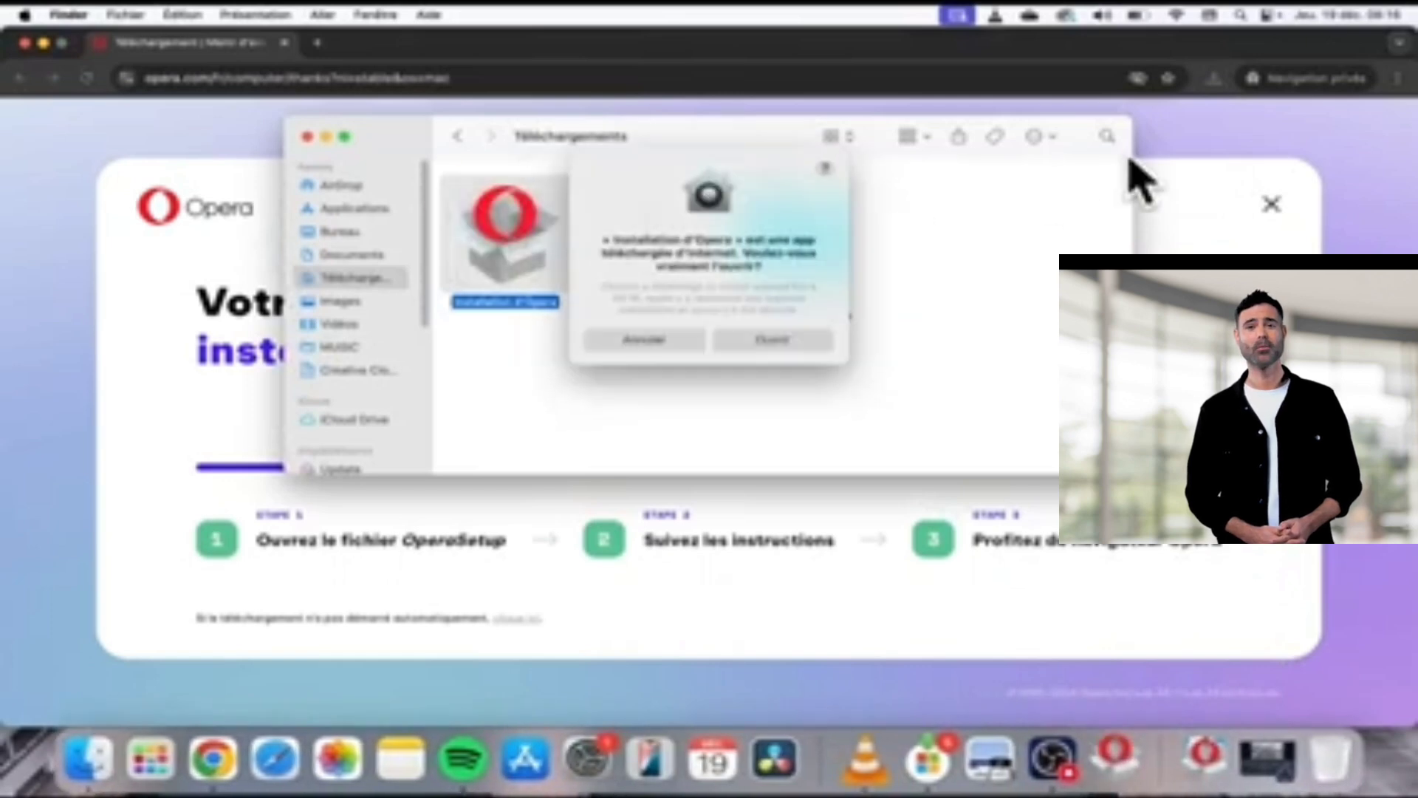
left_click(782, 346)
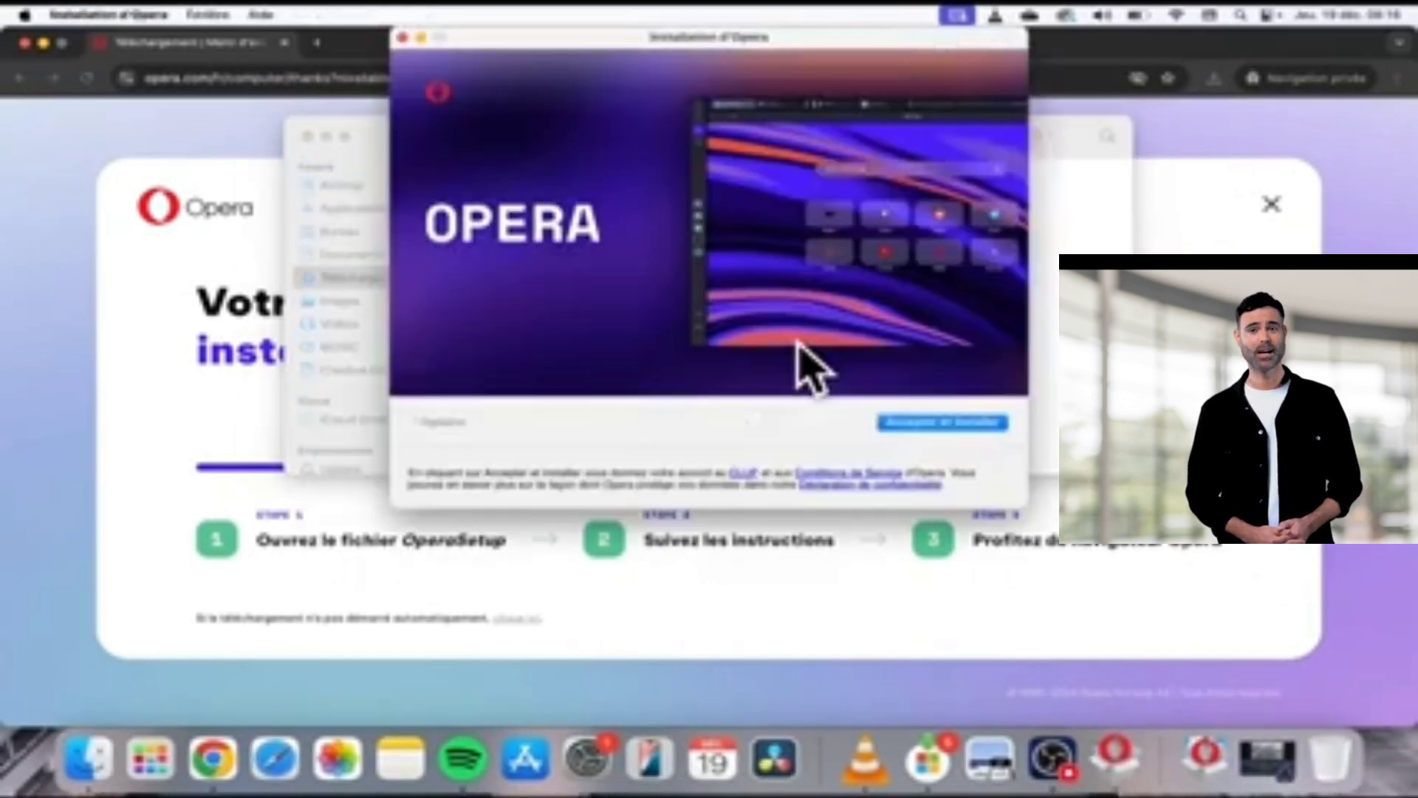
left_click(960, 422)
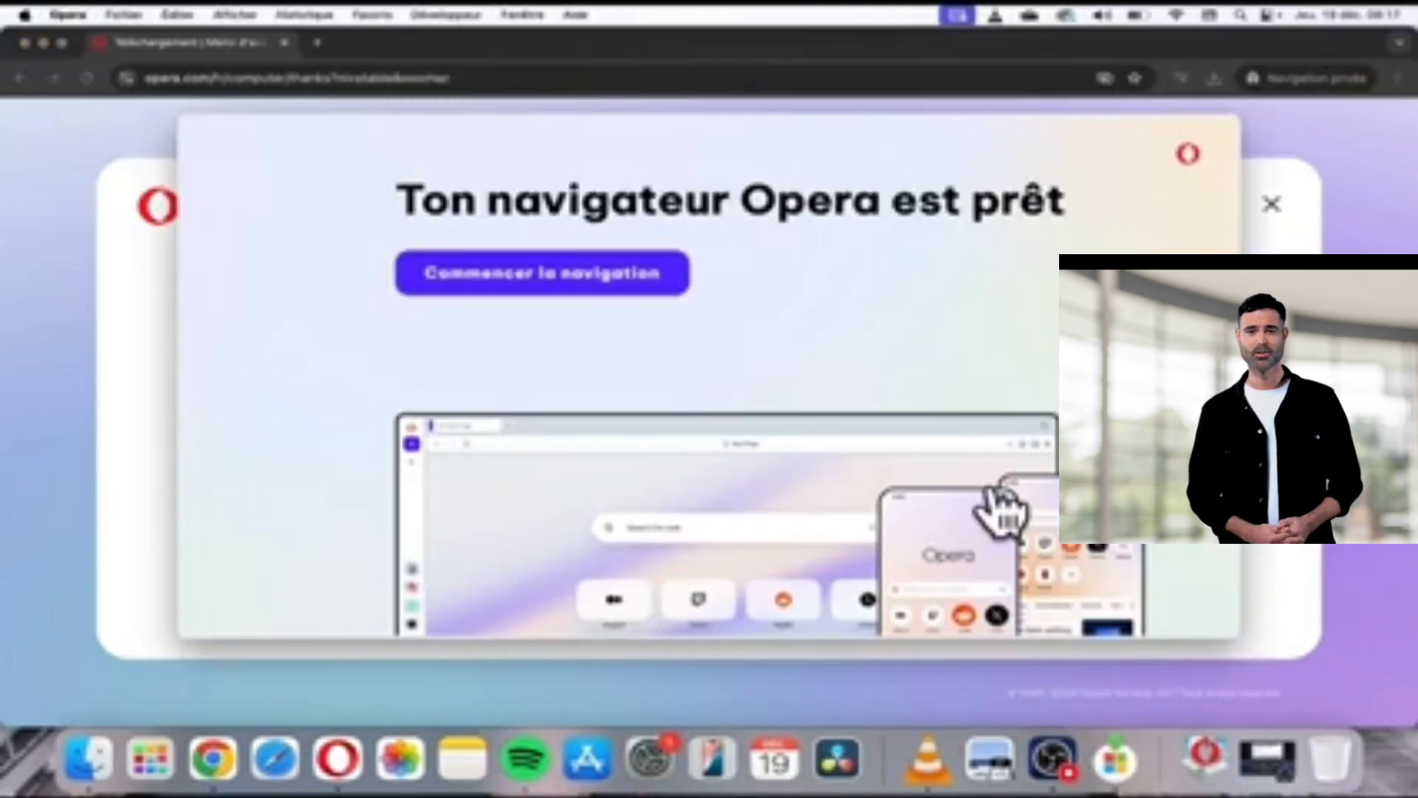
Step: Start browsing in Opera, go from the Extensions page to the add-ons store, and search 'vpn'
left_click(583, 279)
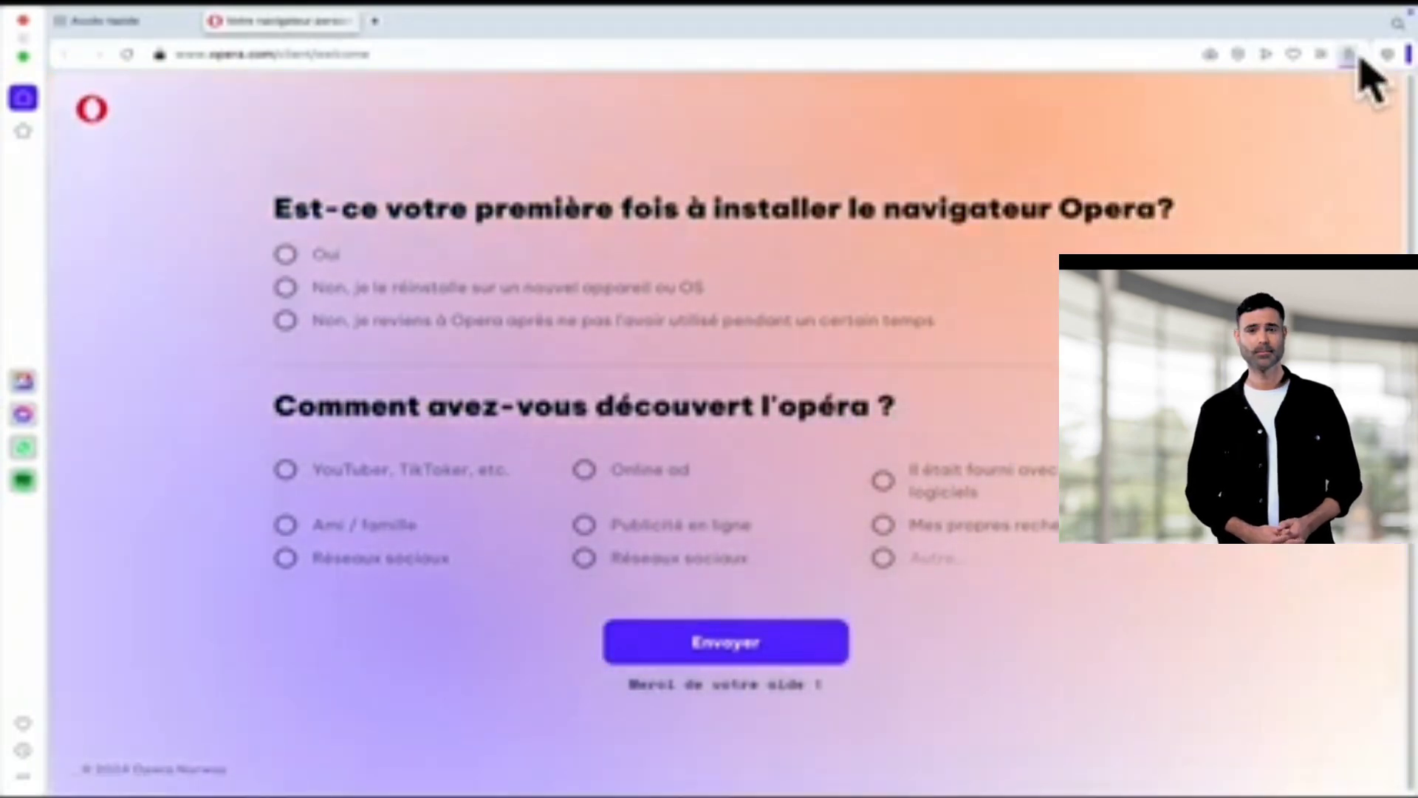
left_click(1389, 54)
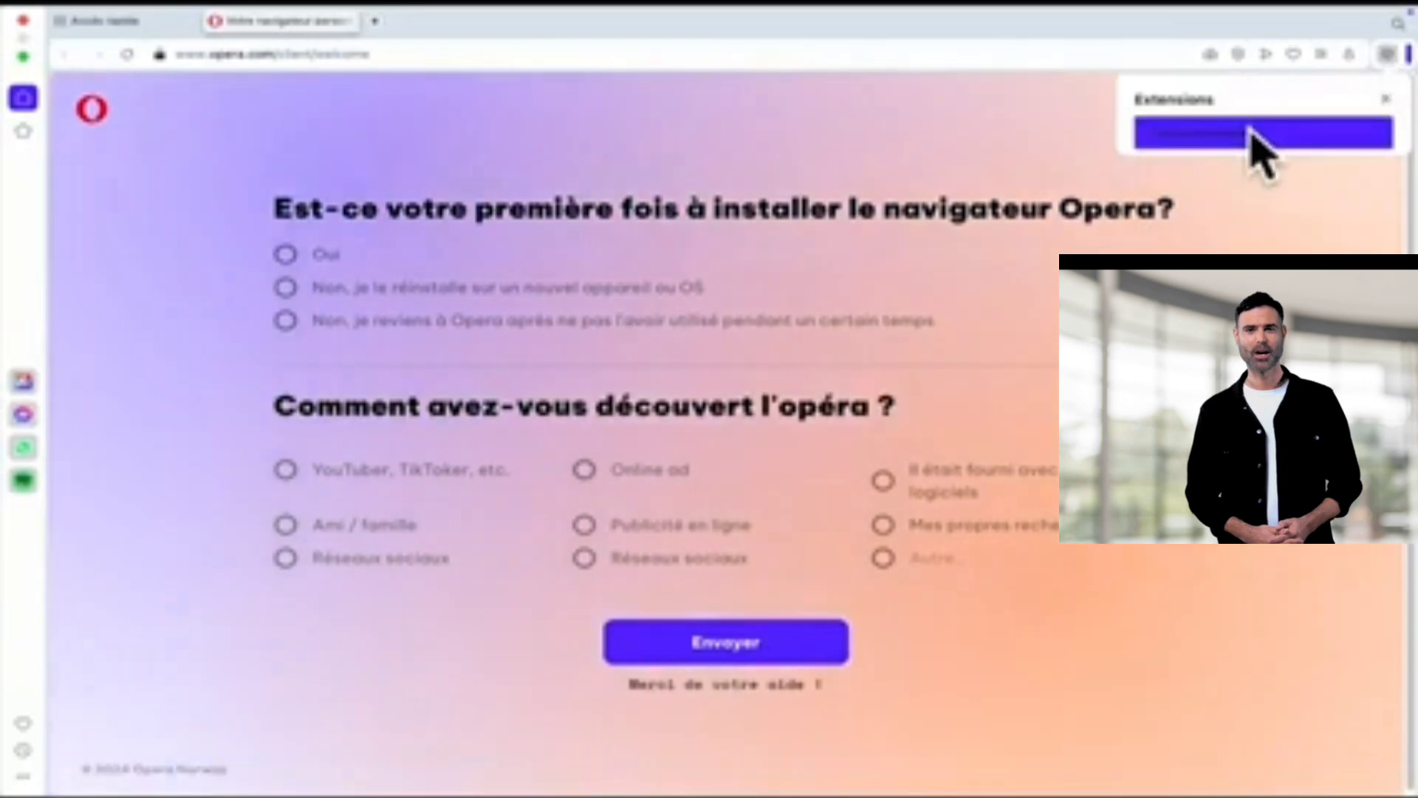
left_click(1256, 140)
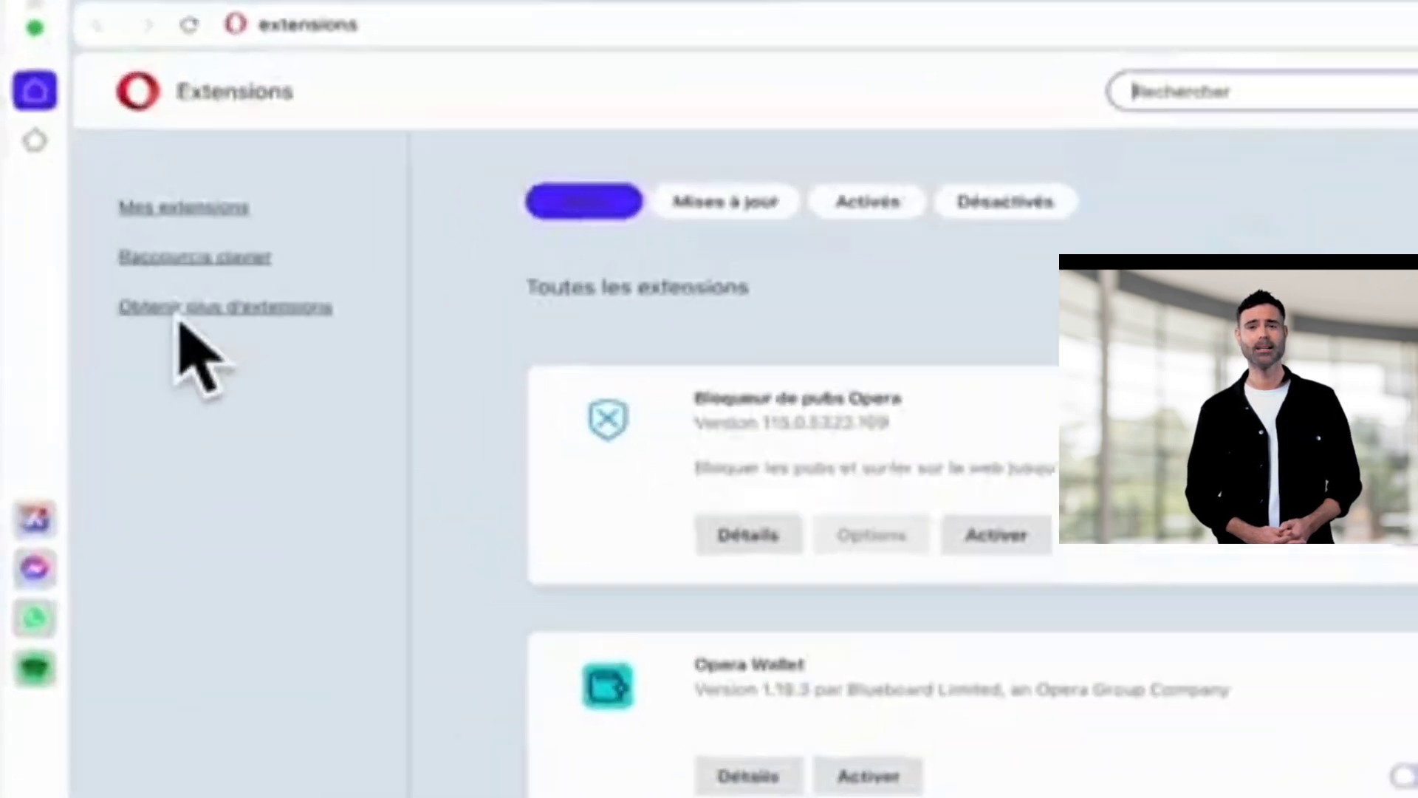
left_click(203, 307)
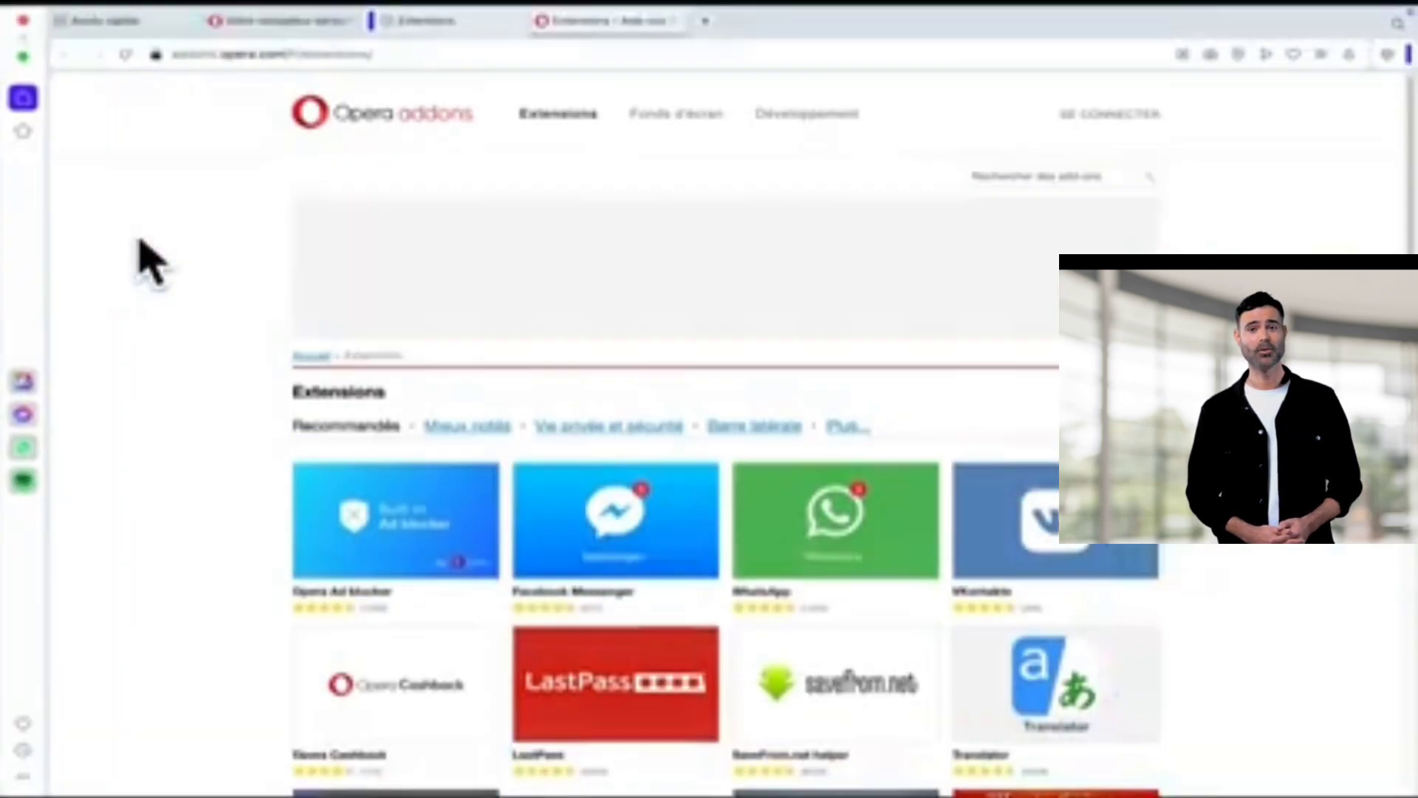
left_click(1060, 177)
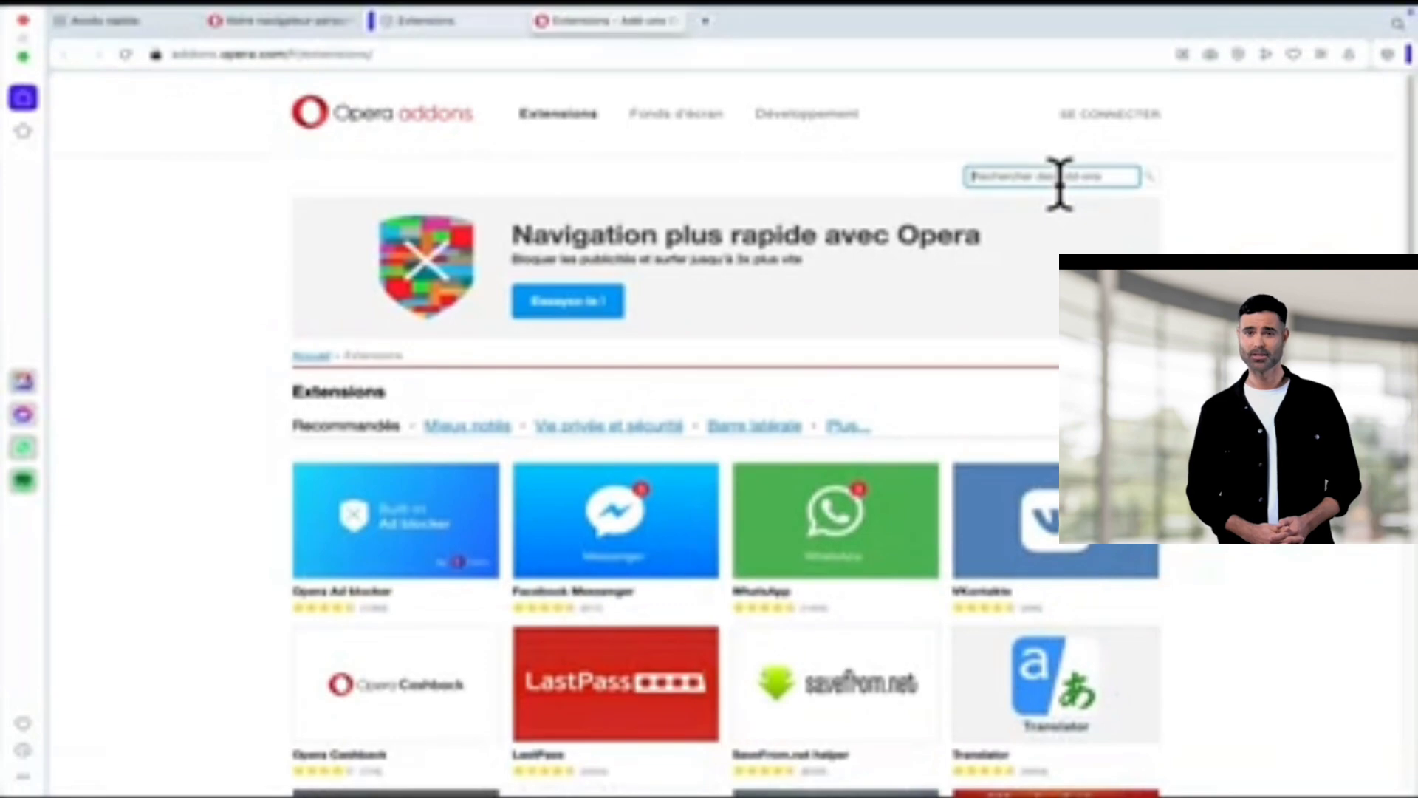
type("vpn")
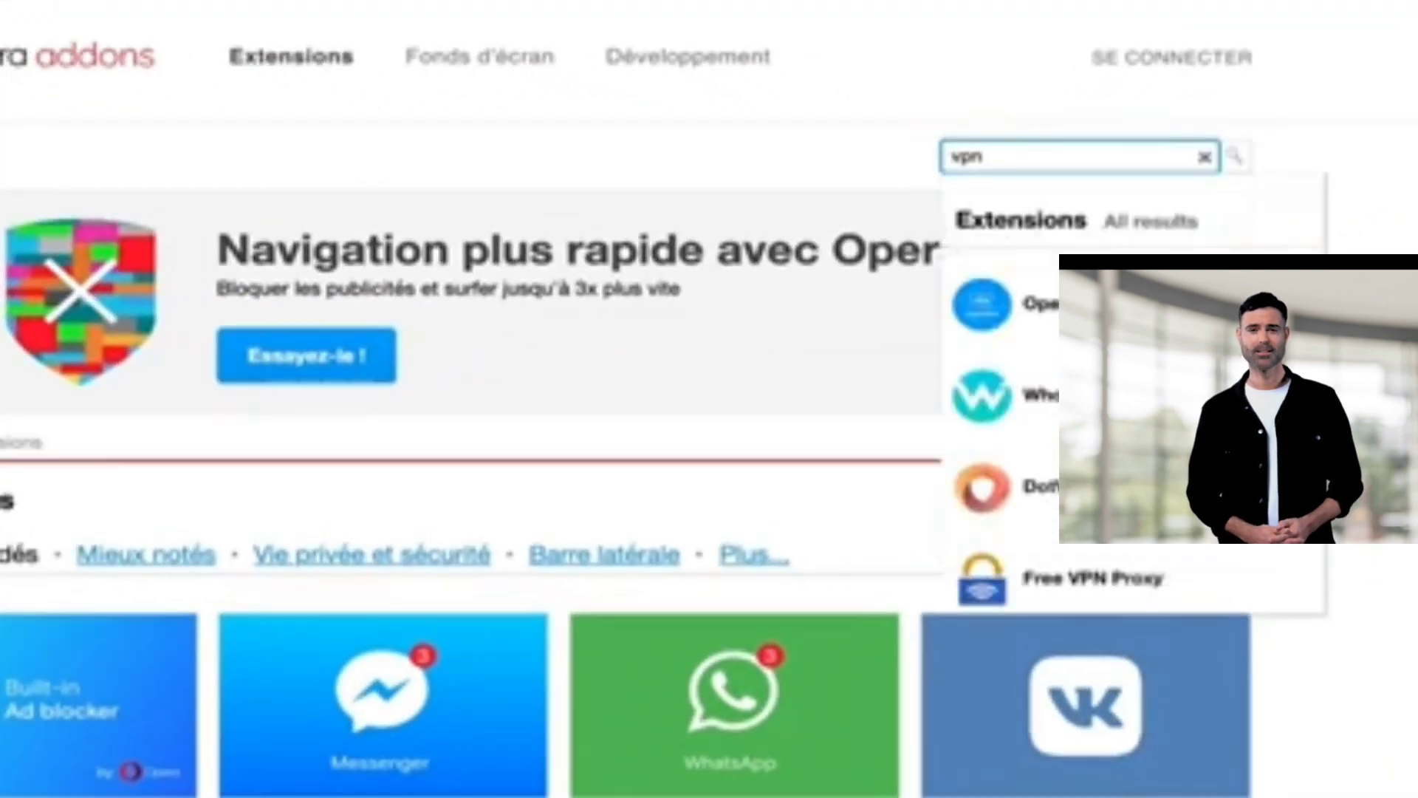
key("Return")
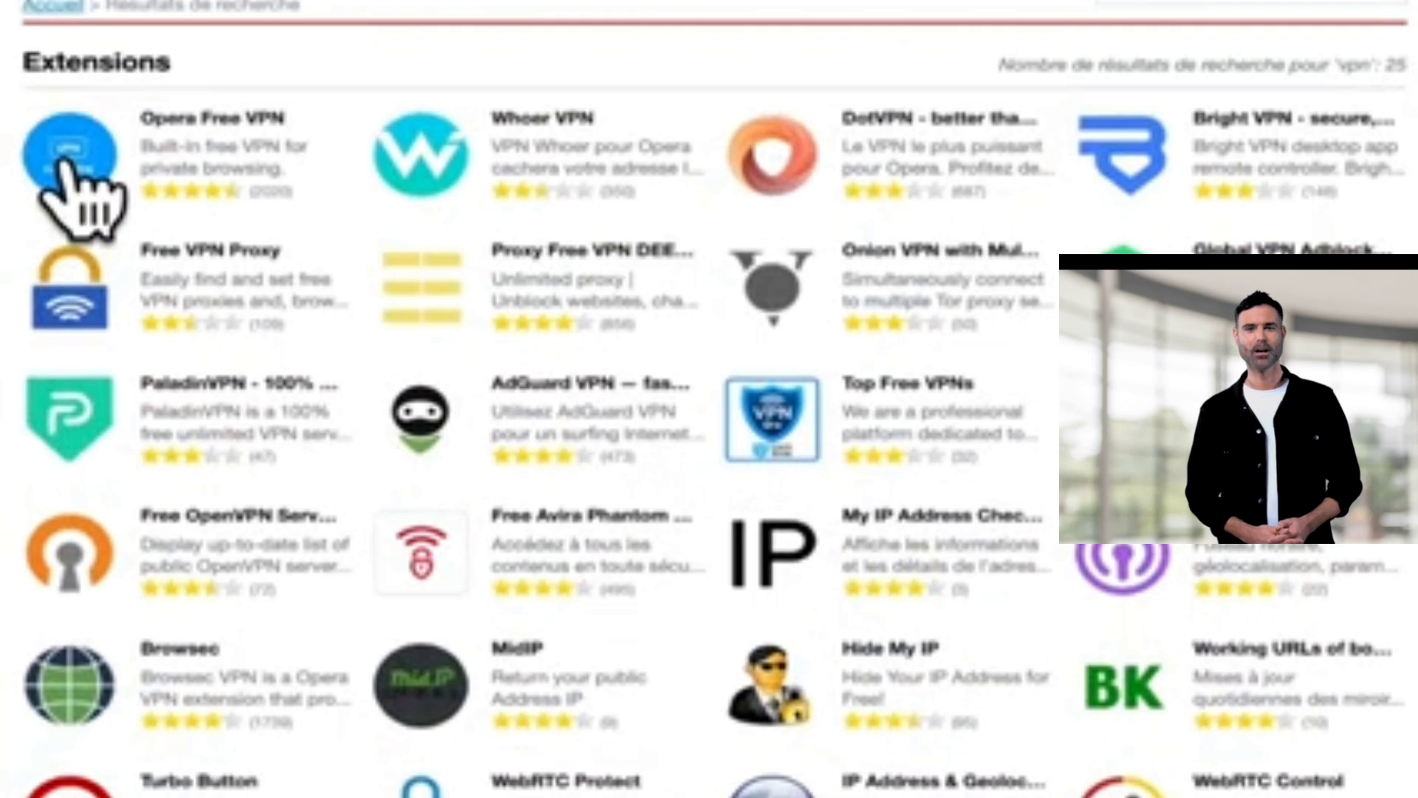
Step: Add the Opera Free VPN extension to Opera and make sure it is enabled
left_click(68, 163)
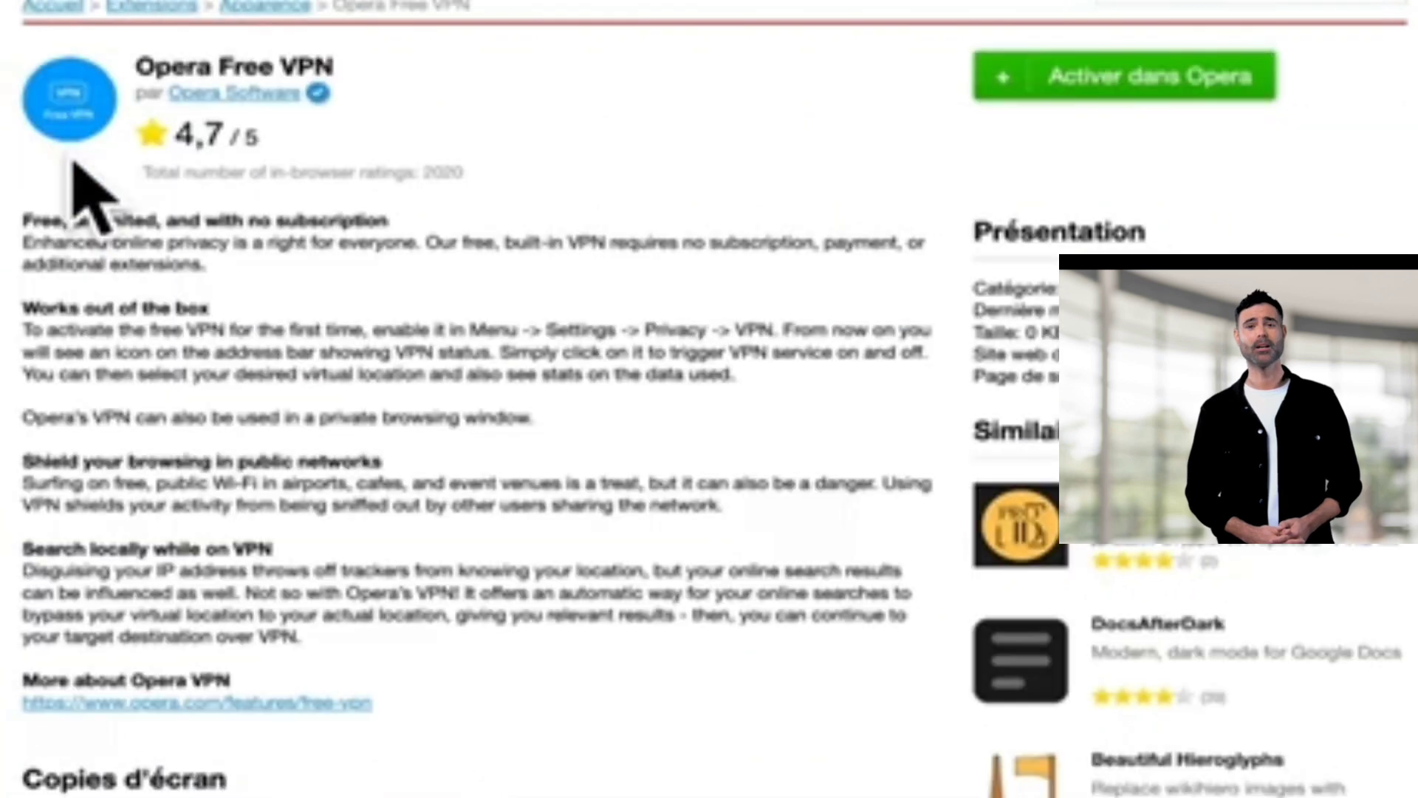
left_click(1118, 79)
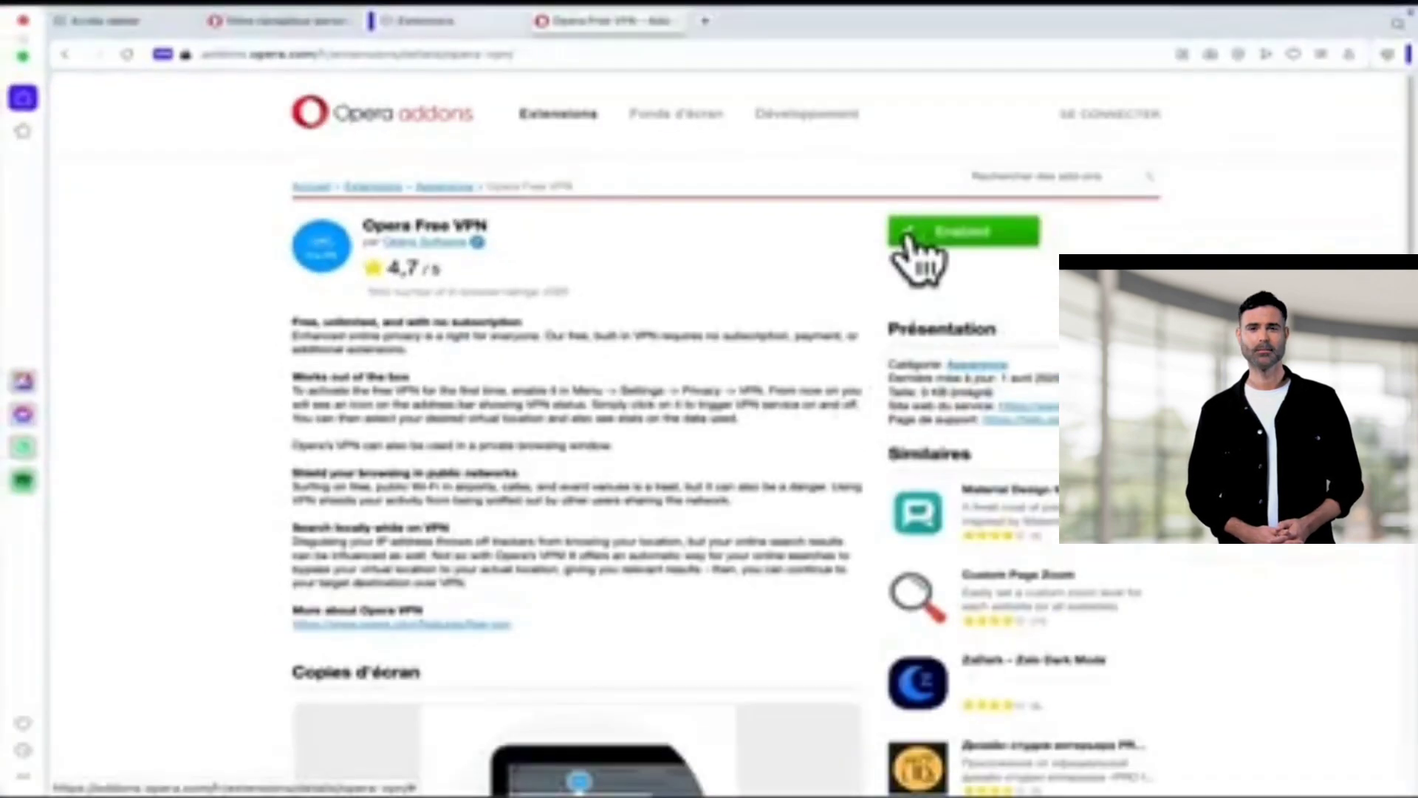
left_click(908, 238)
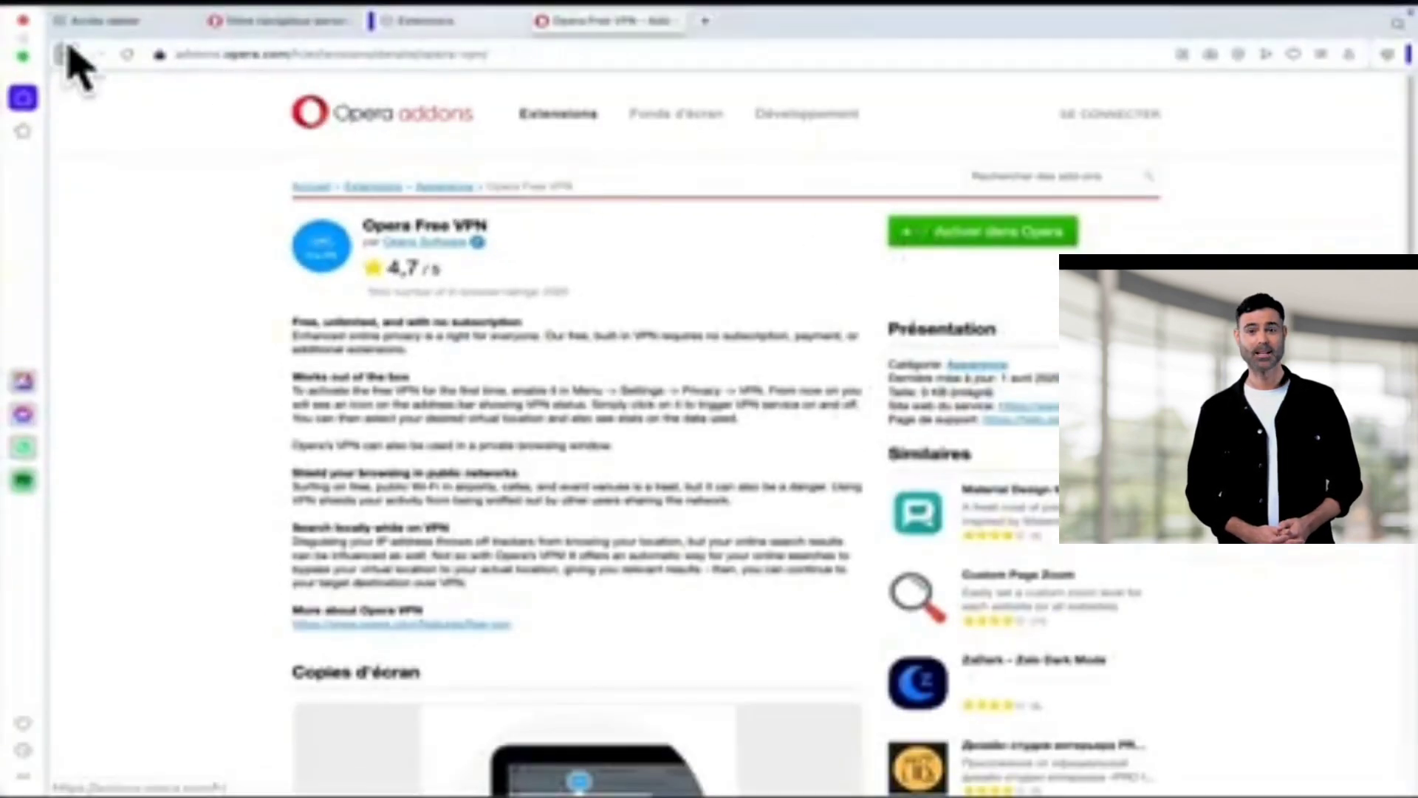
left_click(907, 237)
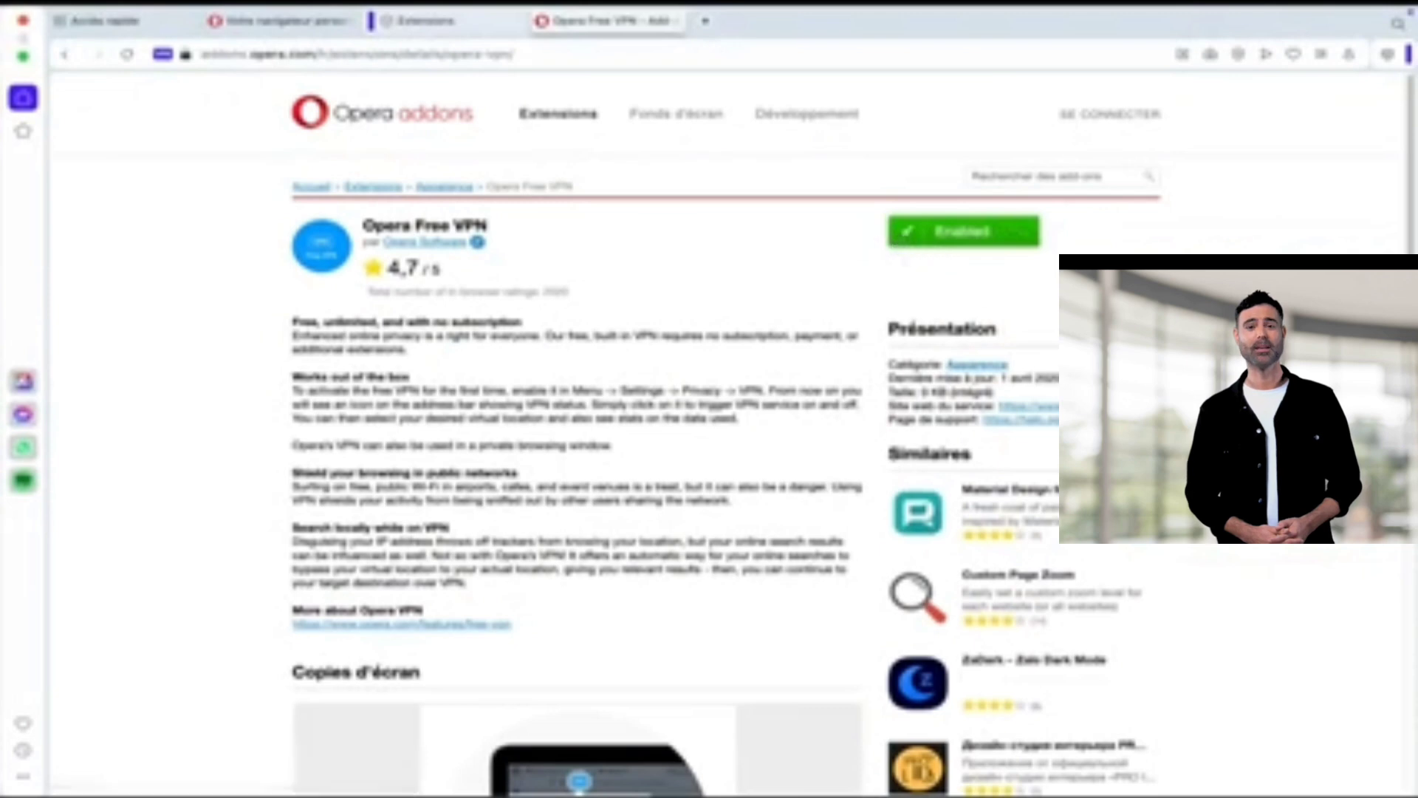
Step: Set the VPN location to Europe from the address-bar VPN panel
left_click(163, 55)
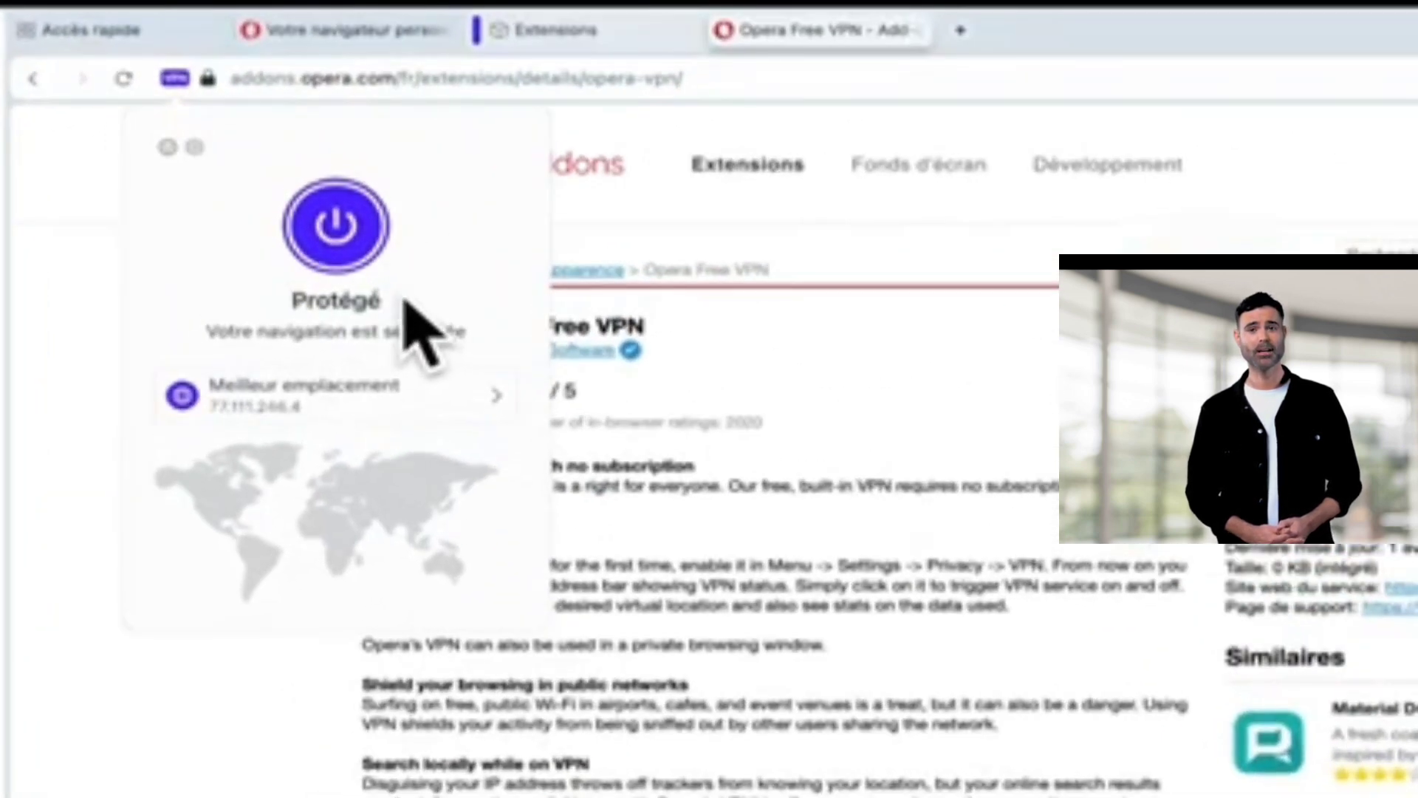
left_click(465, 396)
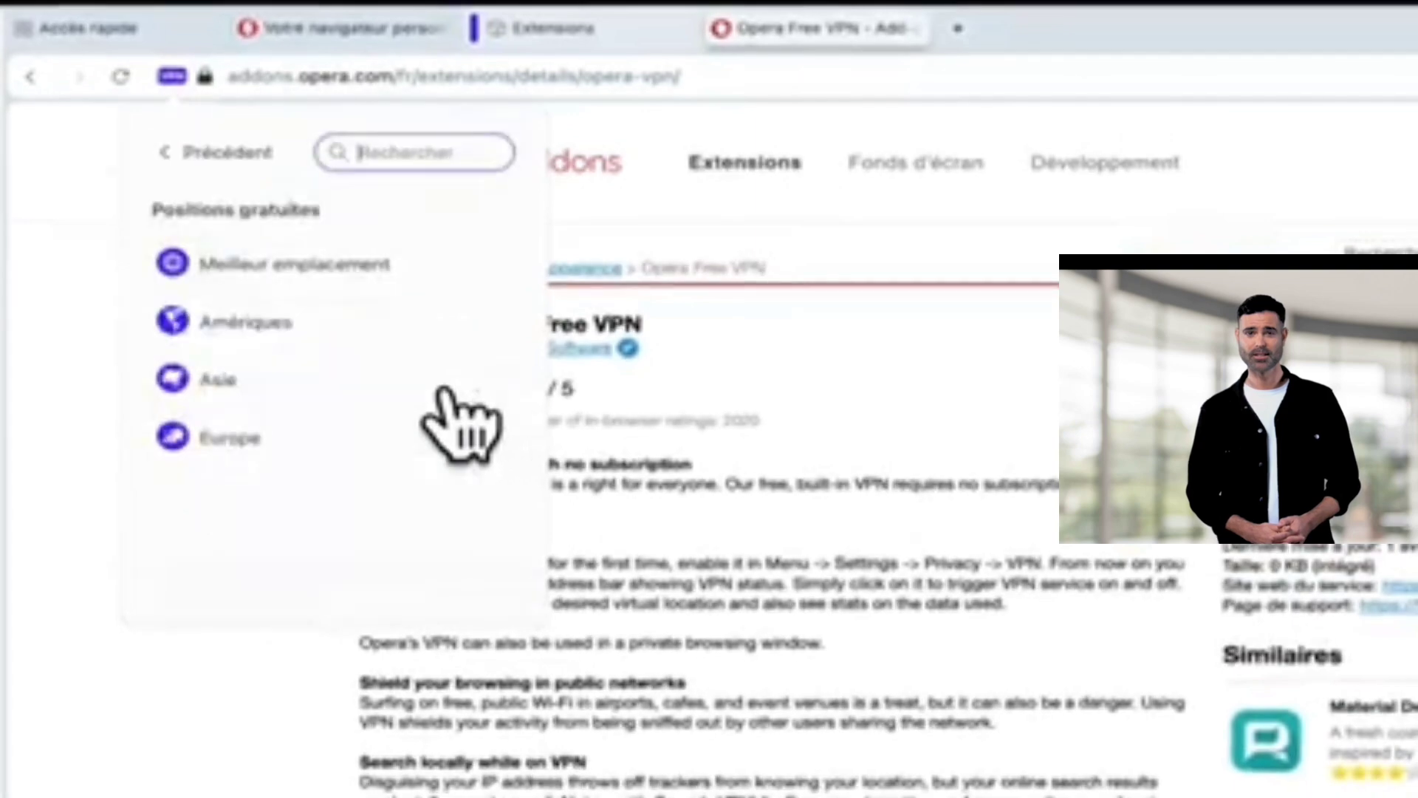
left_click(307, 441)
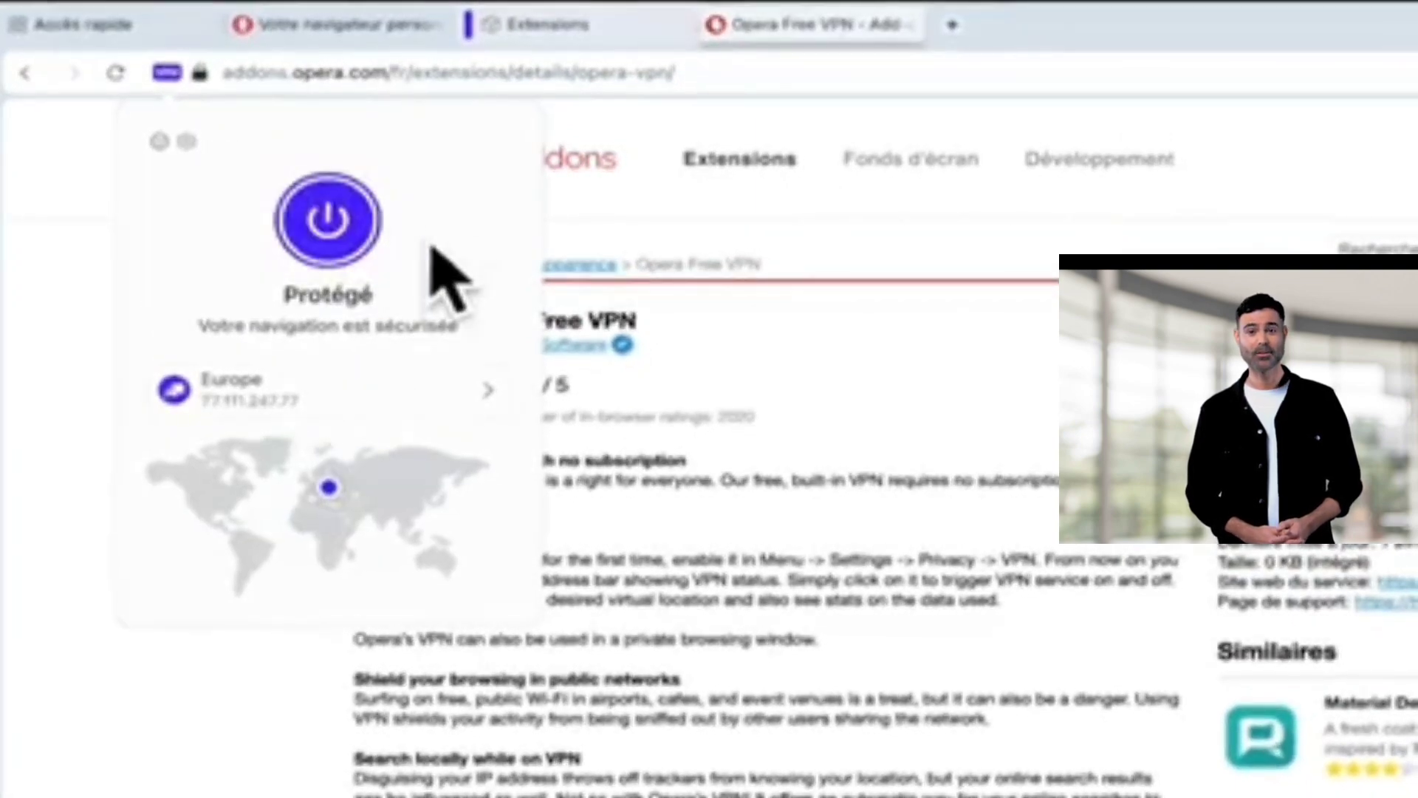
left_click(958, 39)
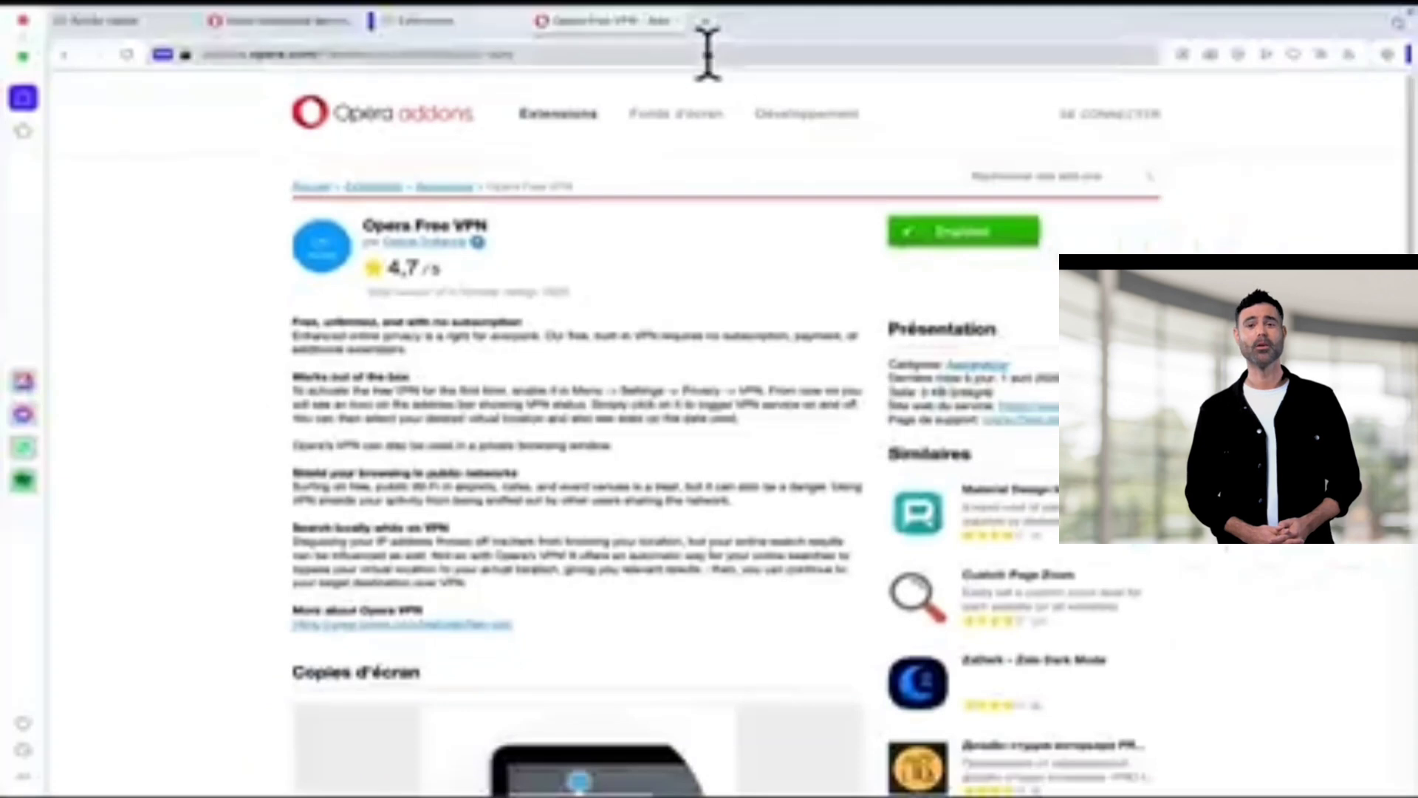
Step: Search 'check my ip' and confirm on WhatIsMyIP.com the IP shows Amsterdam via Opera Norway AS
left_click(705, 21)
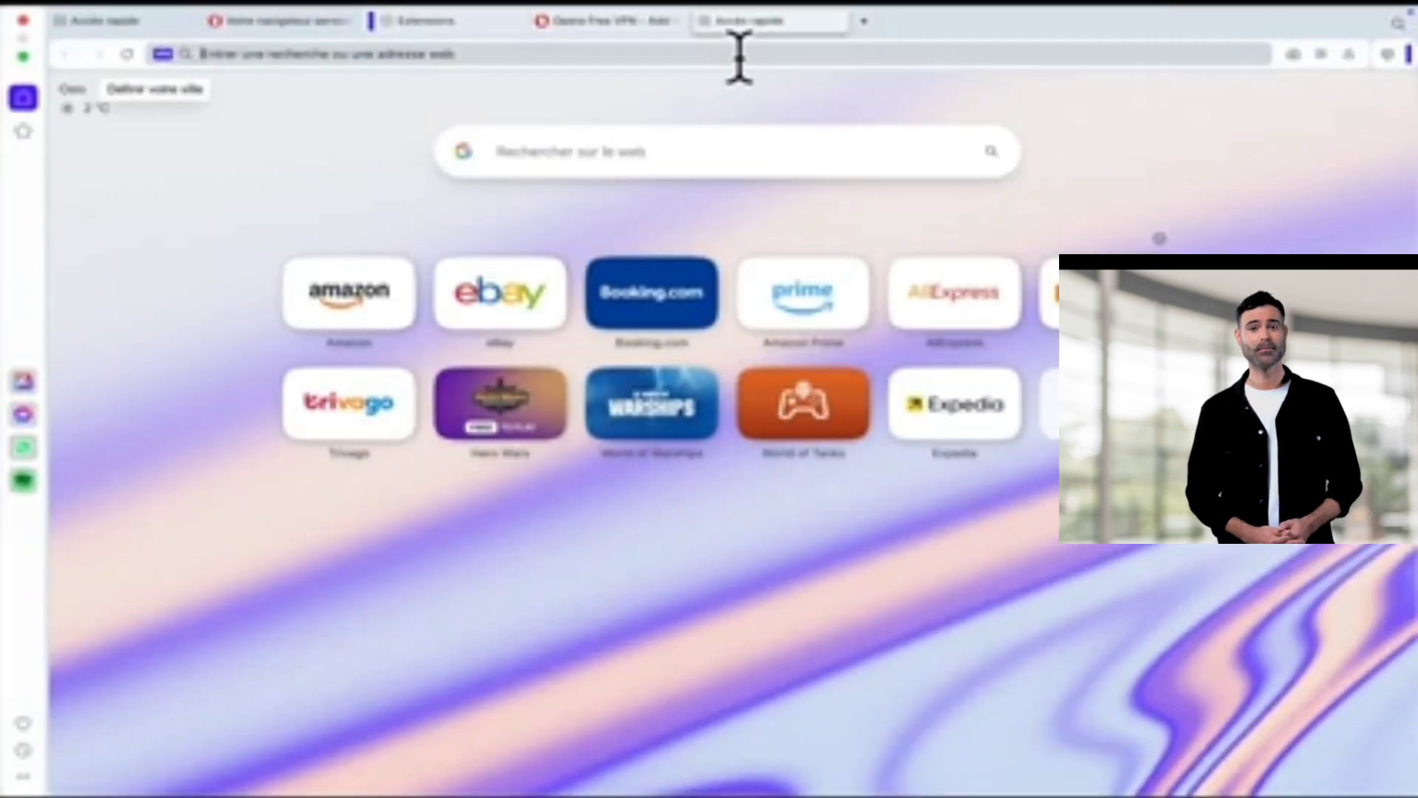
type("check my ip")
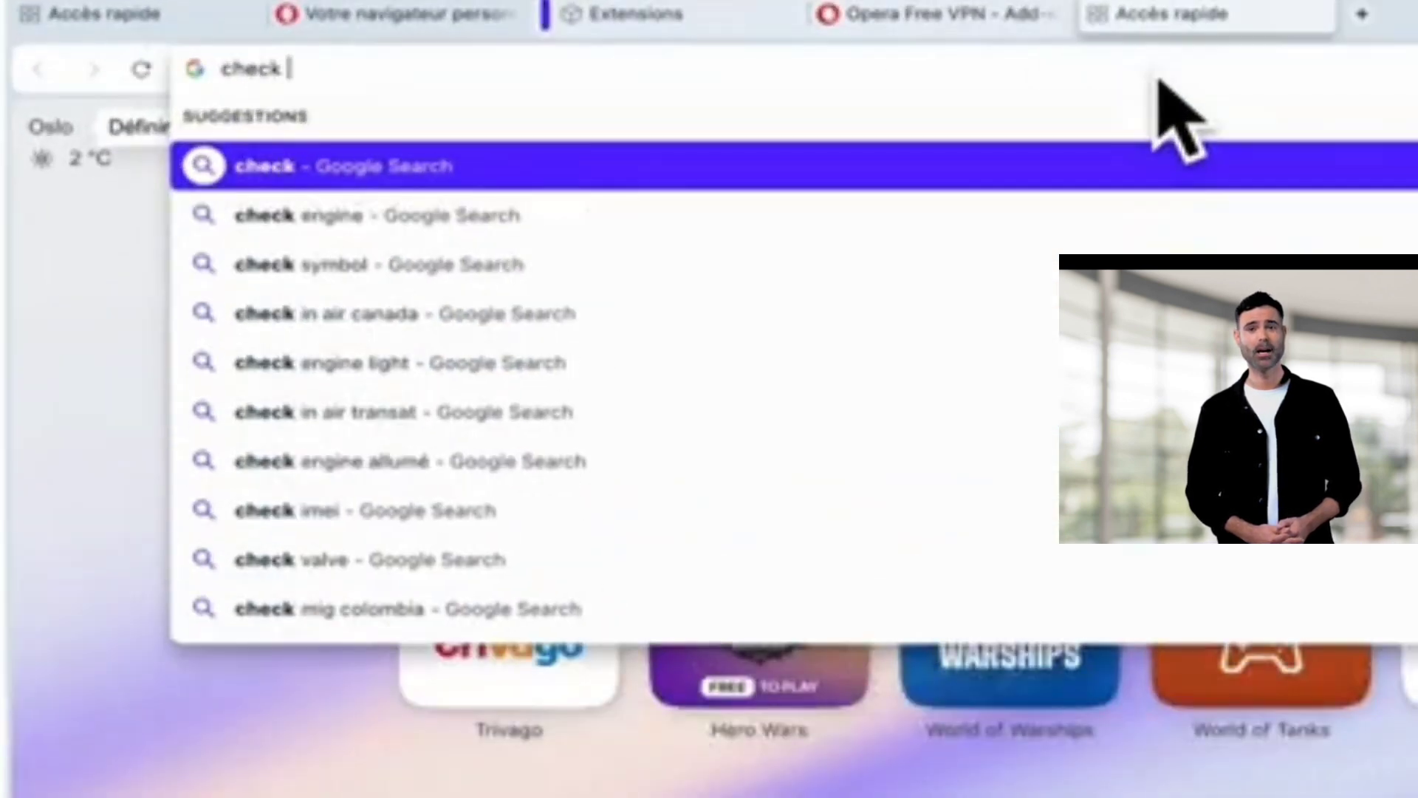
key("Return")
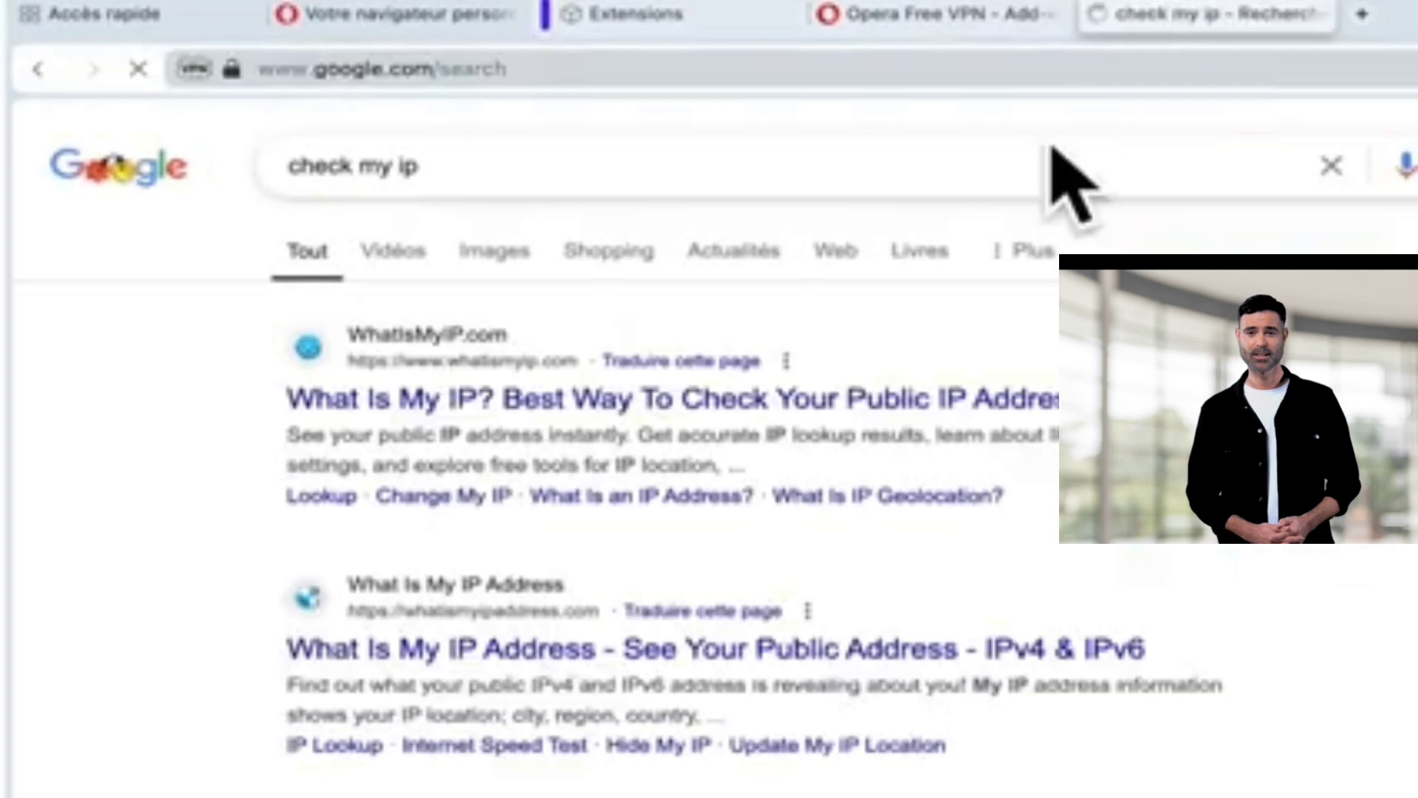
left_click(602, 410)
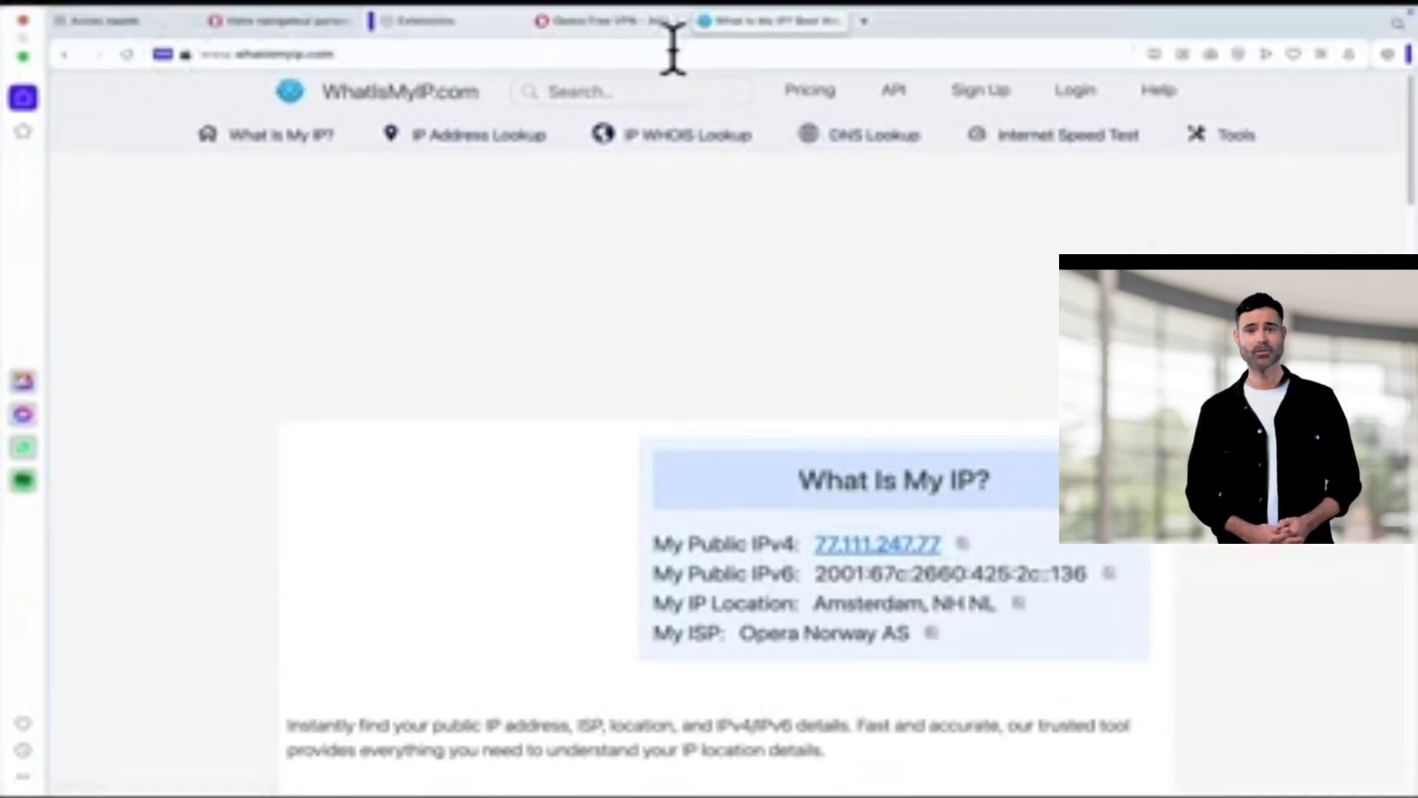
left_click(864, 22)
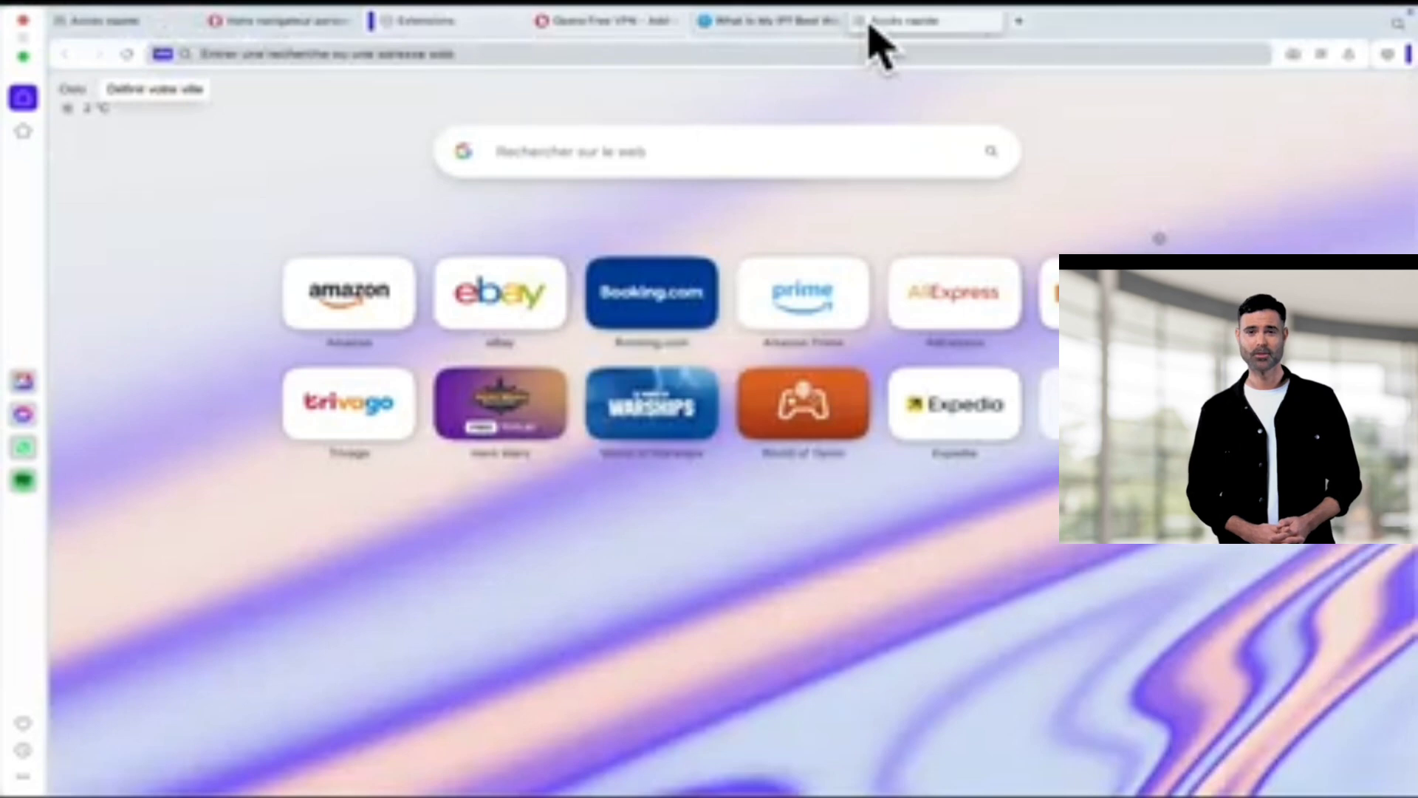
Step: On paypal.fr, select the Professionnels account type and click Démarrer to begin sign-up
type("paypal.fr")
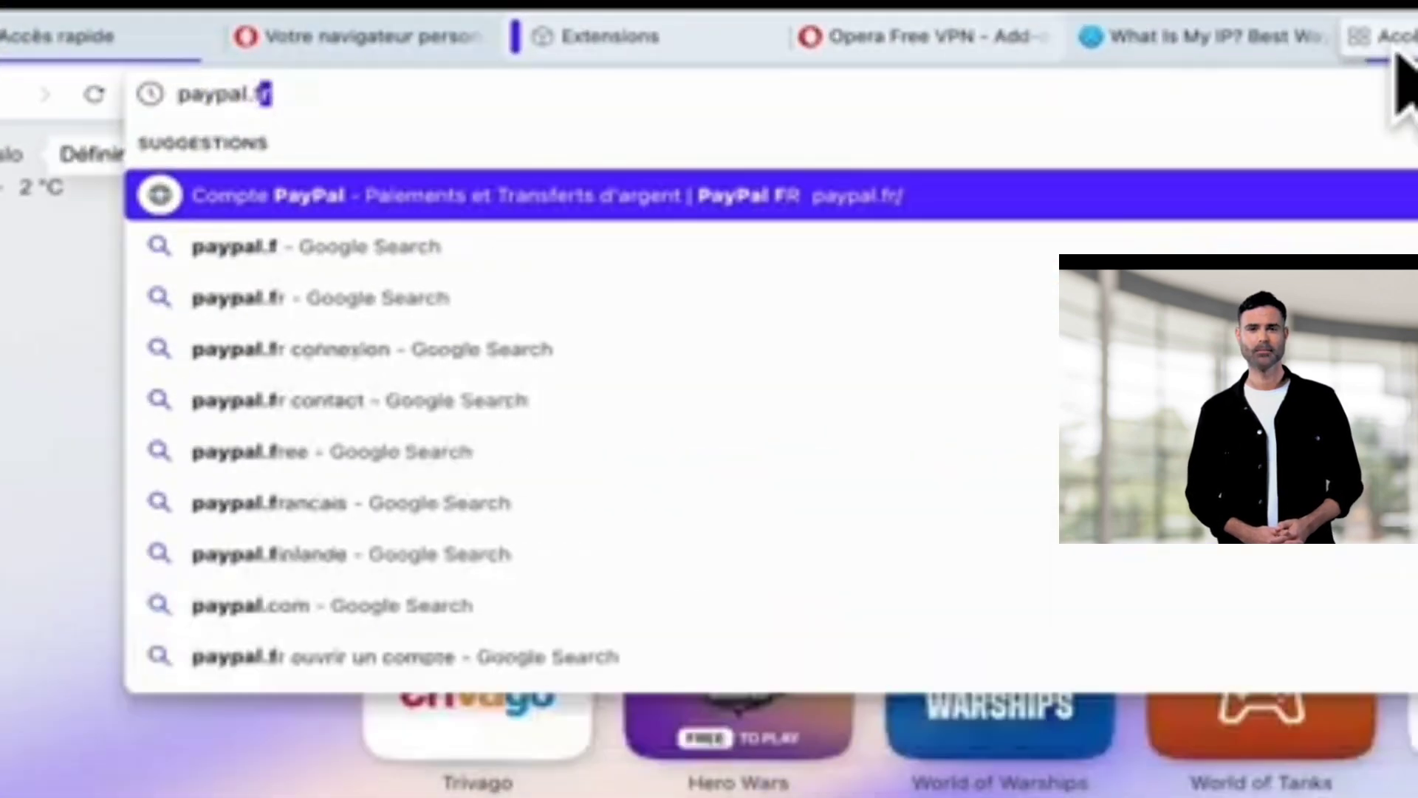
key("Return")
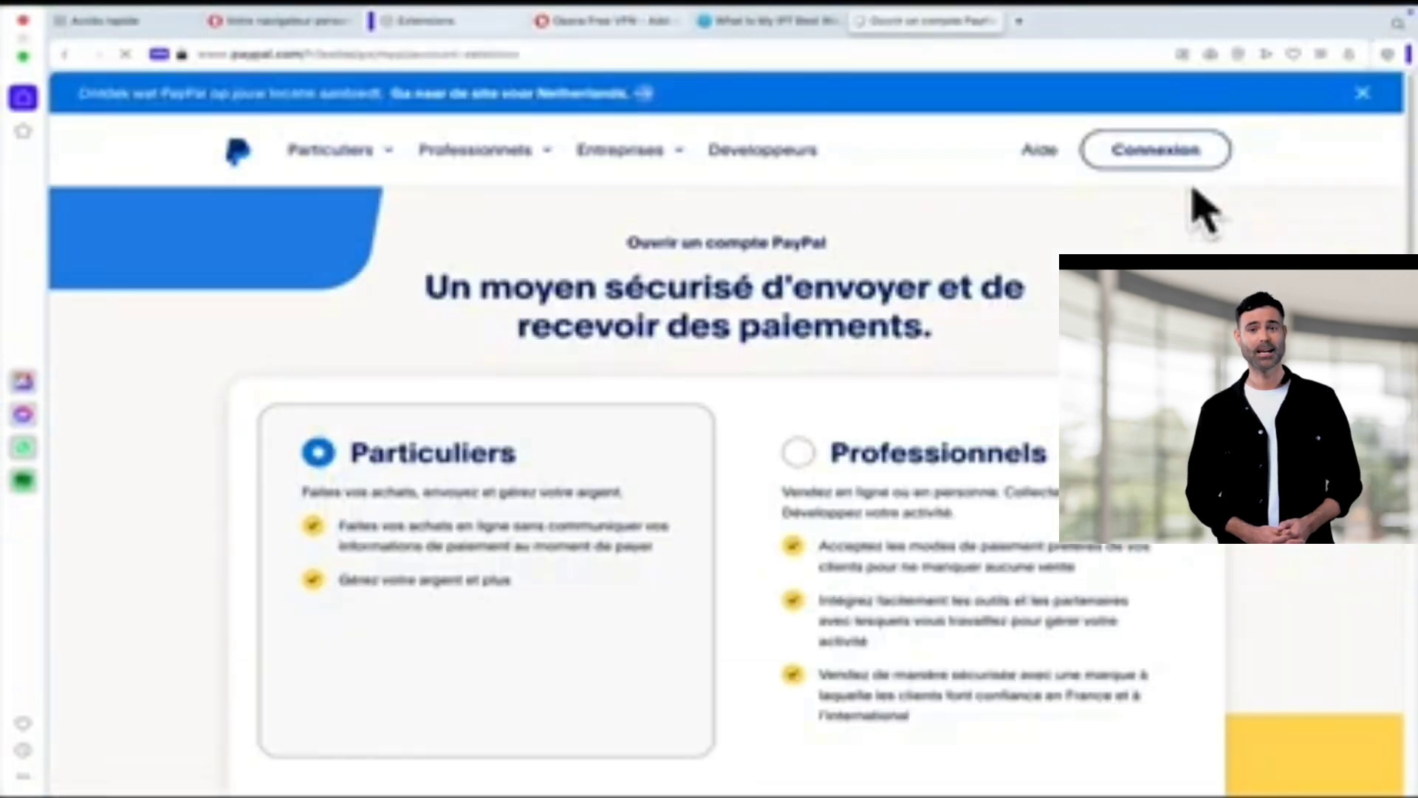
scroll(870, 285, "down", 3)
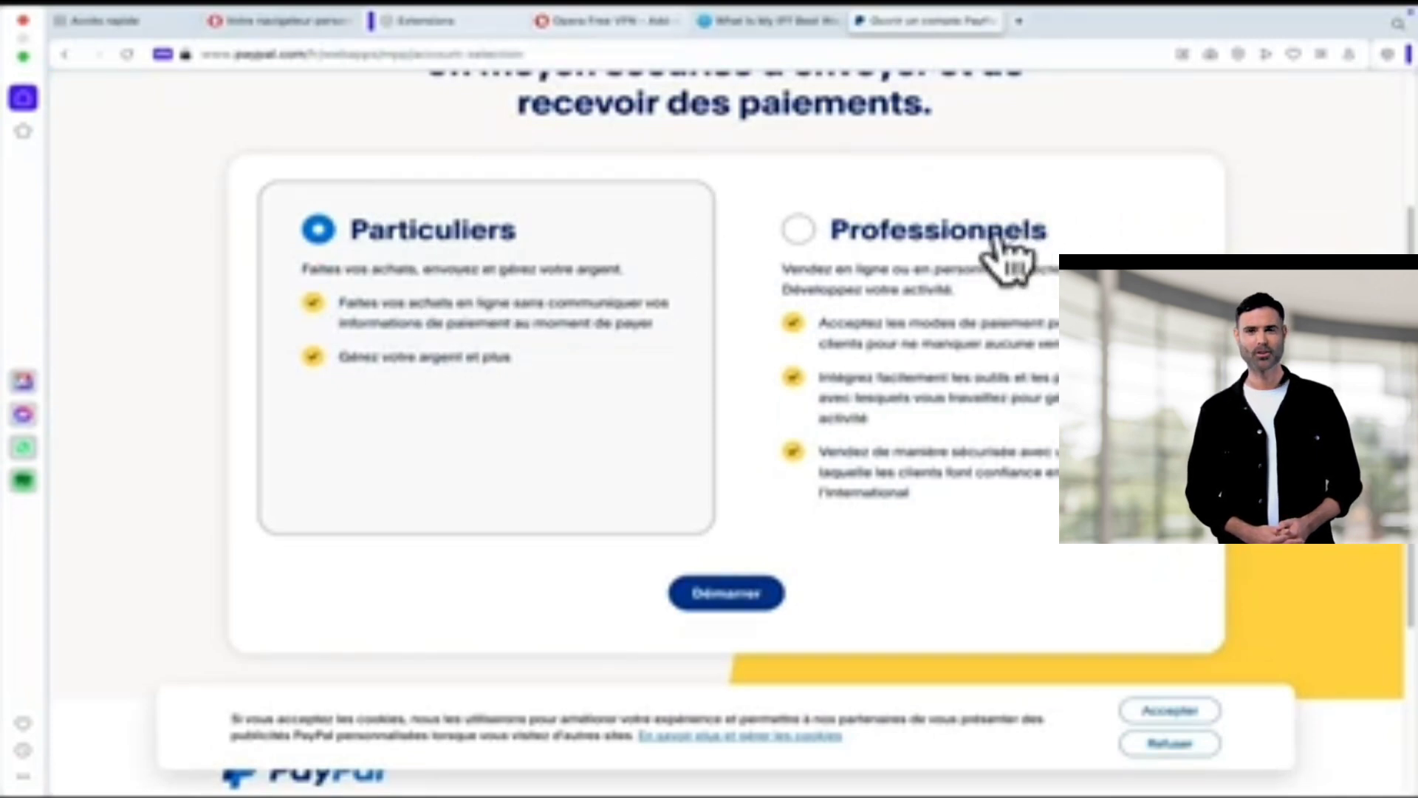
left_click(895, 234)
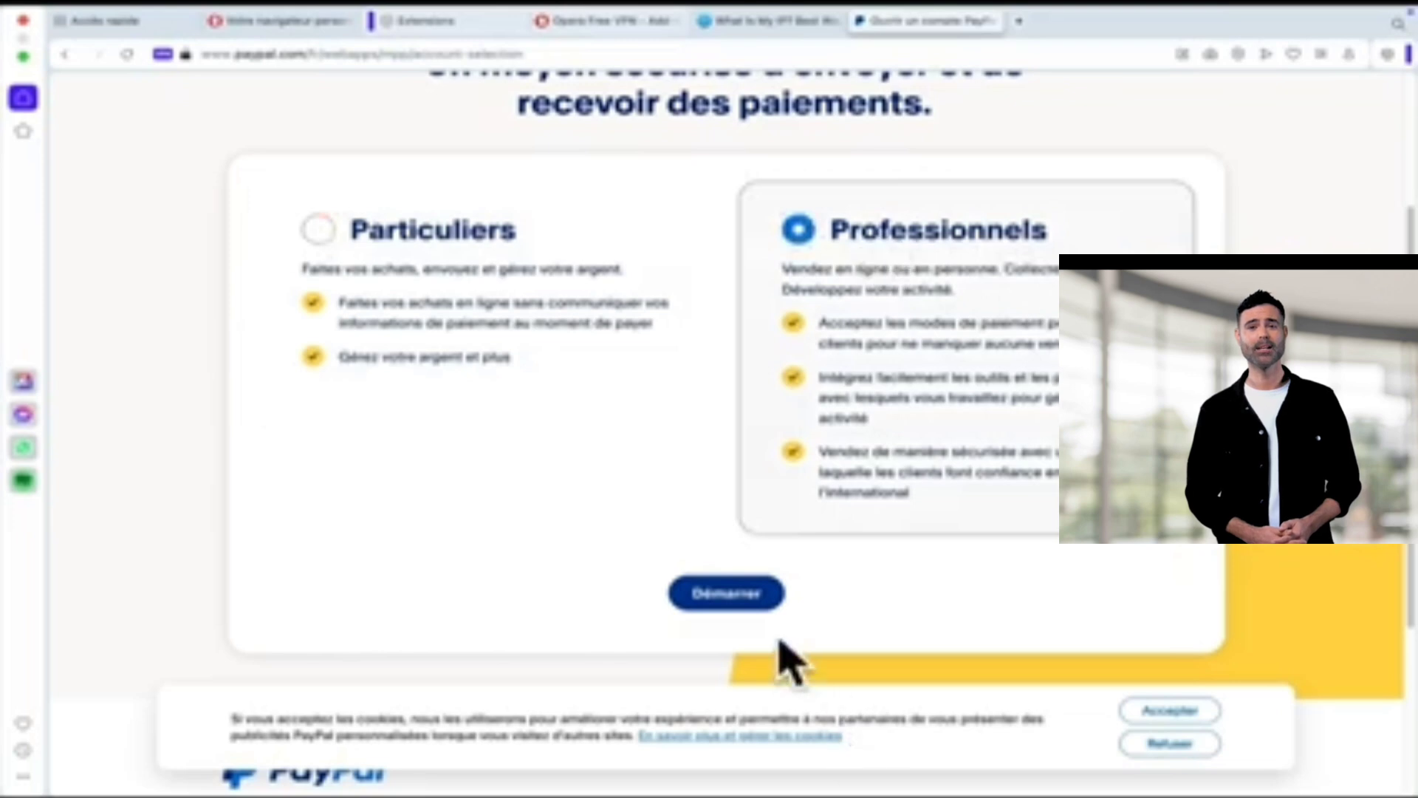
left_click(726, 600)
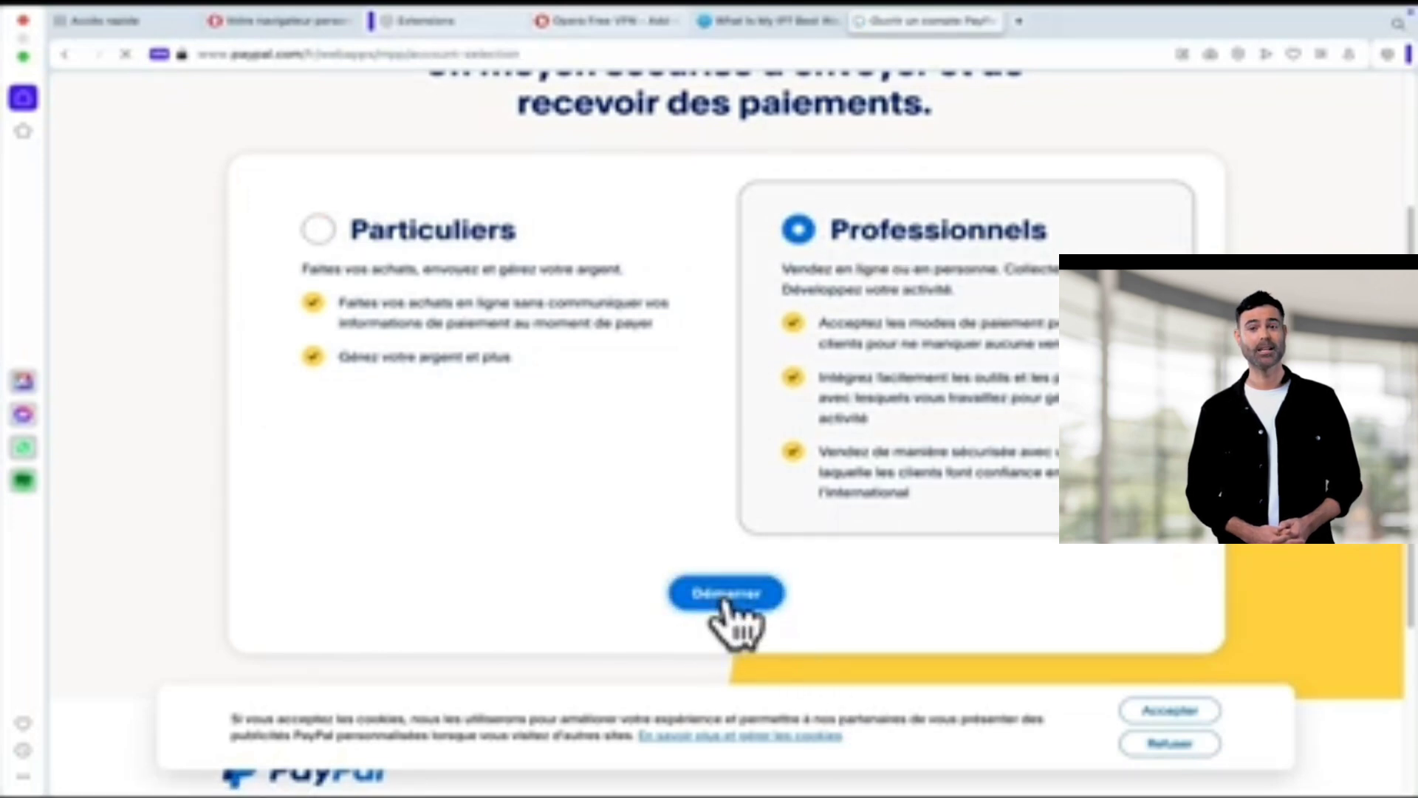
Step: Enter the account holder's first name and last name in the sign-up form
left_click(737, 248)
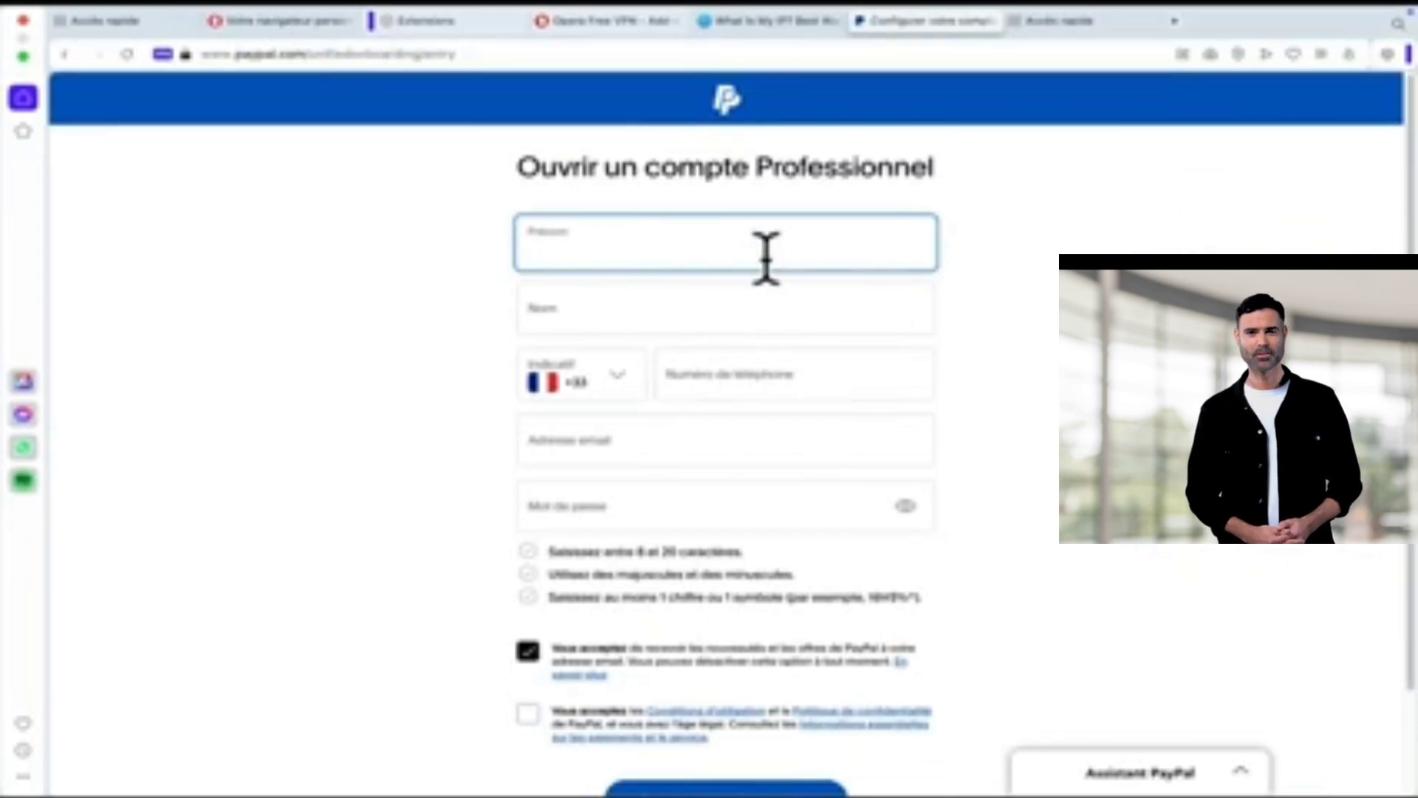
key("Tab")
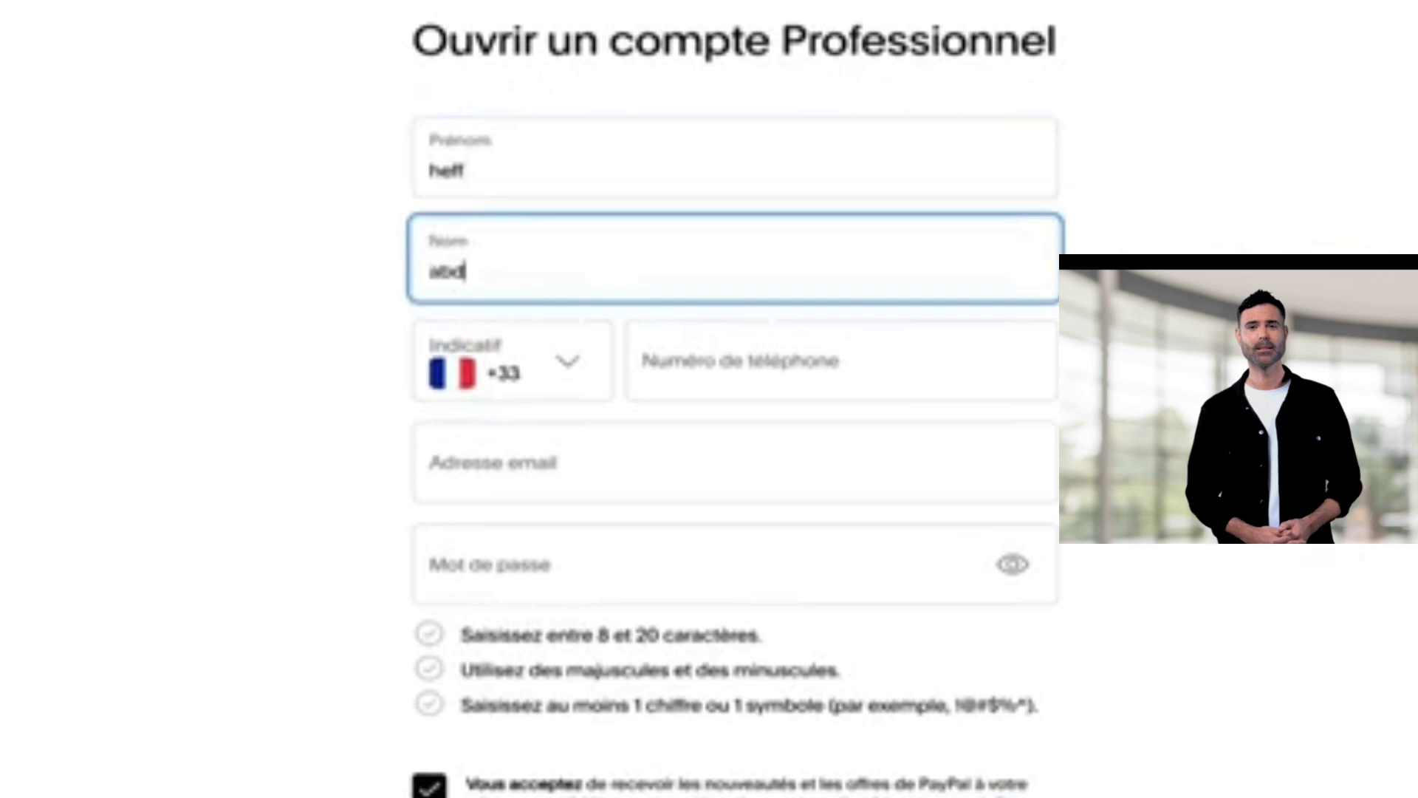
key("Tab")
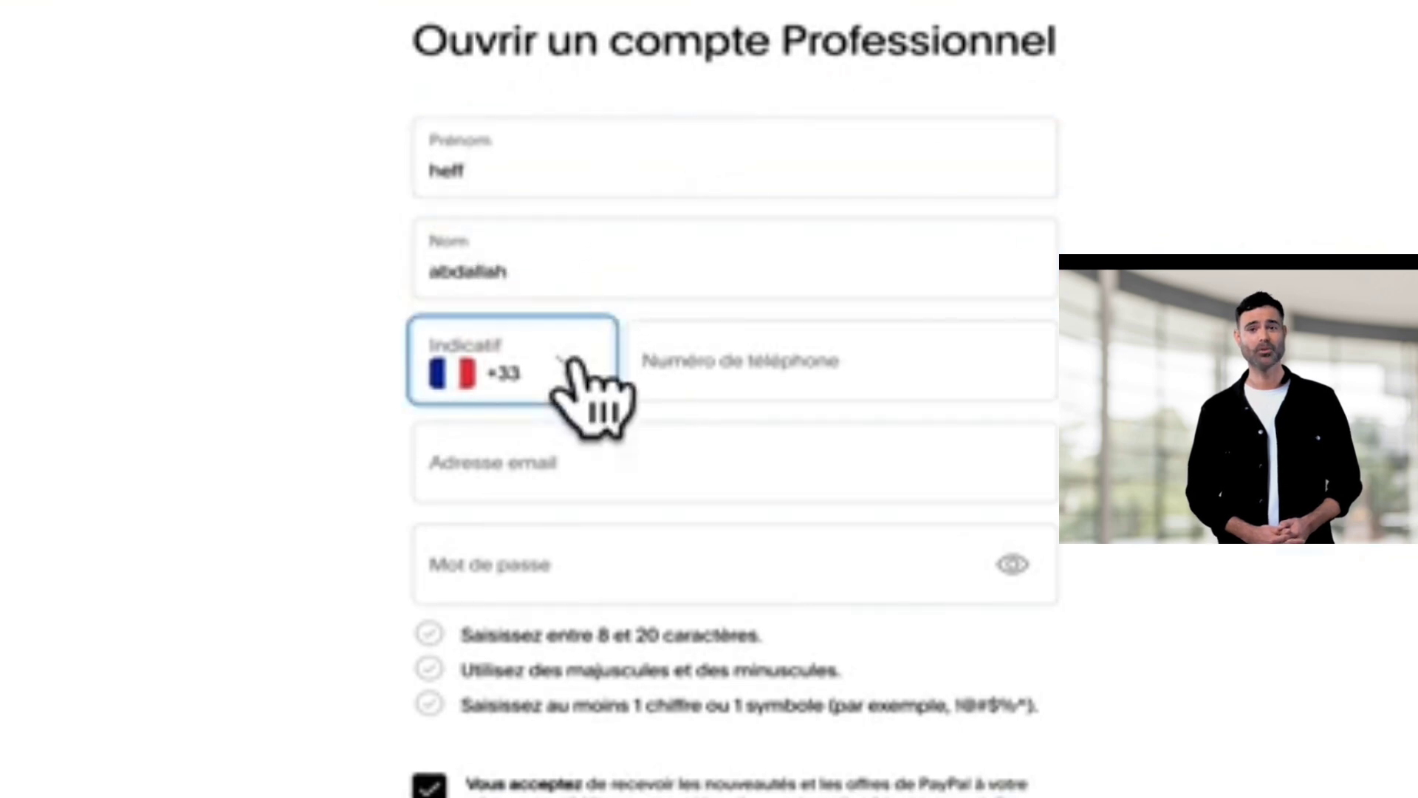
Step: Choose the Burkina Faso +226 country code and enter the phone number
left_click(574, 362)
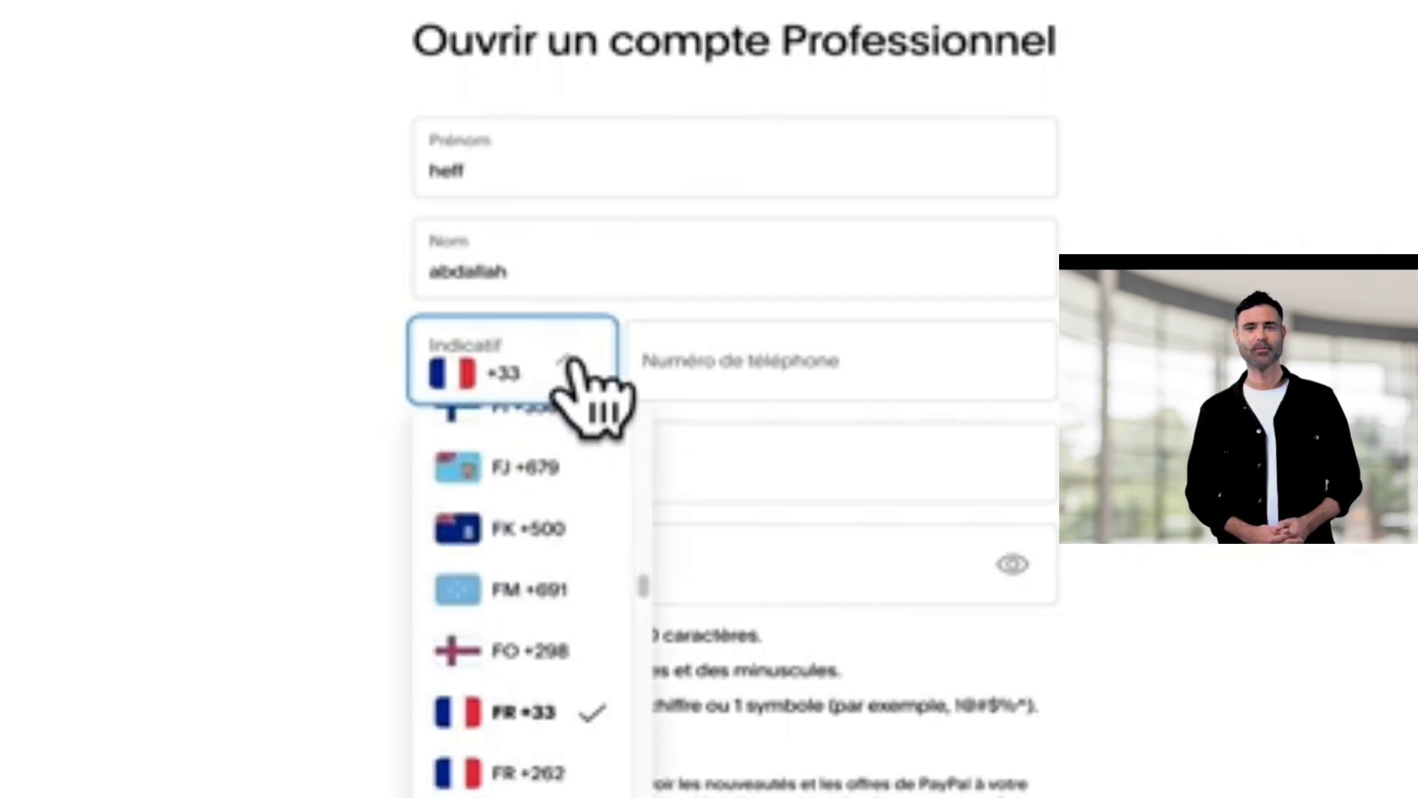
scroll(547, 472, "down", 10)
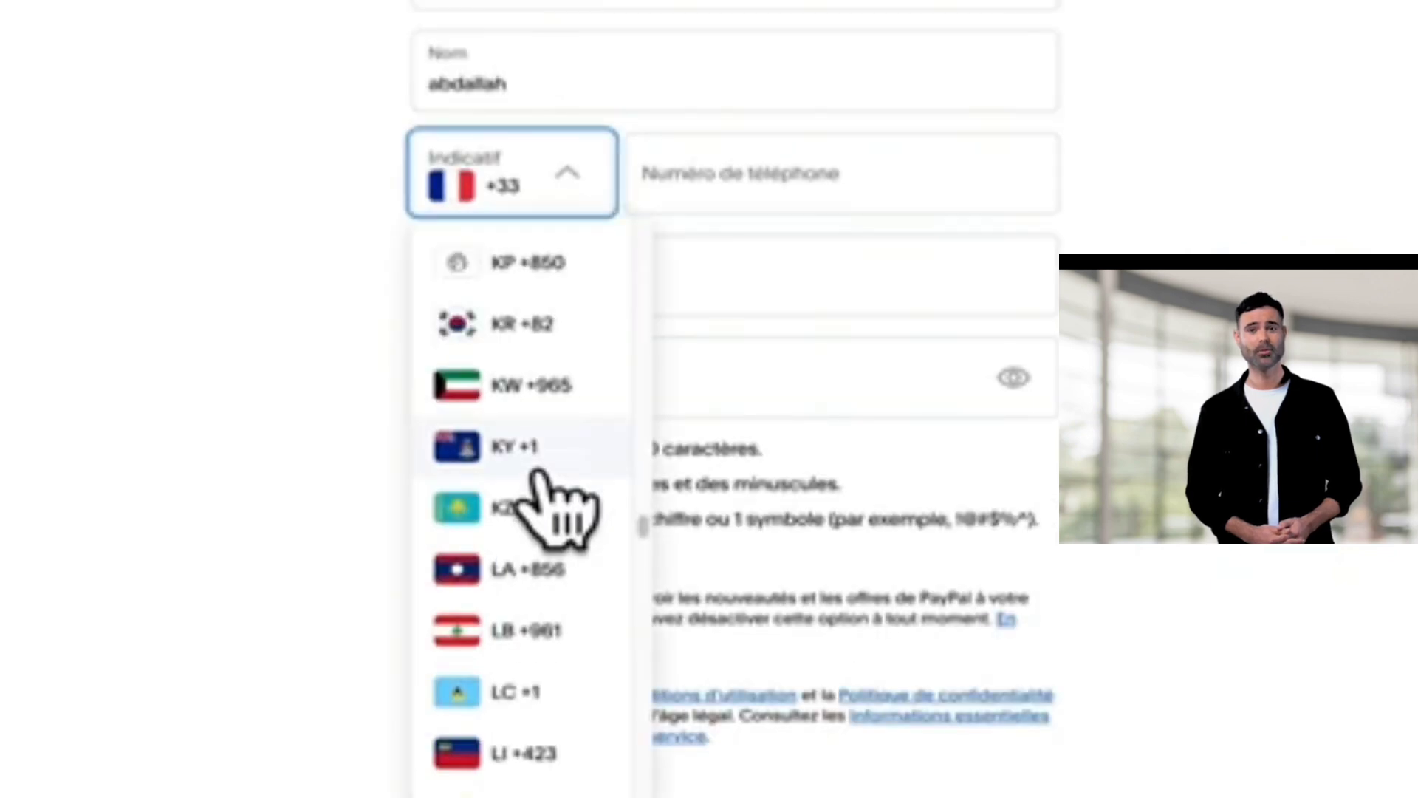
scroll(546, 480, "up", 10)
left_click(591, 442)
left_click(890, 171)
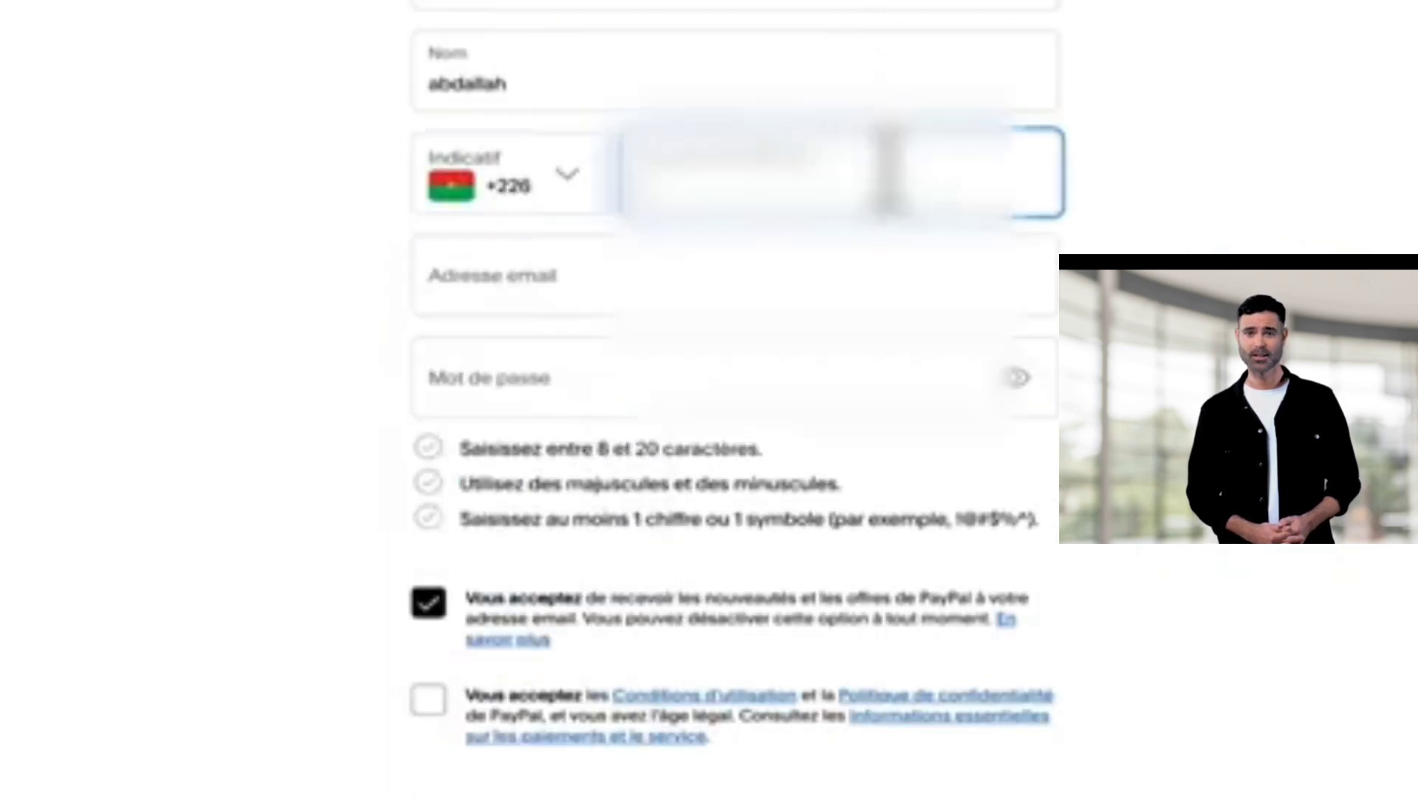
type("70")
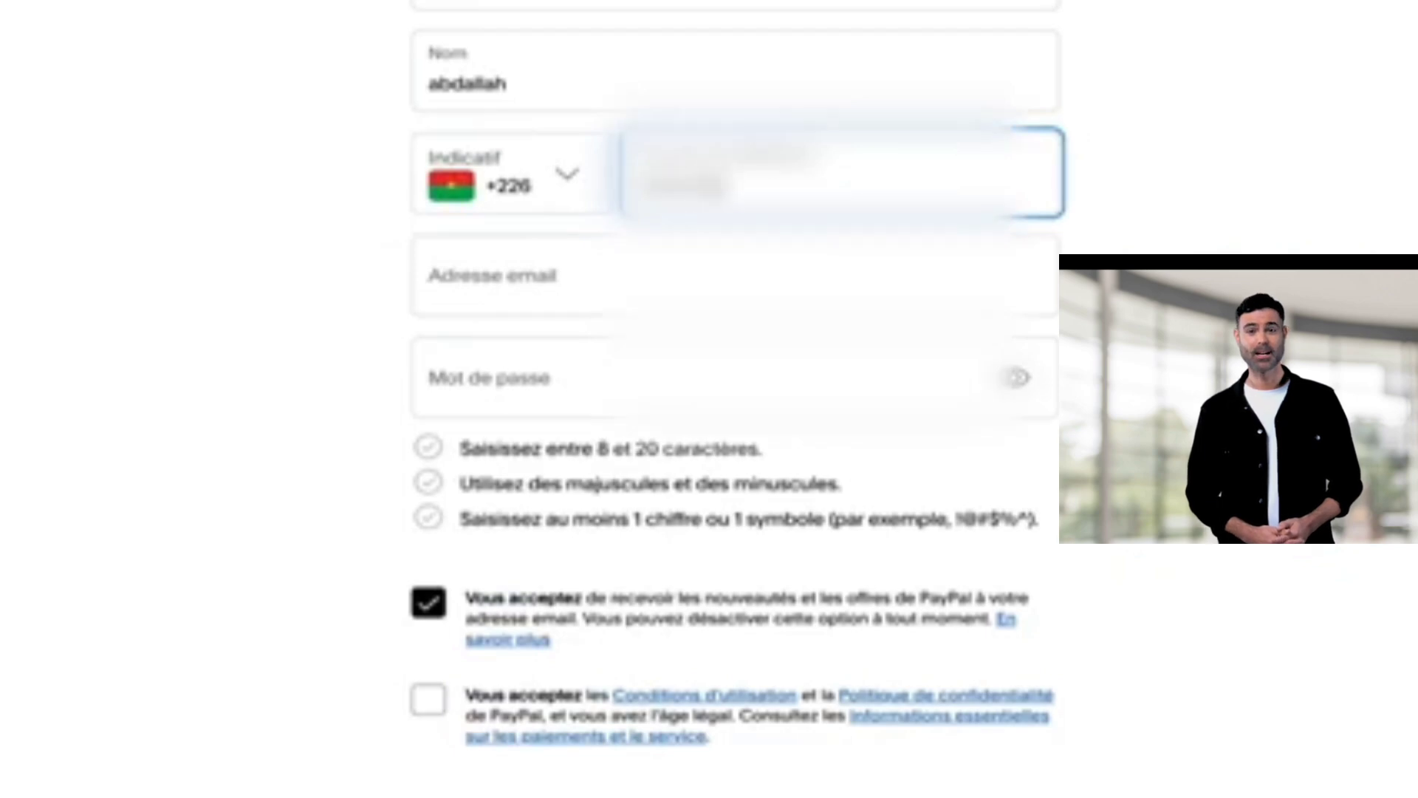
scroll(776, 539, "up", 3)
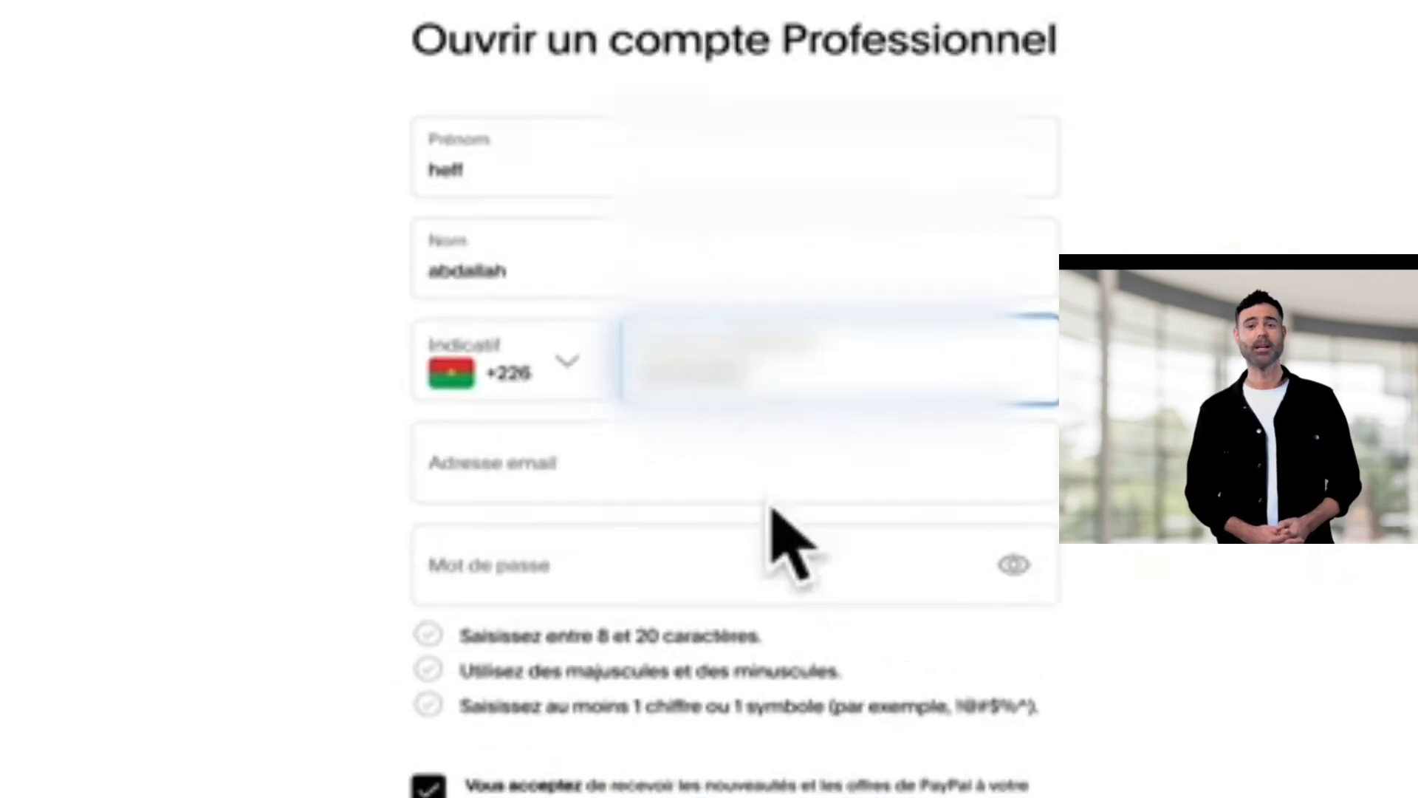
Step: Fill in the e-mail and password, accept the terms, decline the newsletter, and submit
left_click(808, 468)
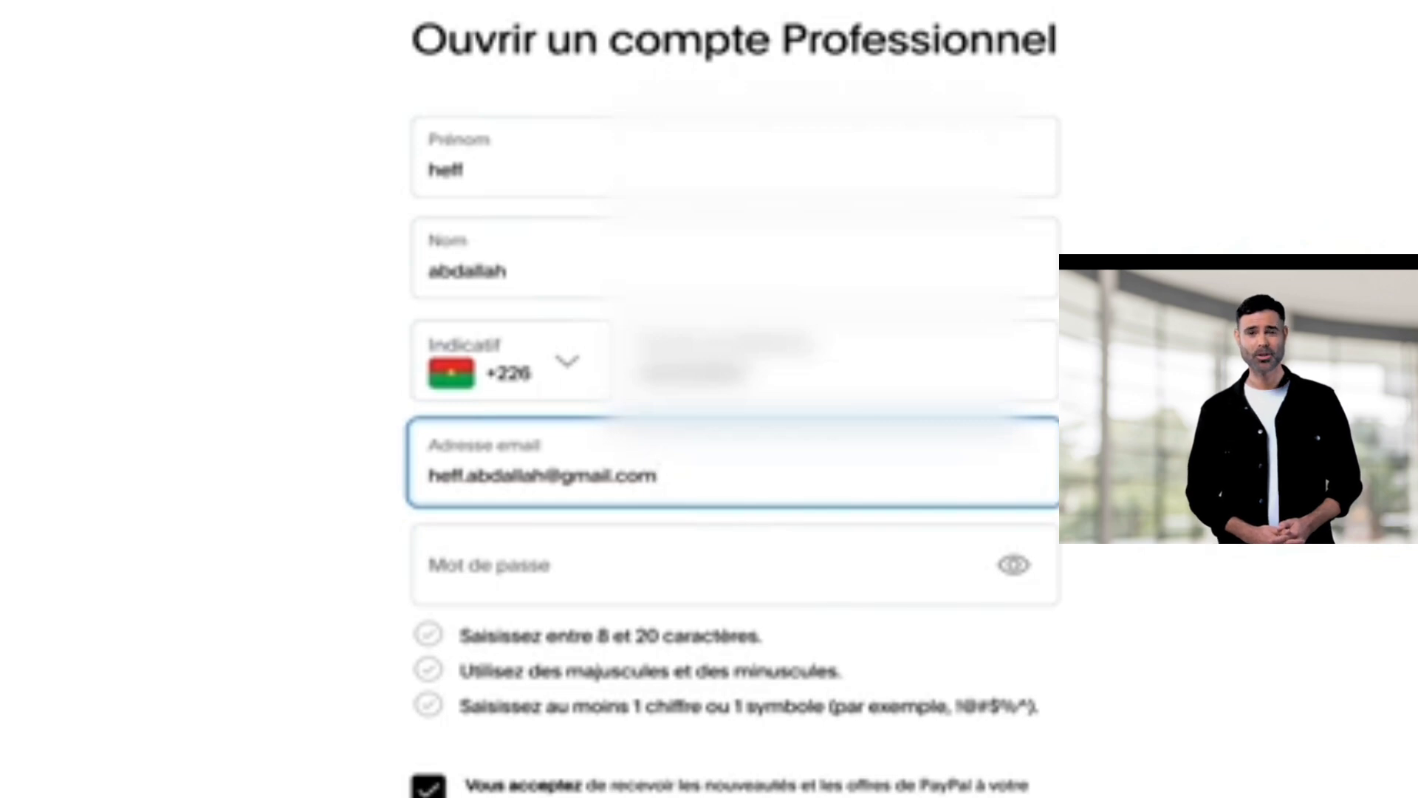
left_click(726, 578)
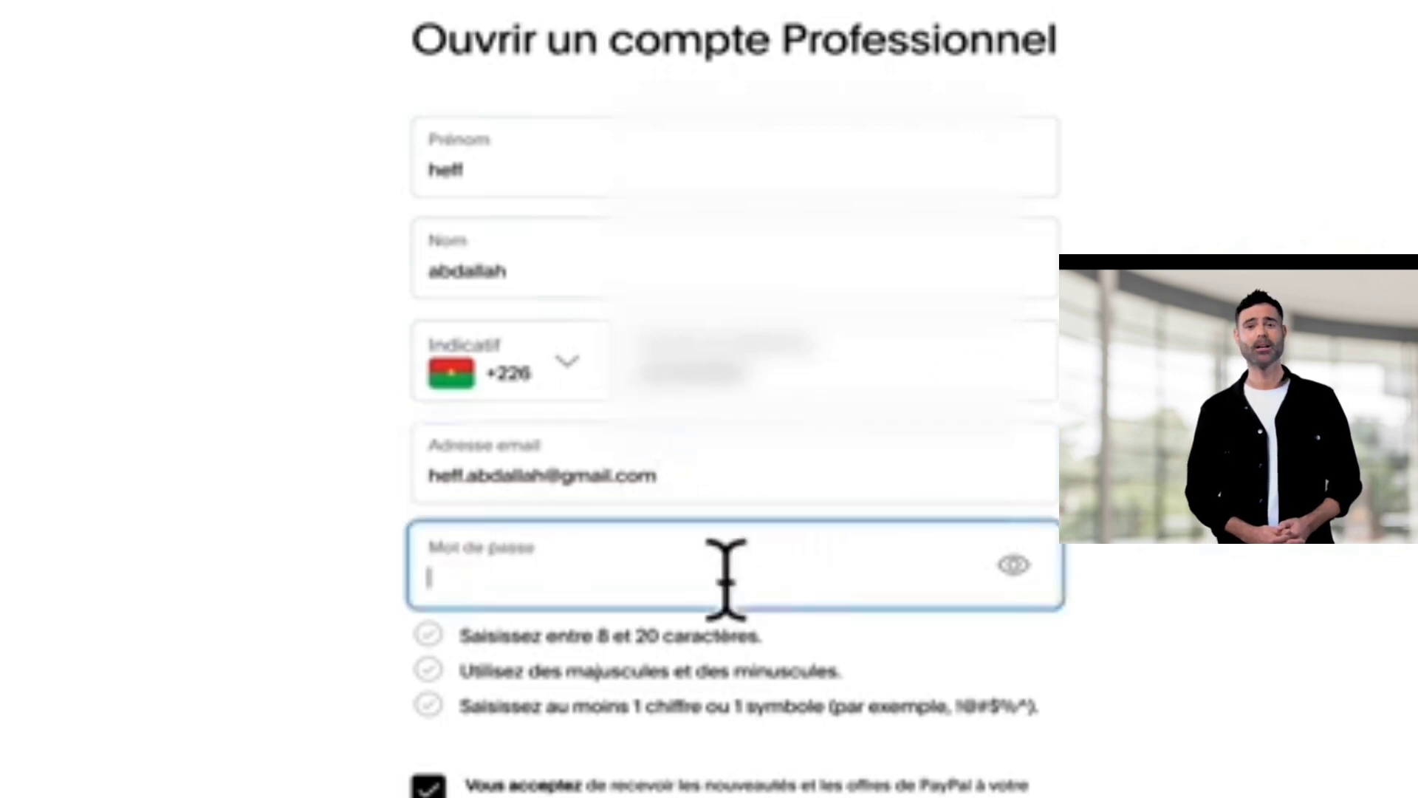
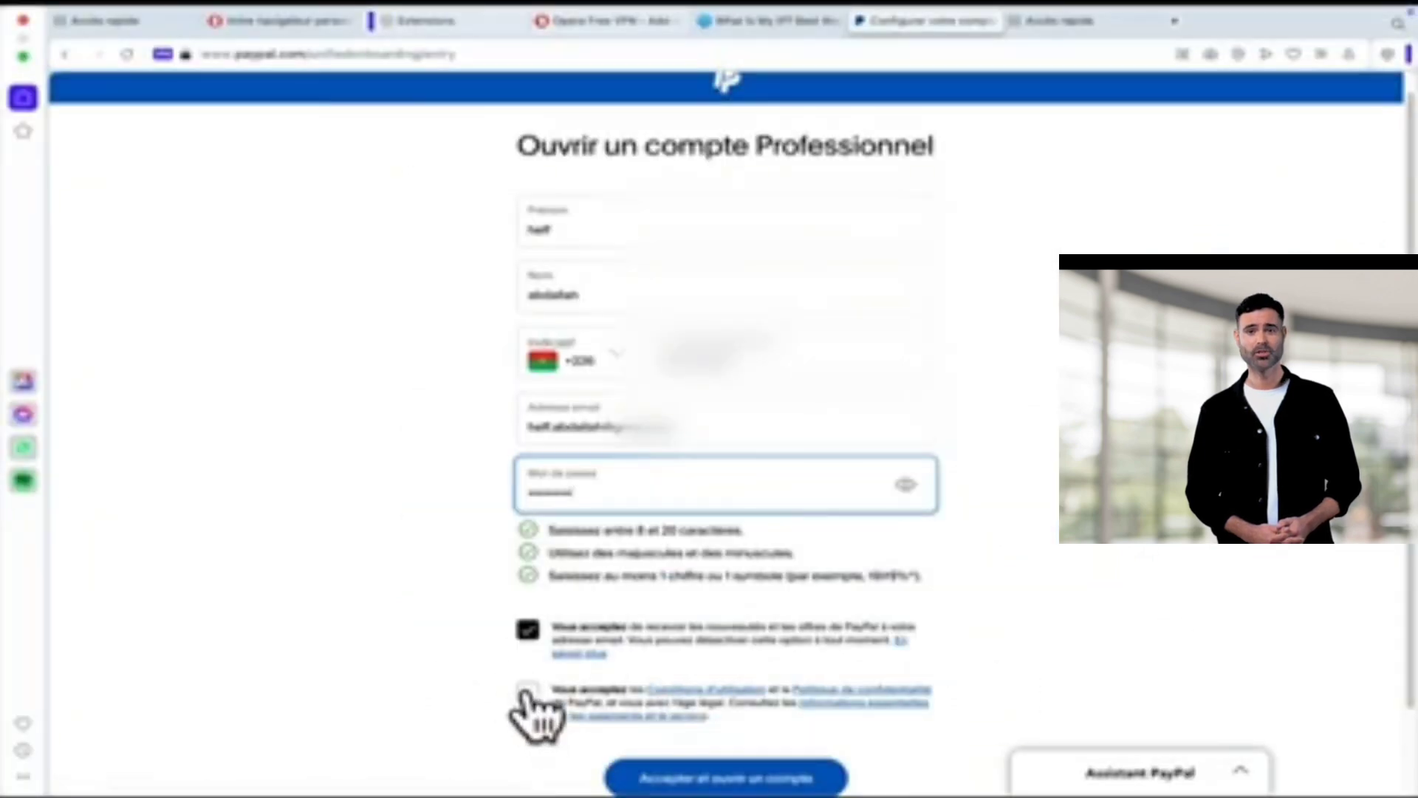
left_click(527, 693)
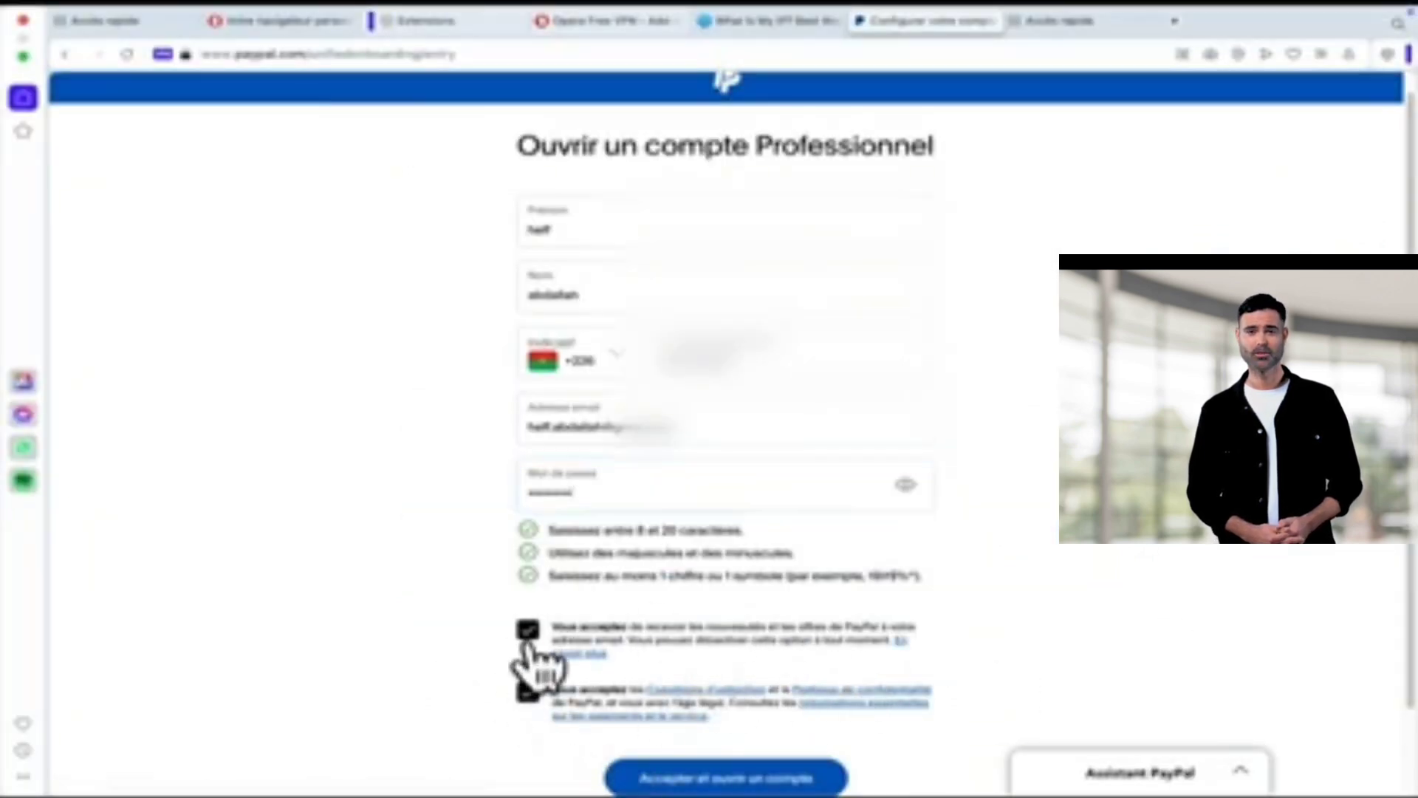
left_click(527, 631)
left_click(753, 772)
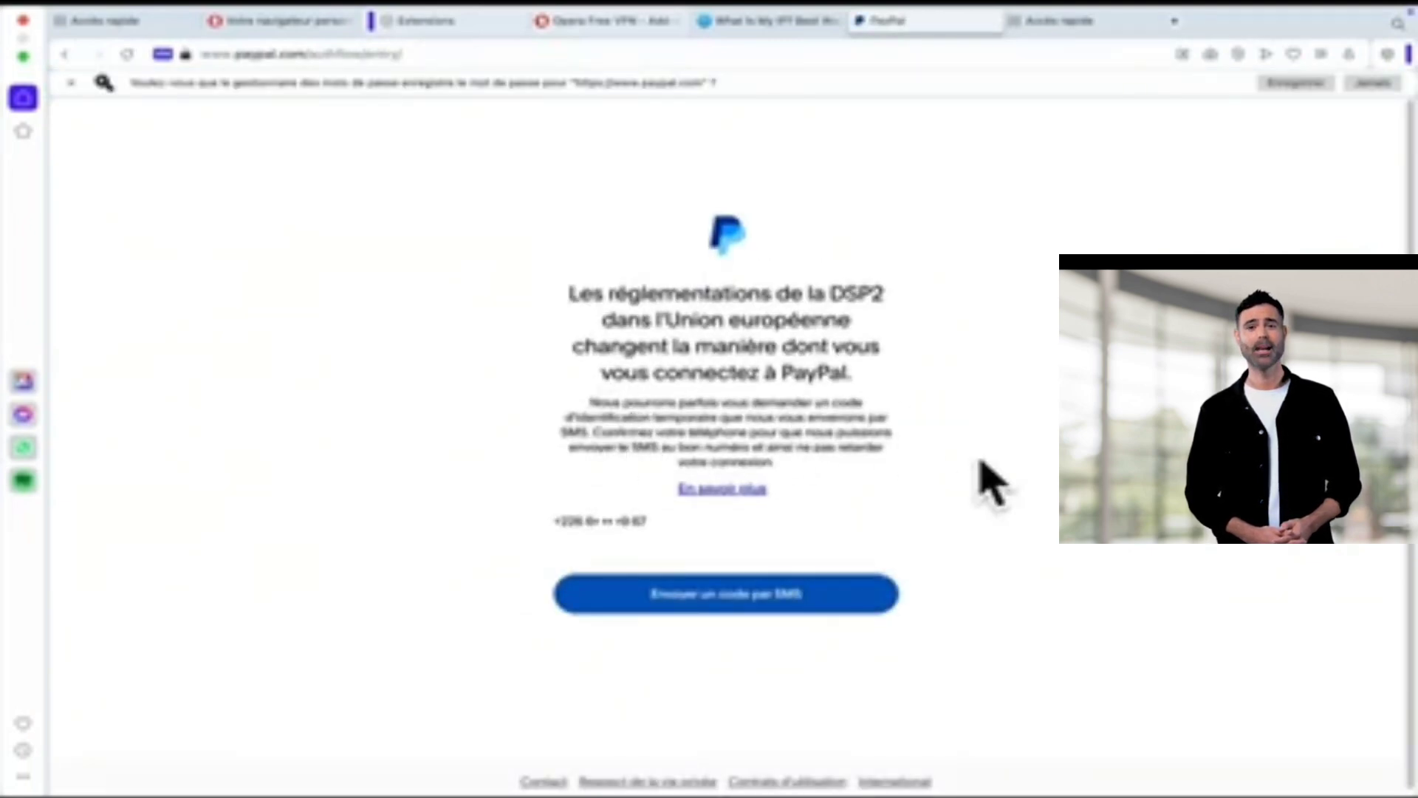
Step: Request the SMS code and submit the six-digit confirmation code received
left_click(859, 605)
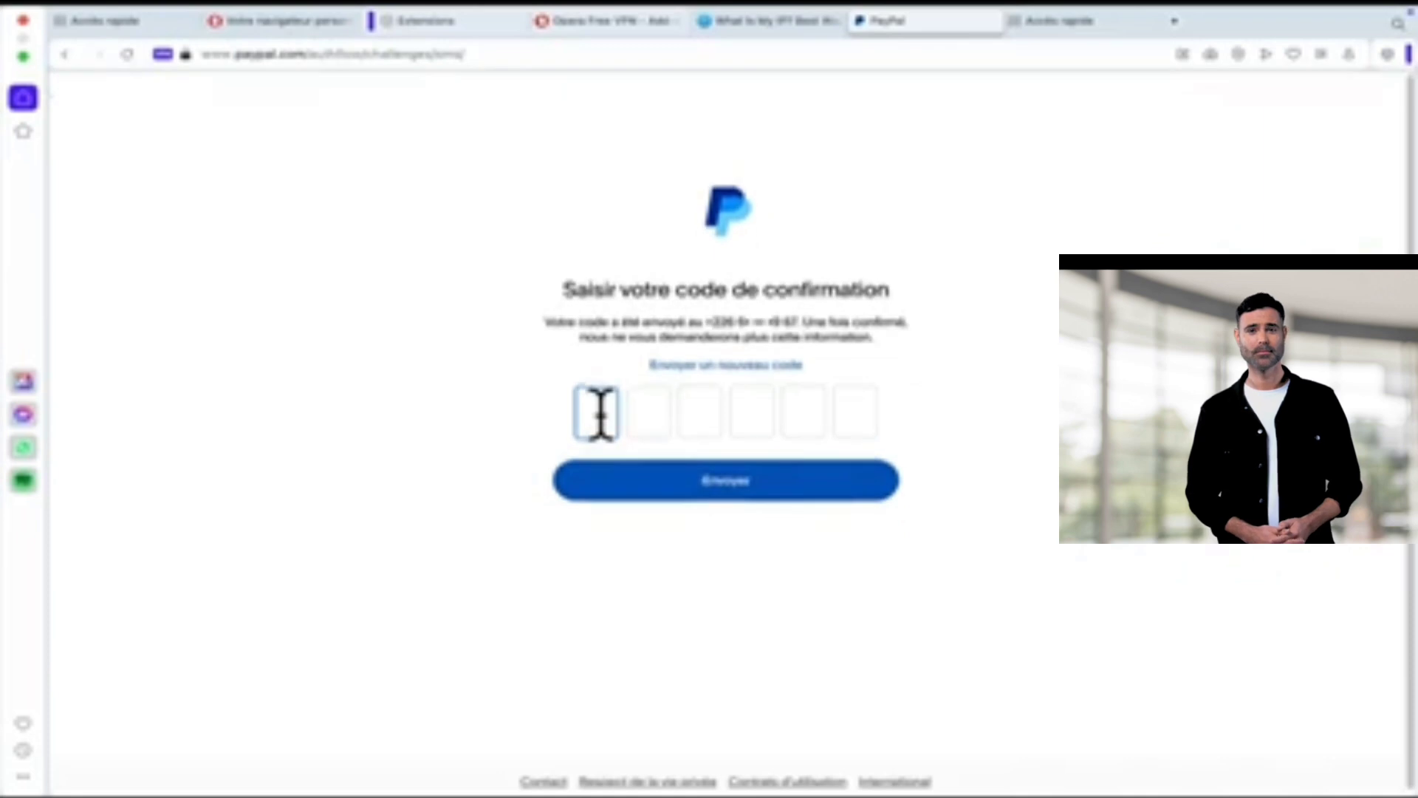
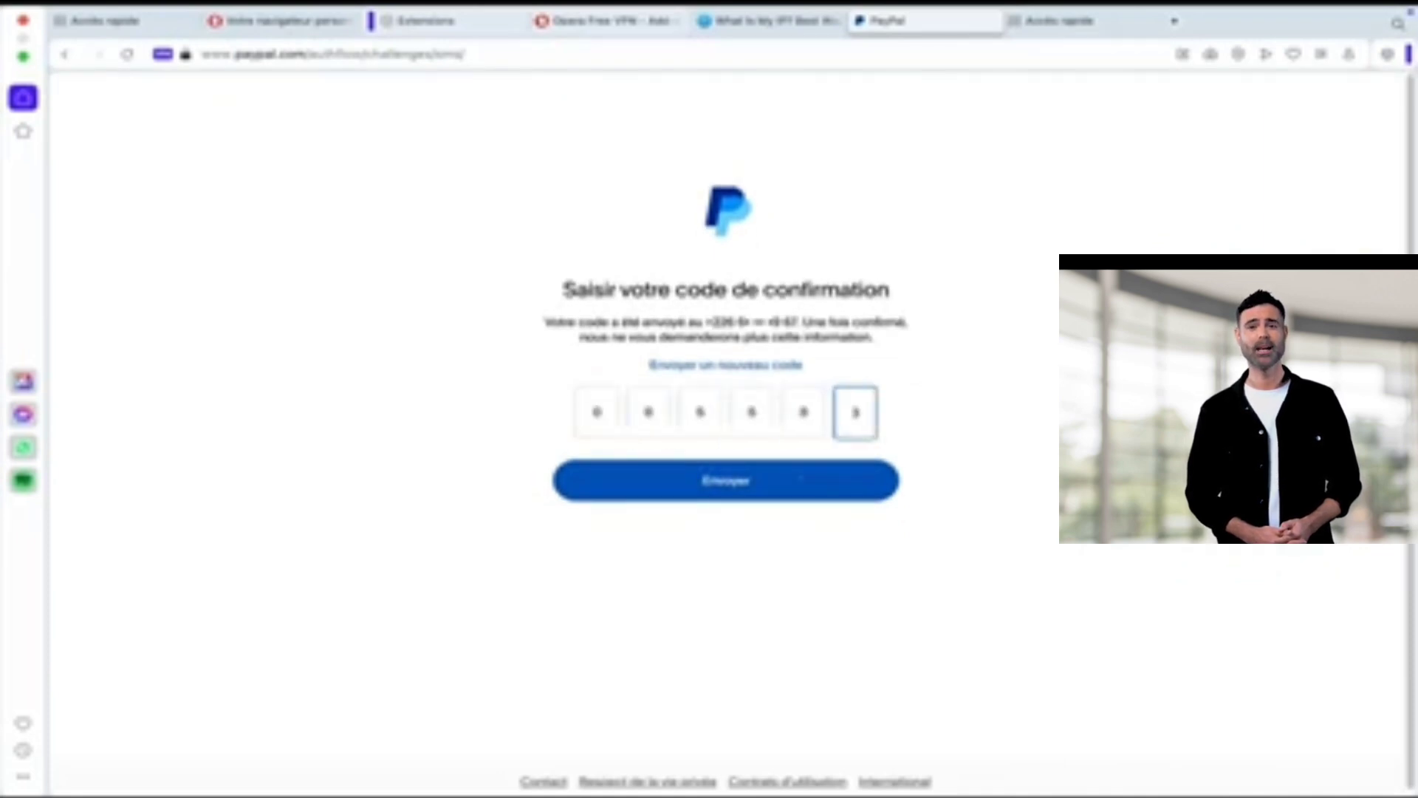
left_click(826, 481)
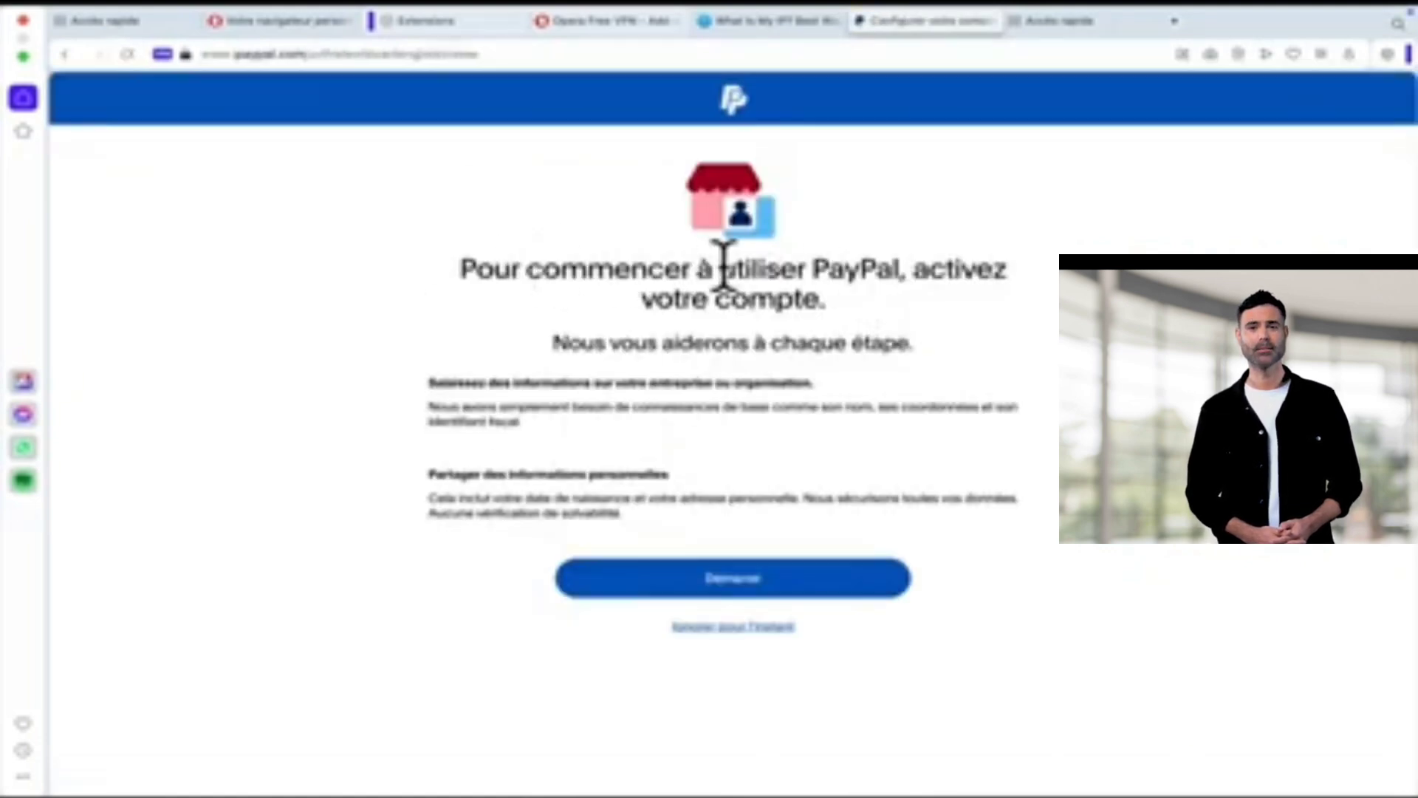
Step: Start activation and choose the Professionnel category with Entreprise individuelle as the business type
left_click(845, 580)
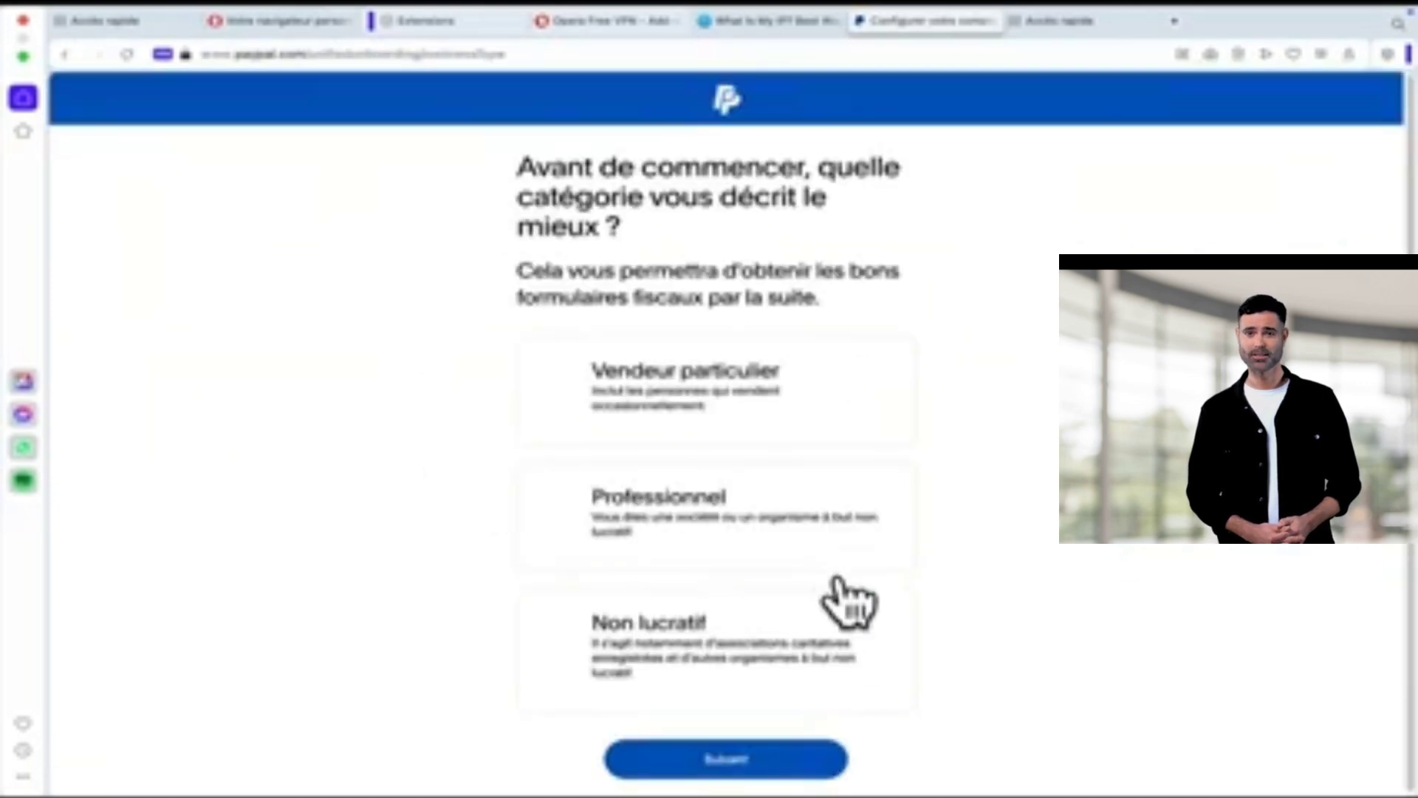
left_click(819, 521)
scroll(1100, 546, "down", 1)
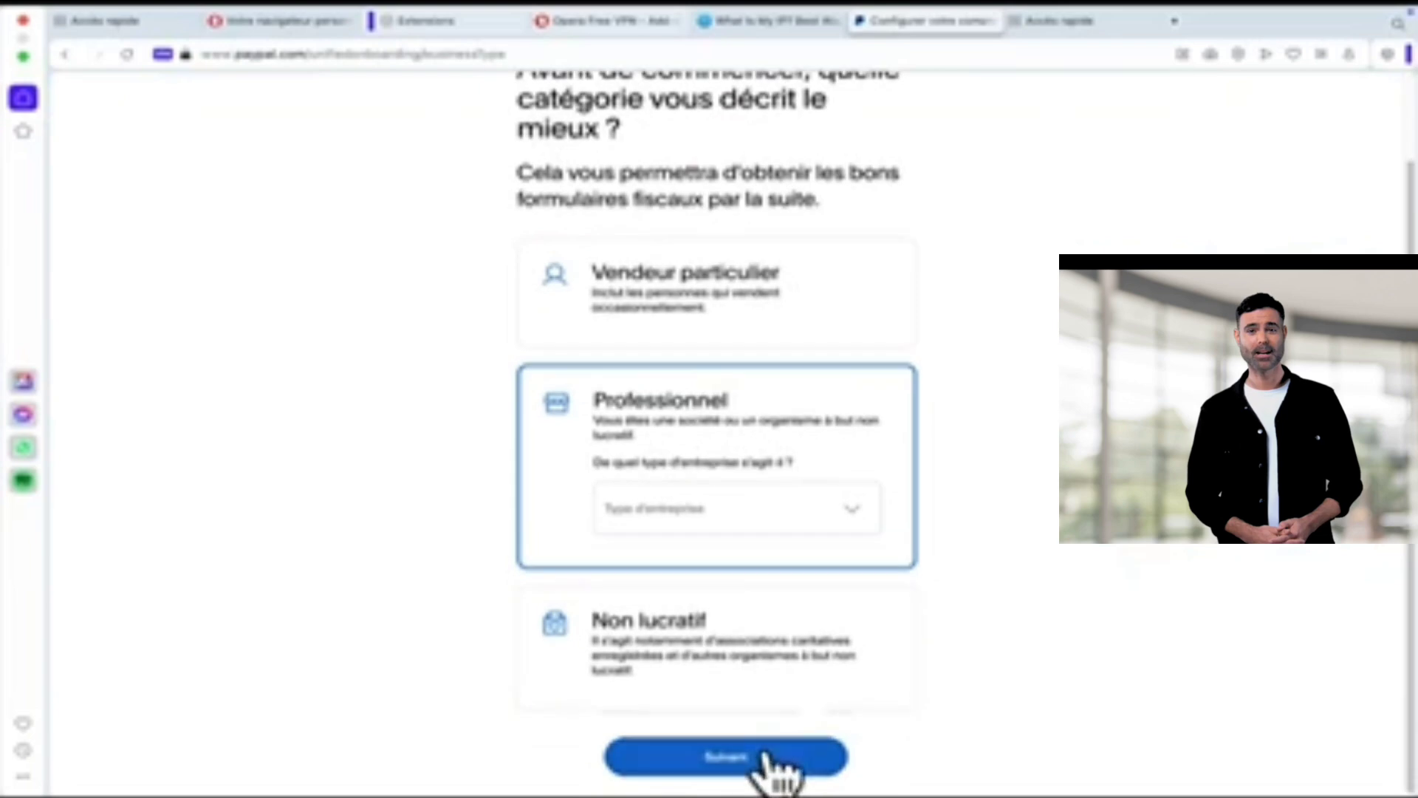
left_click(776, 768)
left_click(849, 508)
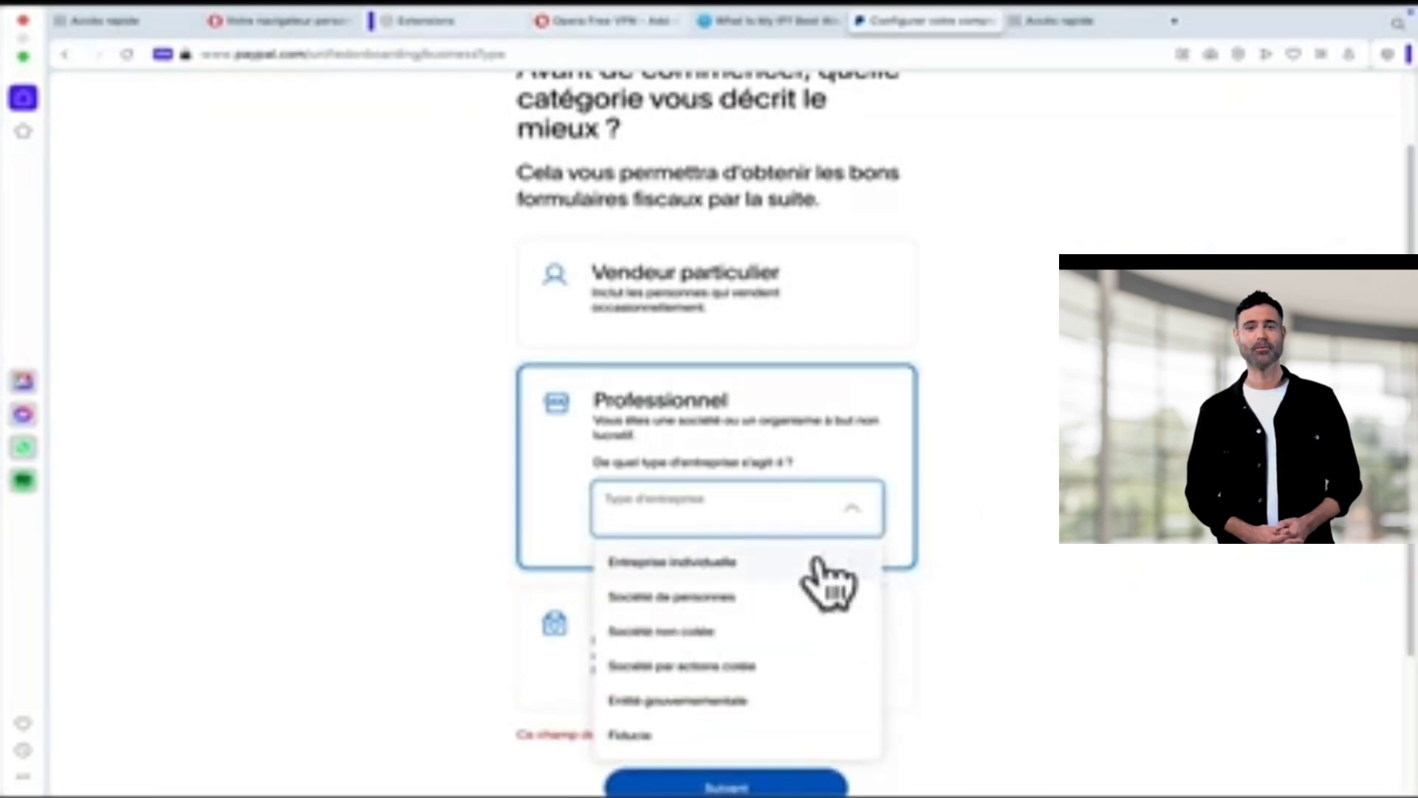
left_click(827, 565)
left_click(786, 761)
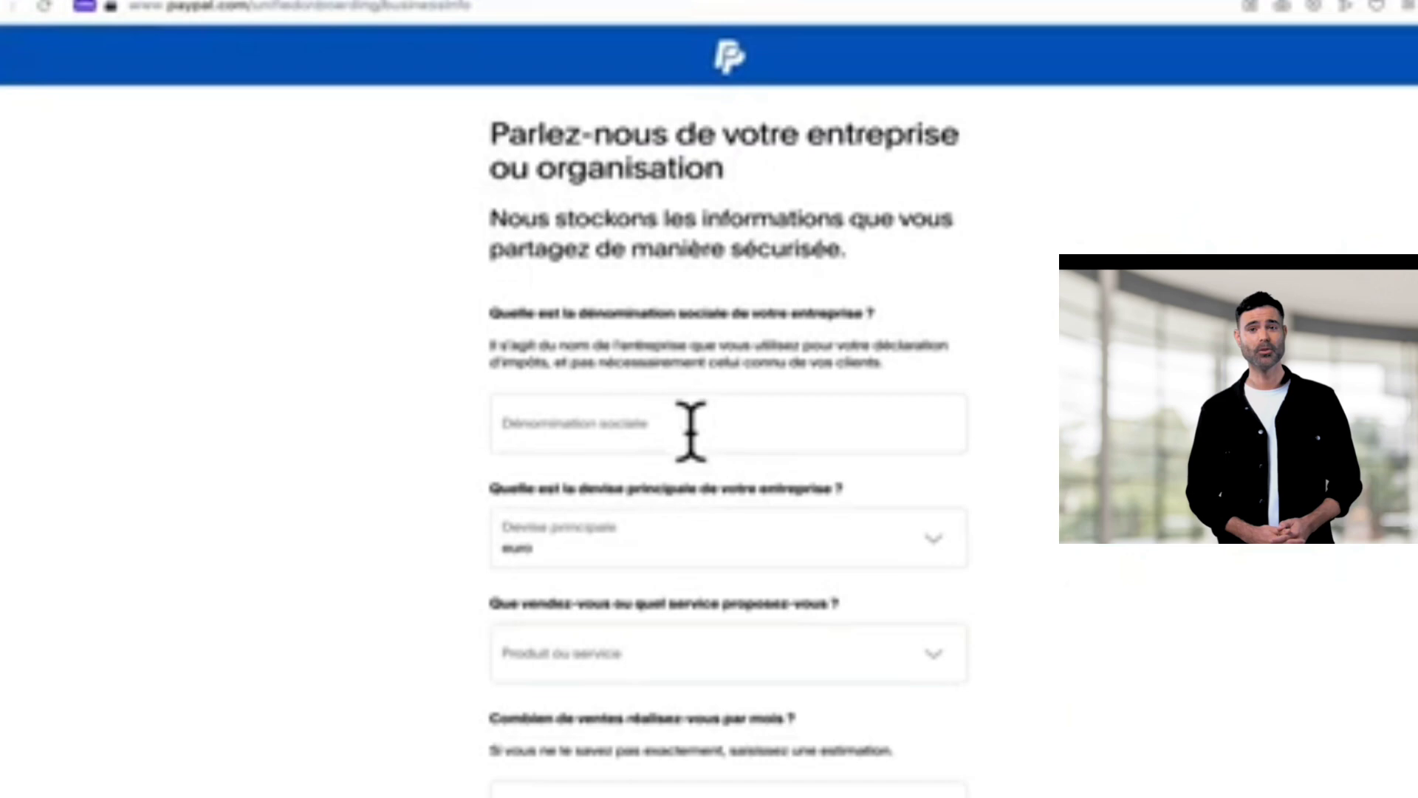
left_click(691, 432)
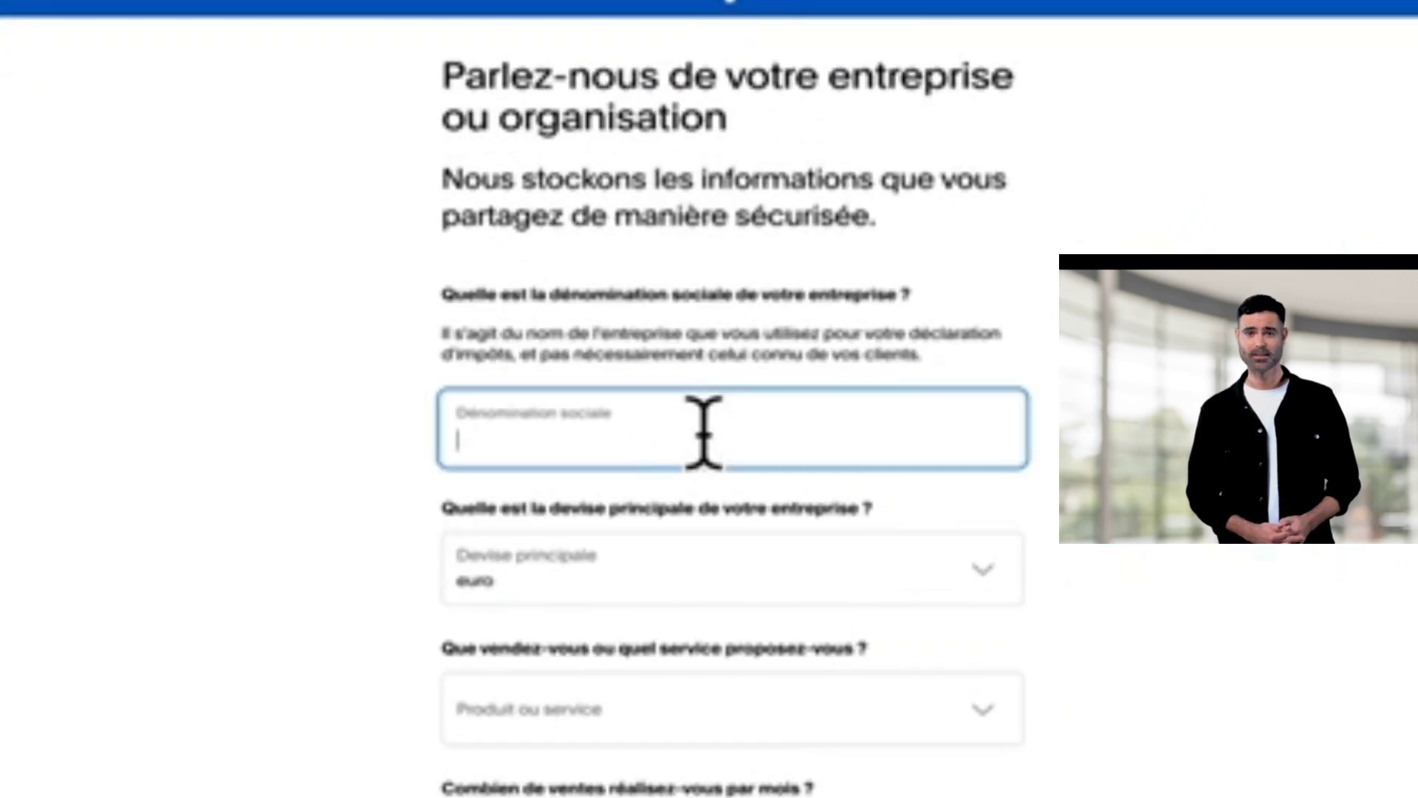
Step: Enter the legal business name and choose Services professionnels as the activity
type("H")
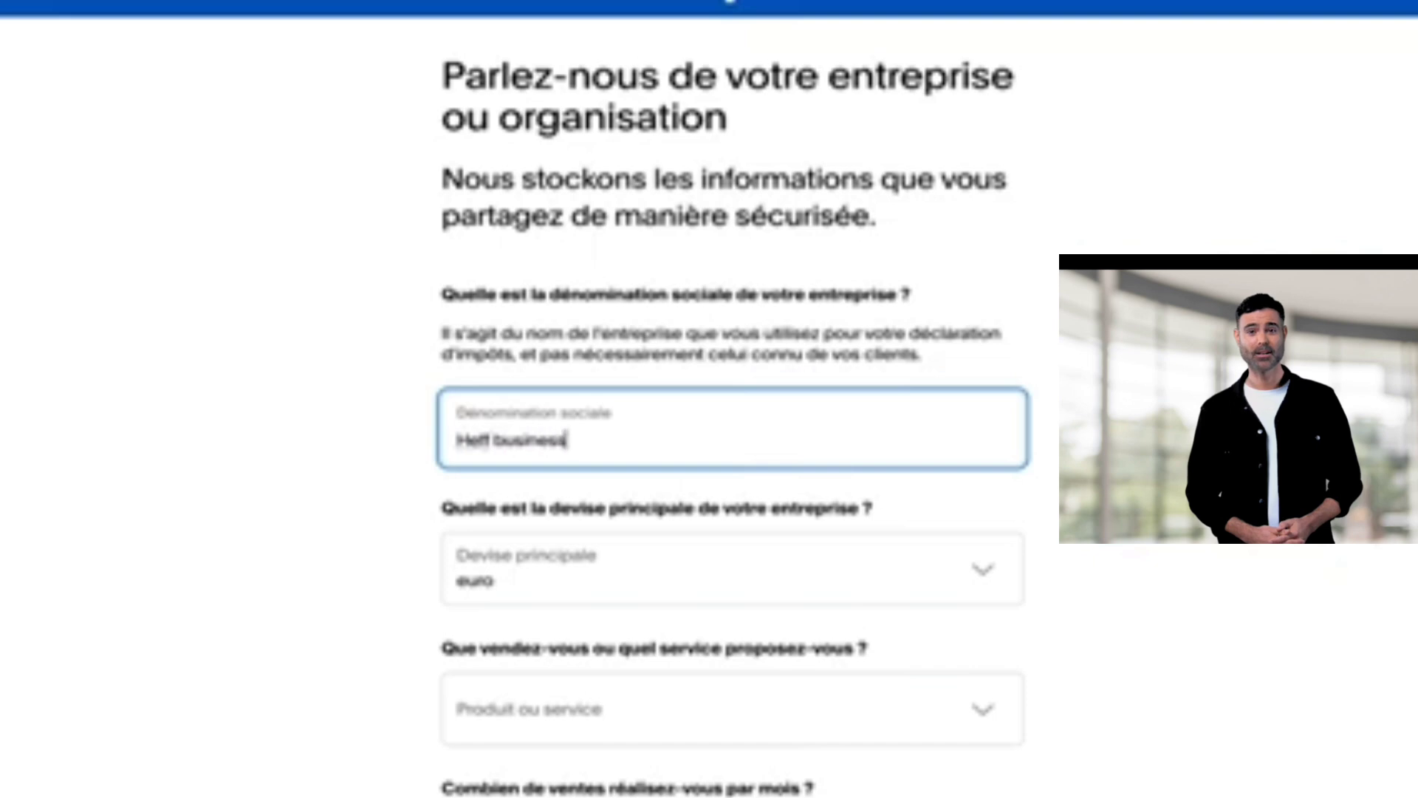
type("eff business")
scroll(1045, 601, "down", 5)
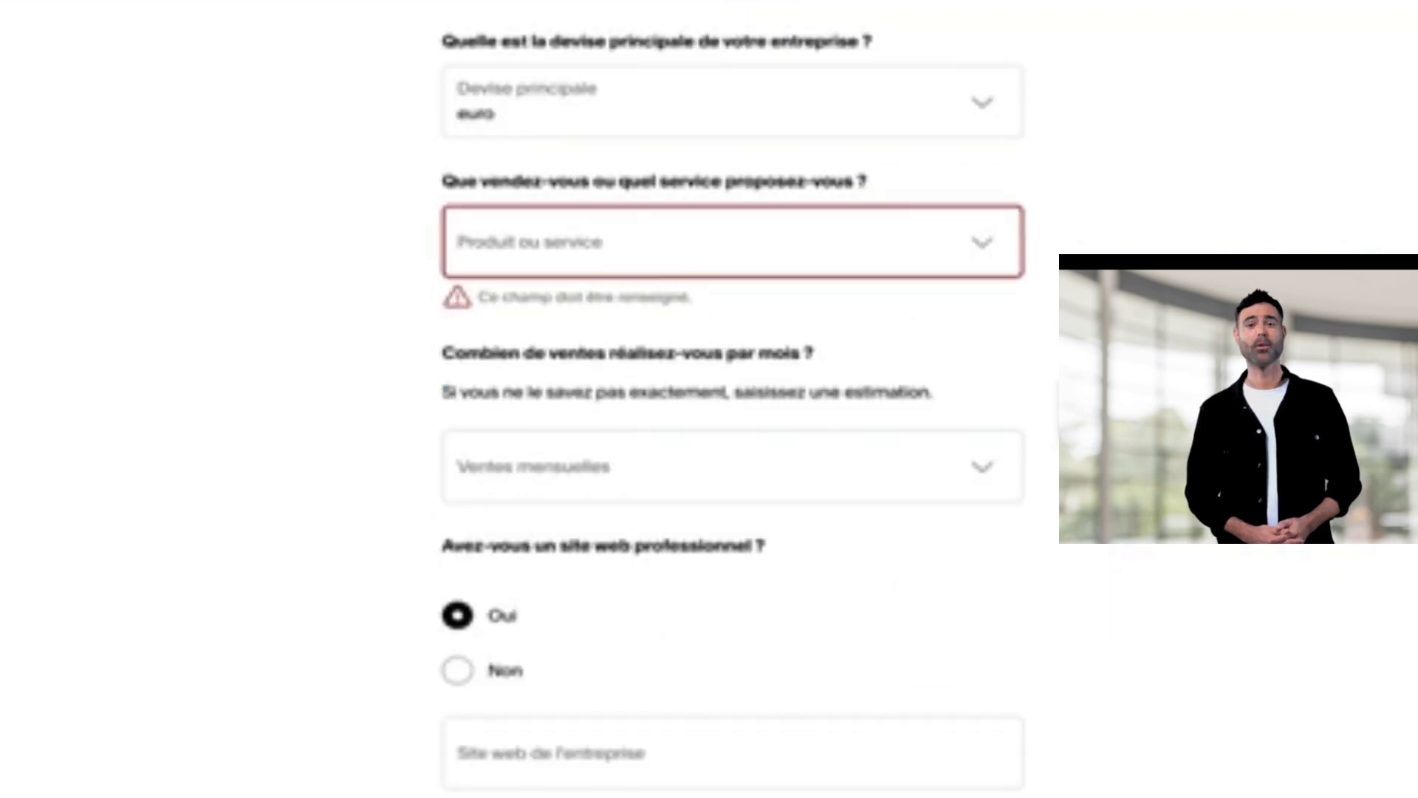
left_click(974, 242)
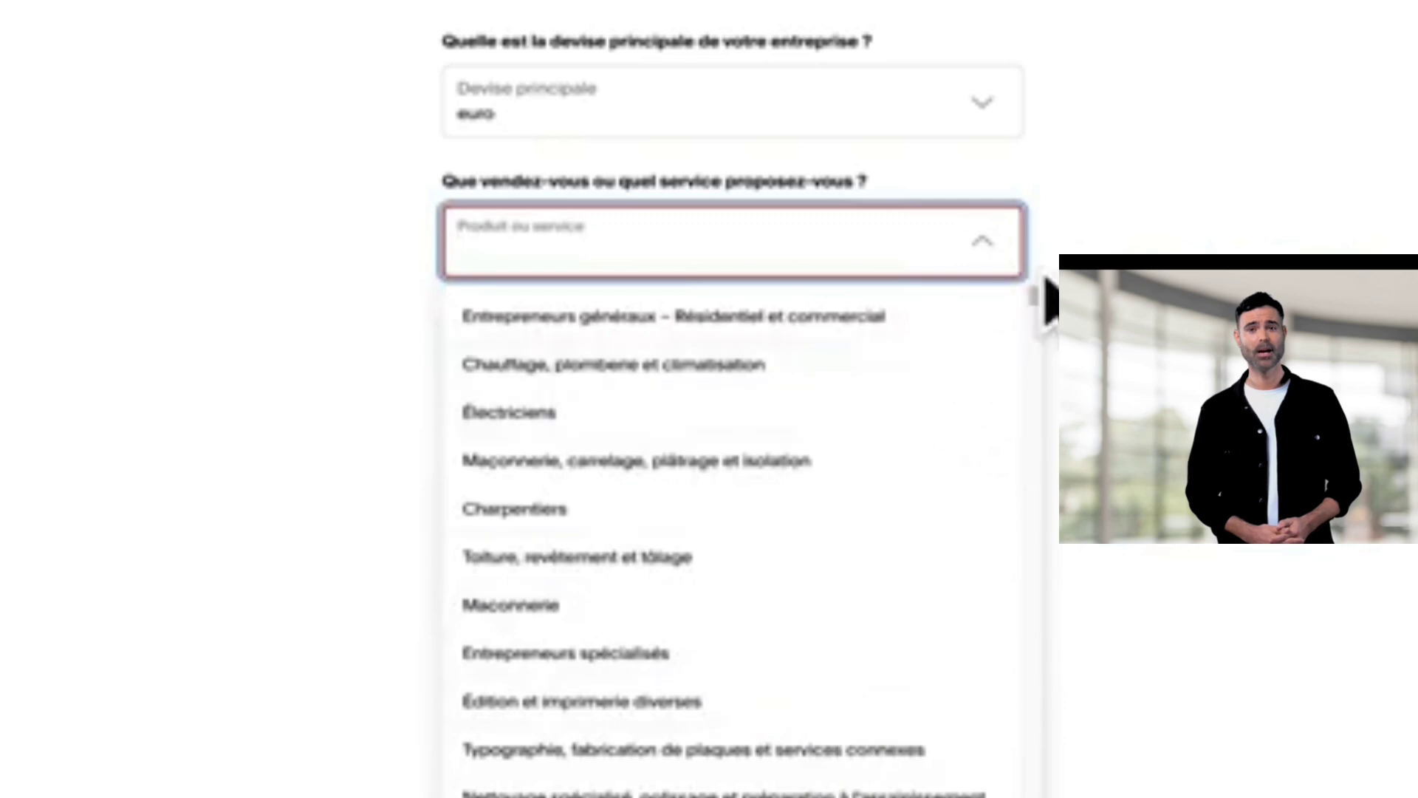
scroll(1004, 399, "down", 15)
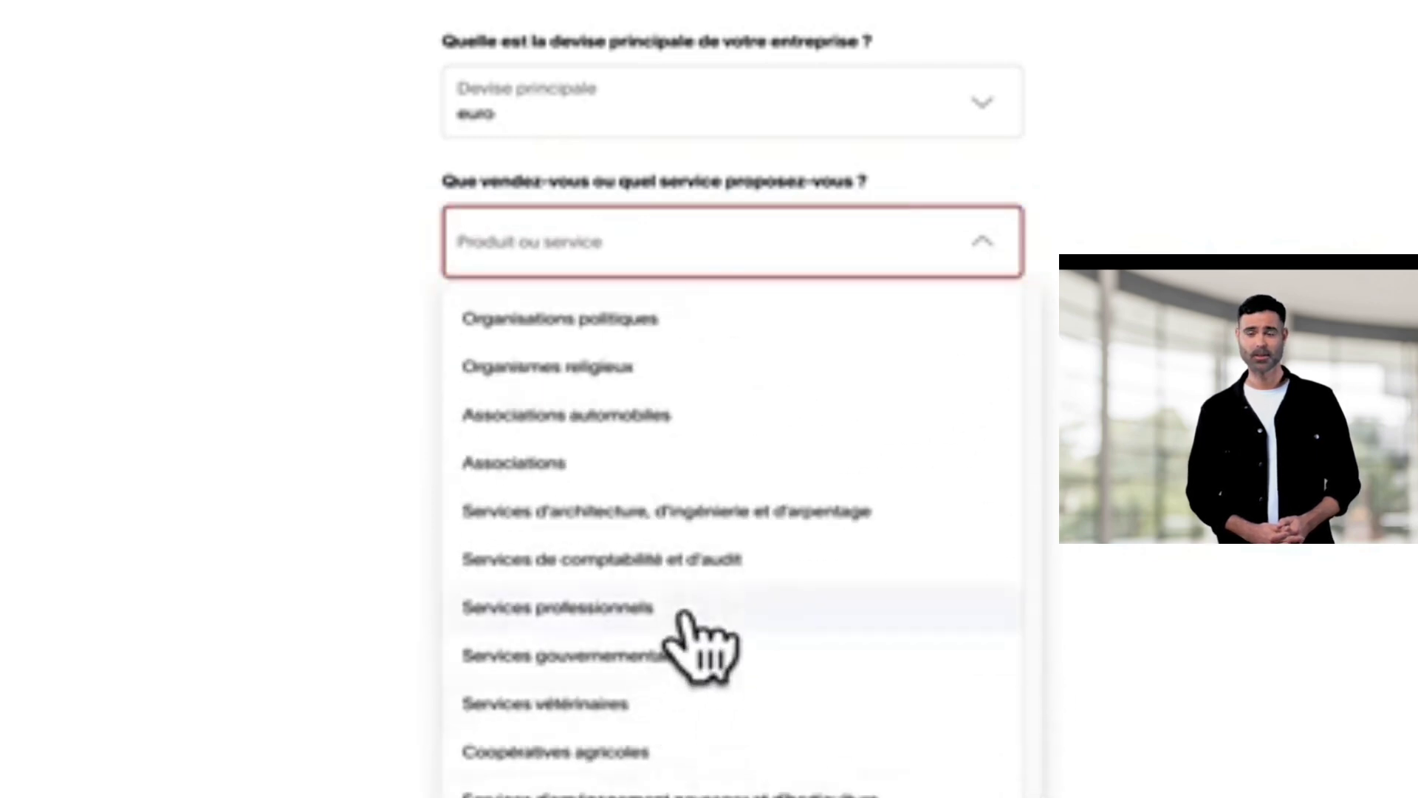
left_click(694, 607)
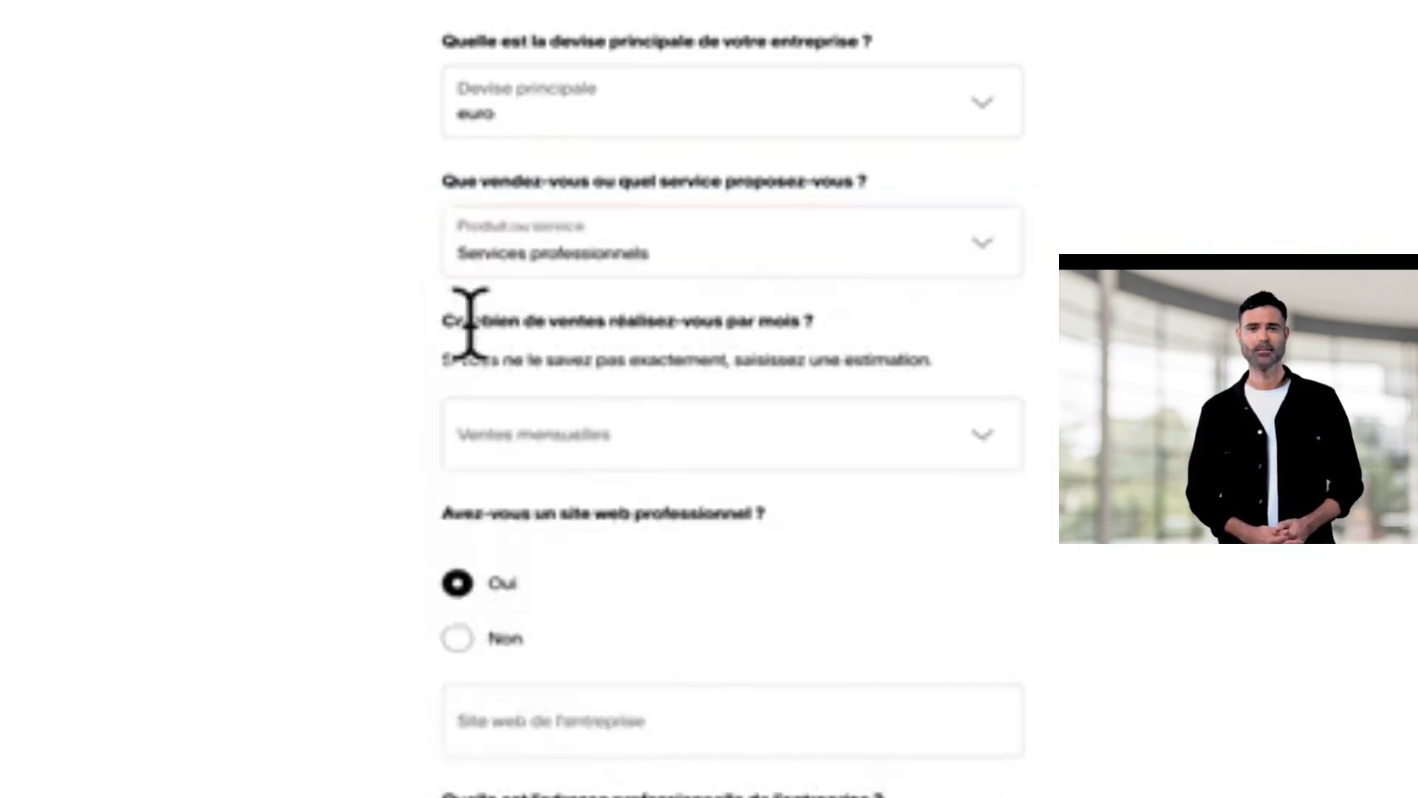
Step: Set monthly sales to 0,00 € – 10 000,00 € EUR and answer Non for a website
left_click(964, 432)
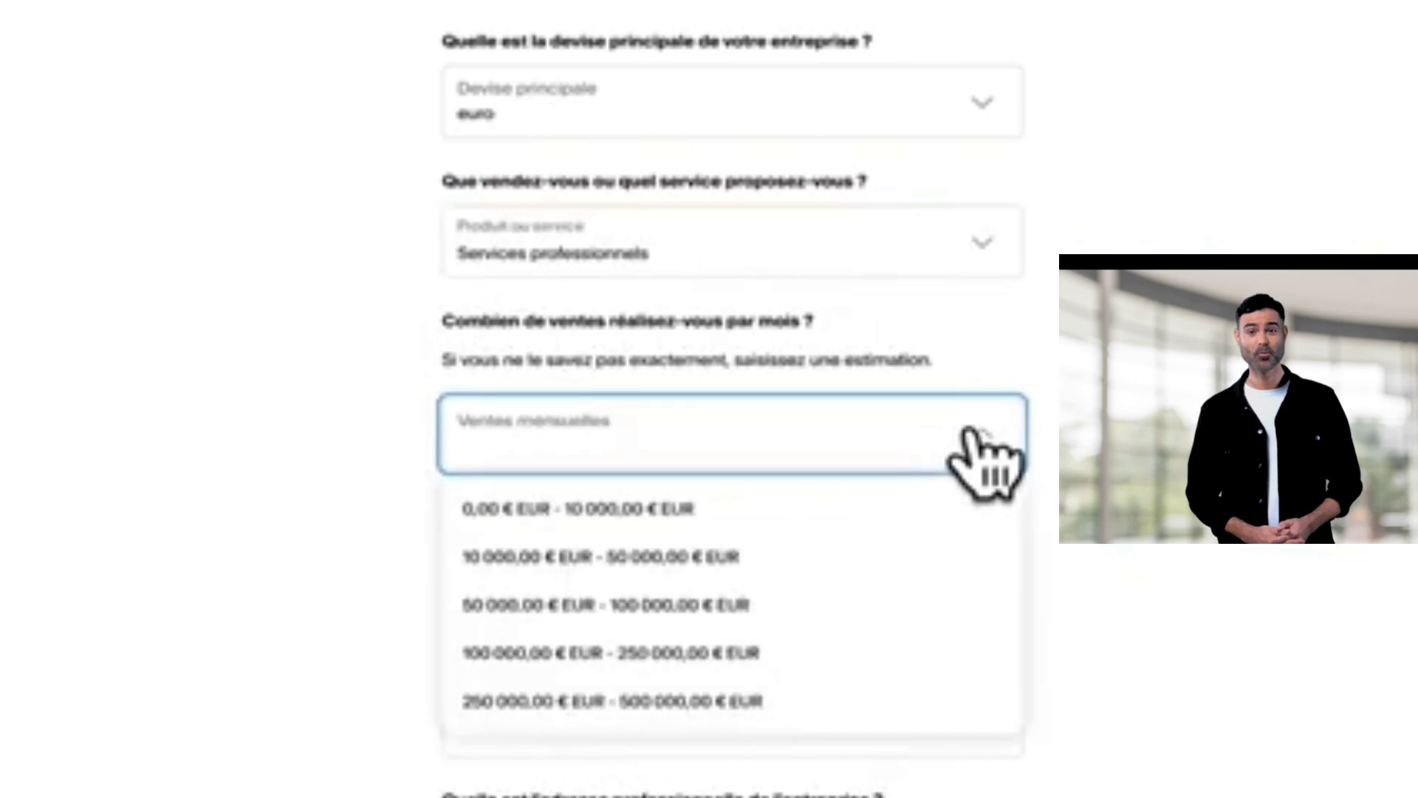
left_click(814, 532)
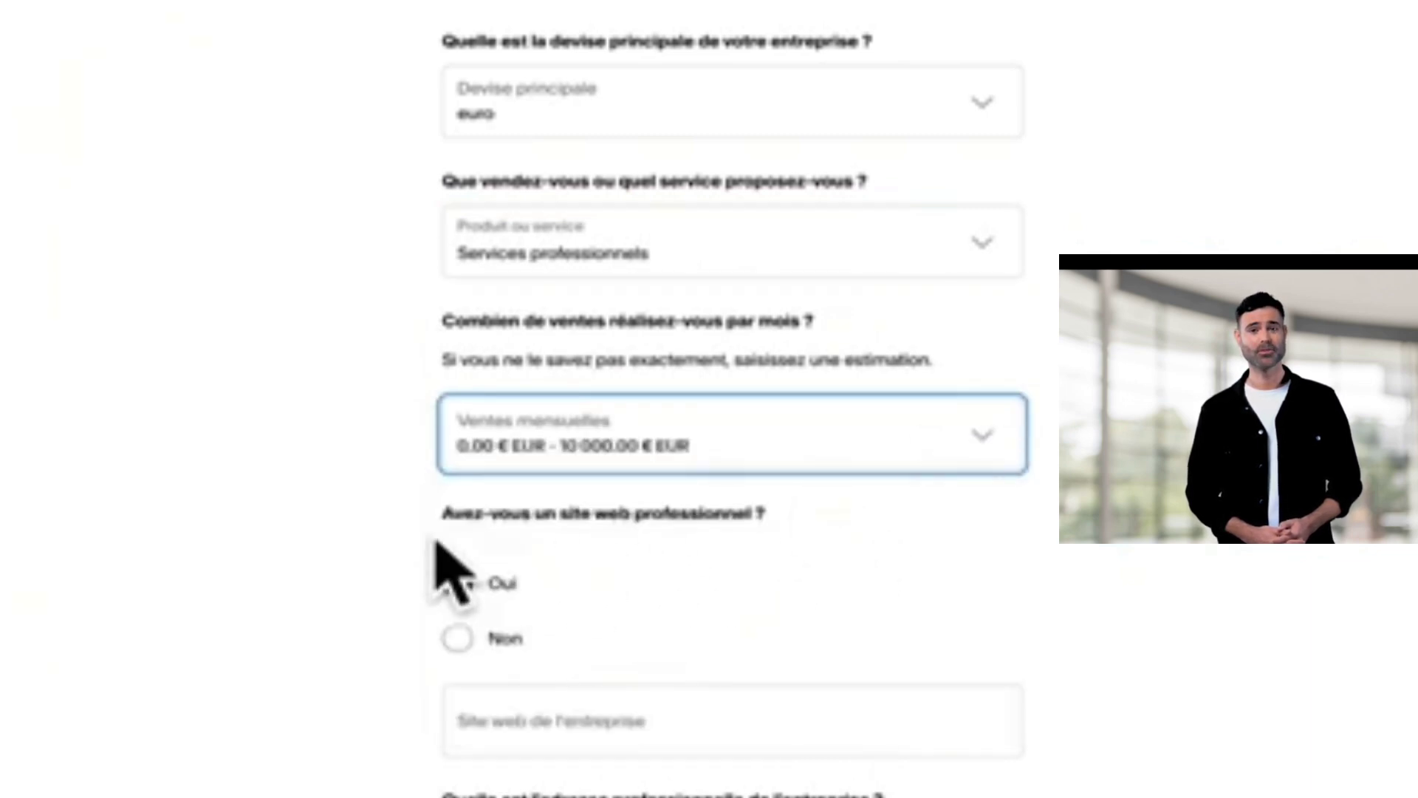
left_click(460, 640)
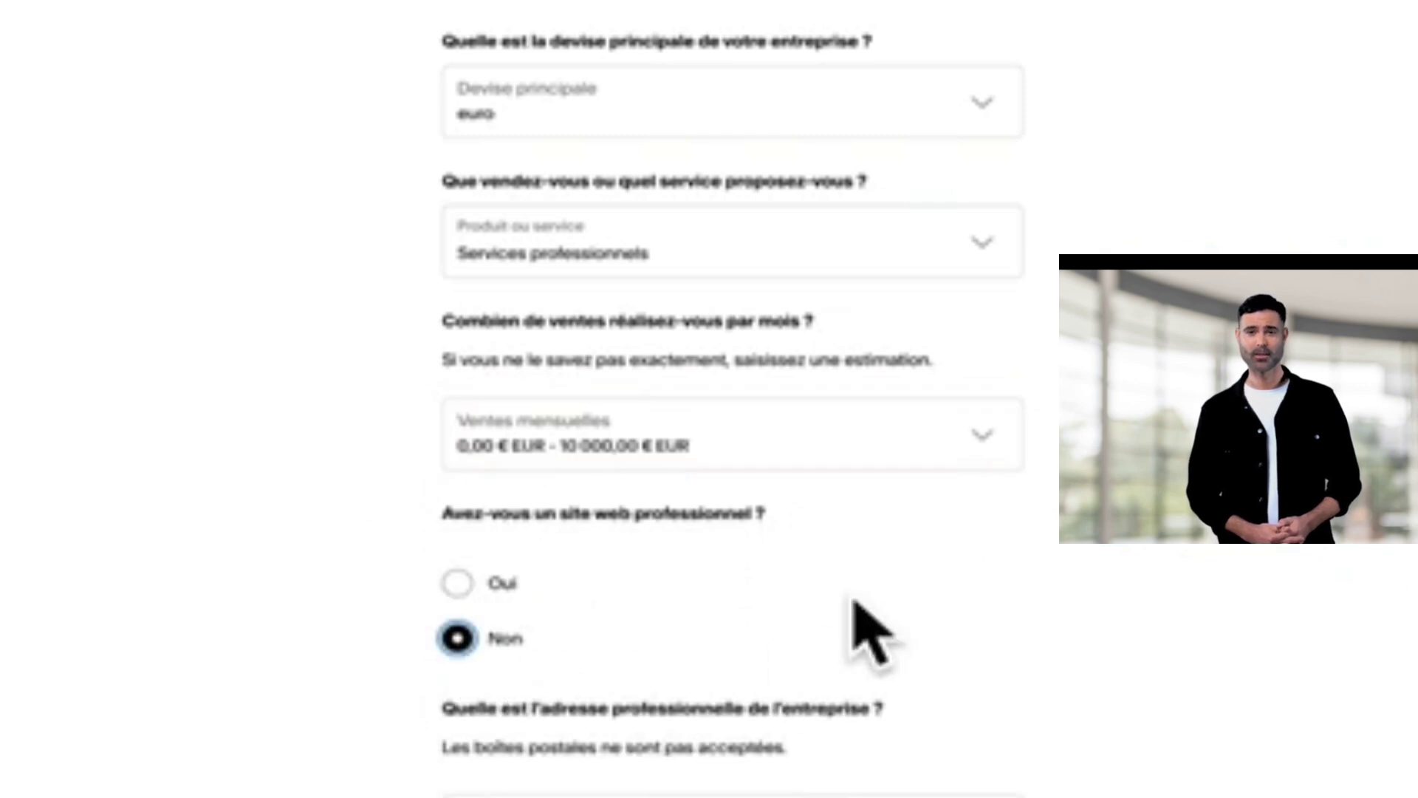
scroll(1204, 586, "down", 2)
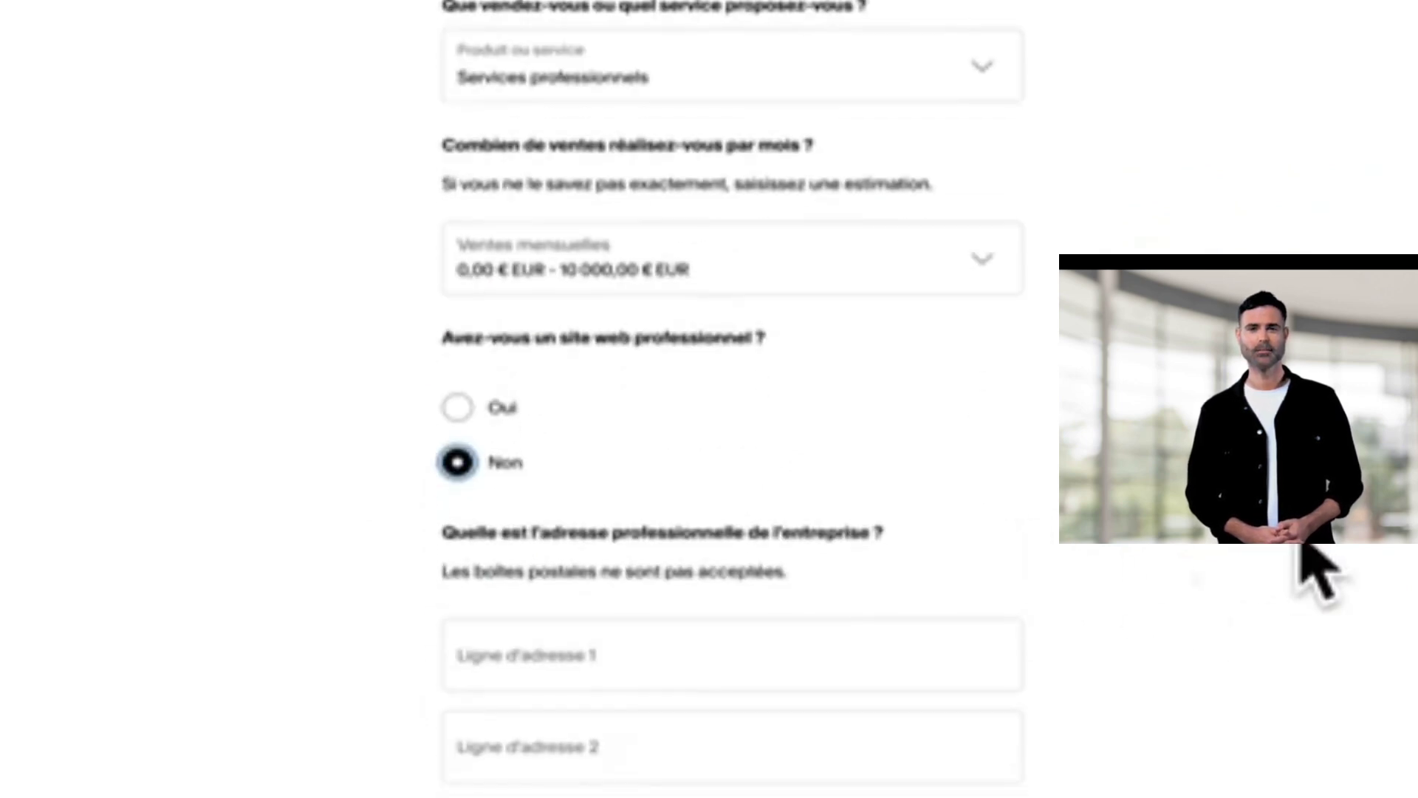
scroll(1301, 547, "down", 2)
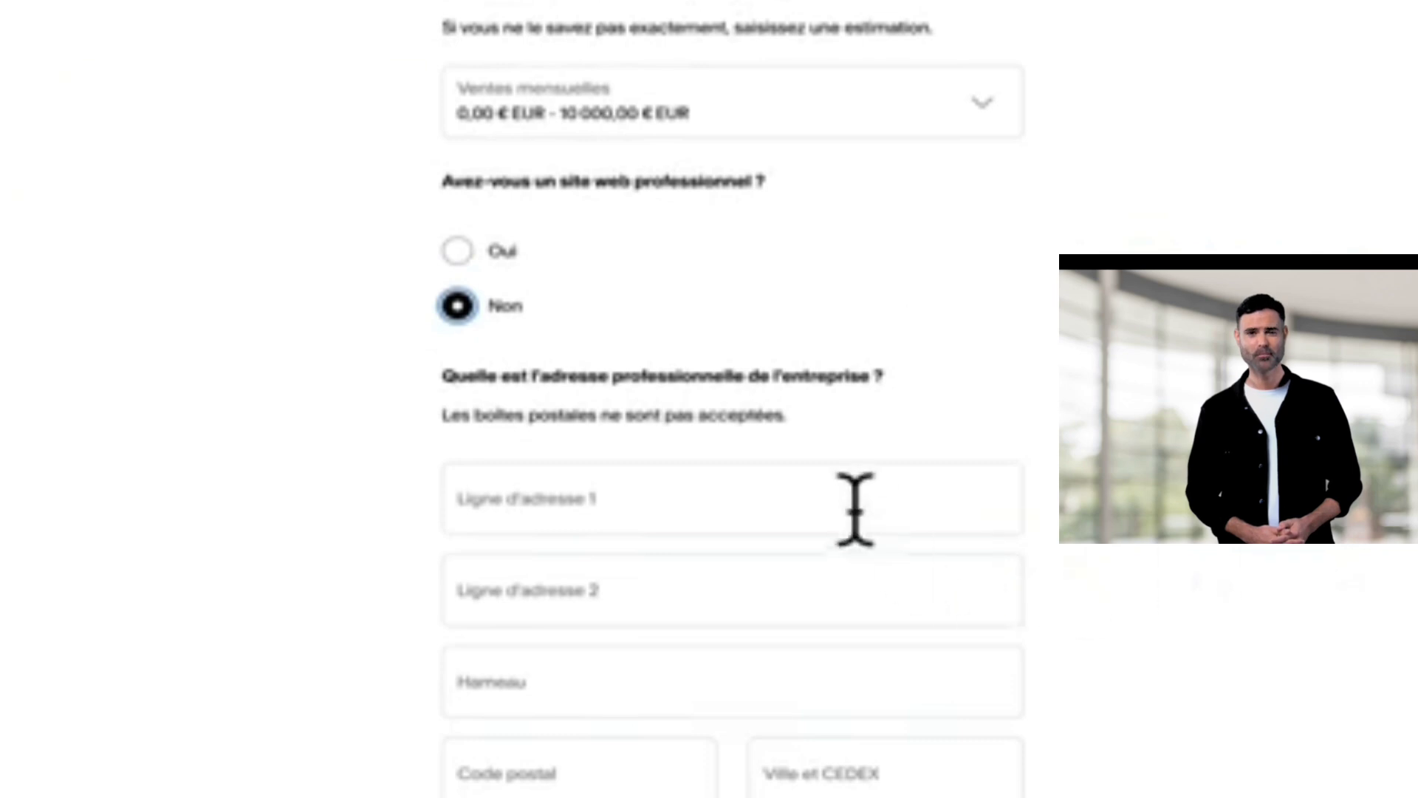
left_click(874, 497)
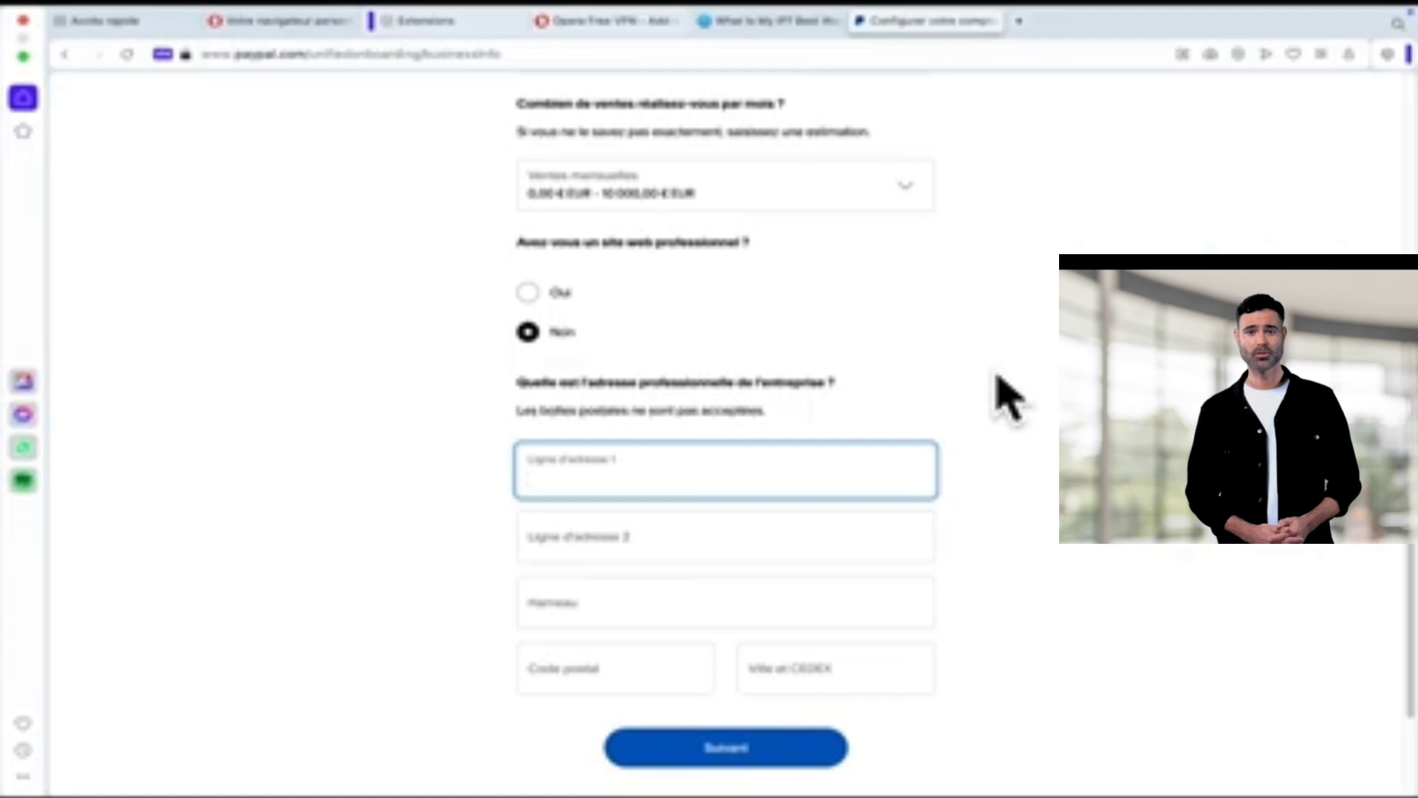
Step: Open fakexy in a new tab and bring up its France address generator
left_click(1020, 21)
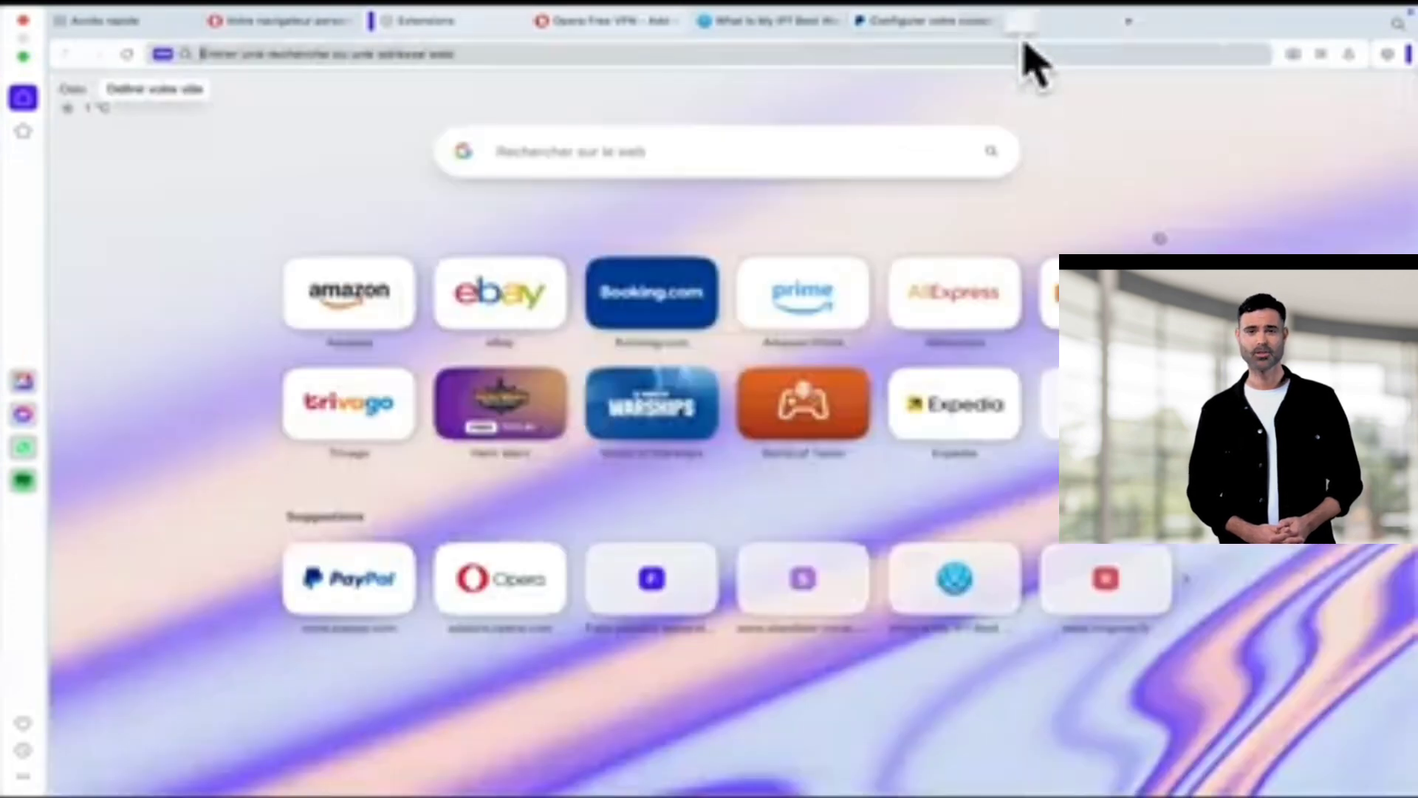
type("fakexy.com")
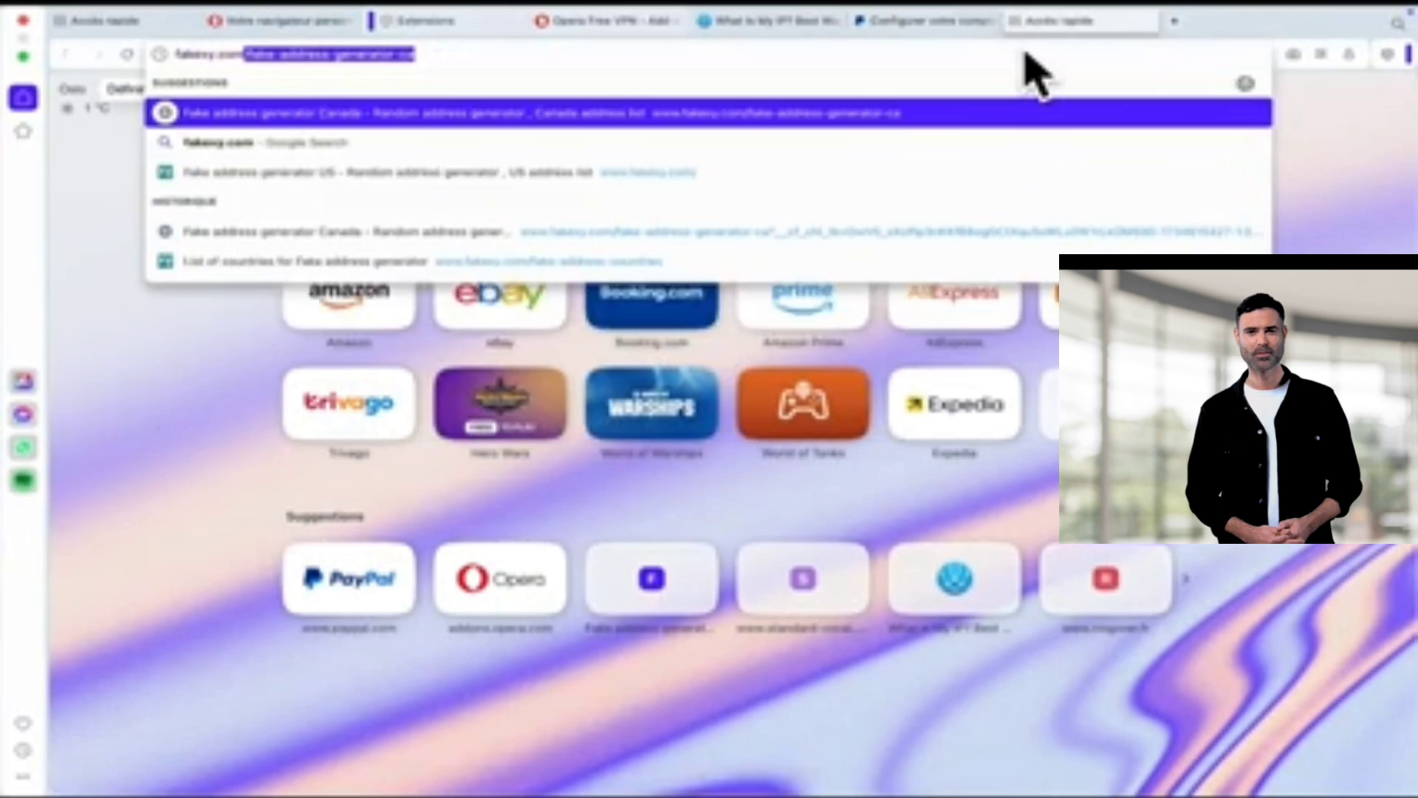
key("Return")
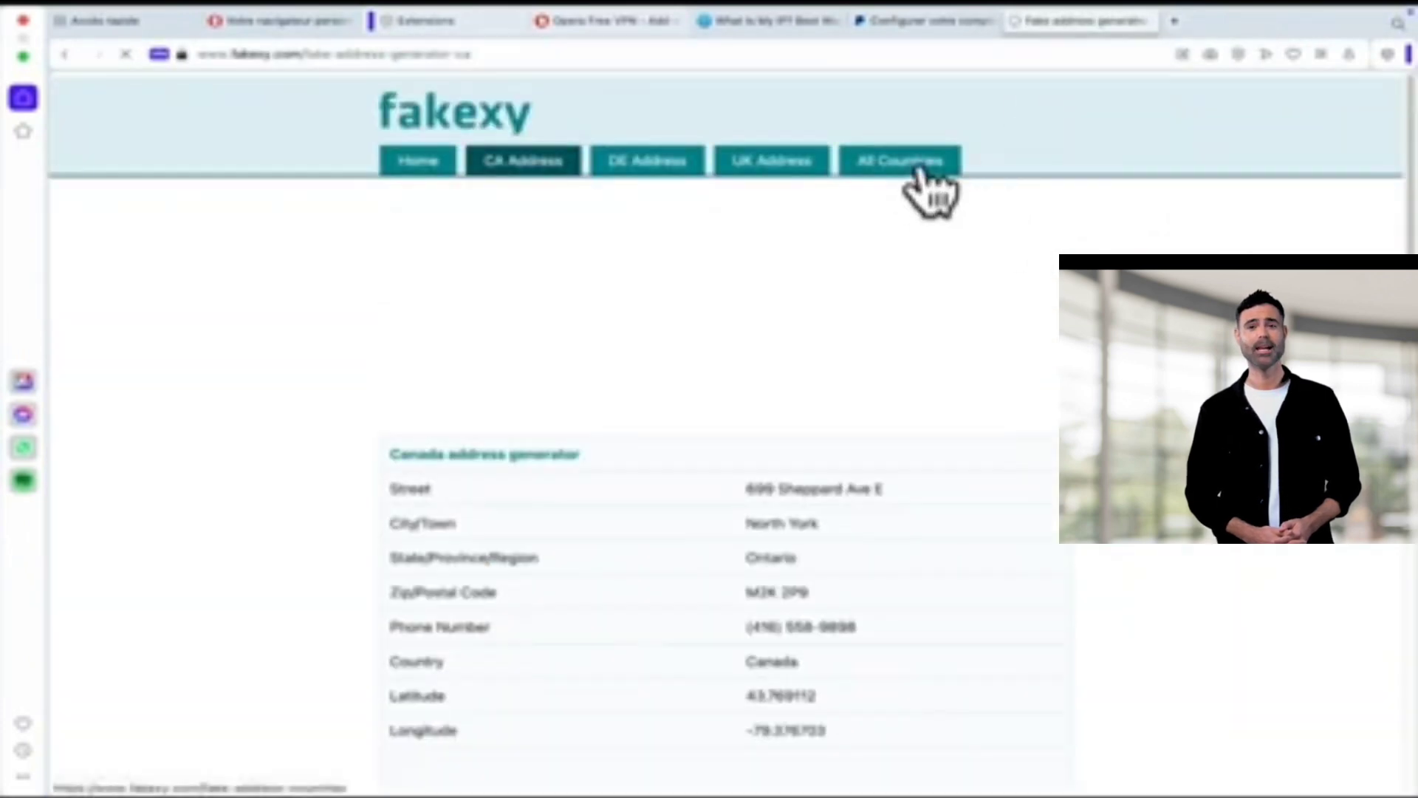
left_click(929, 191)
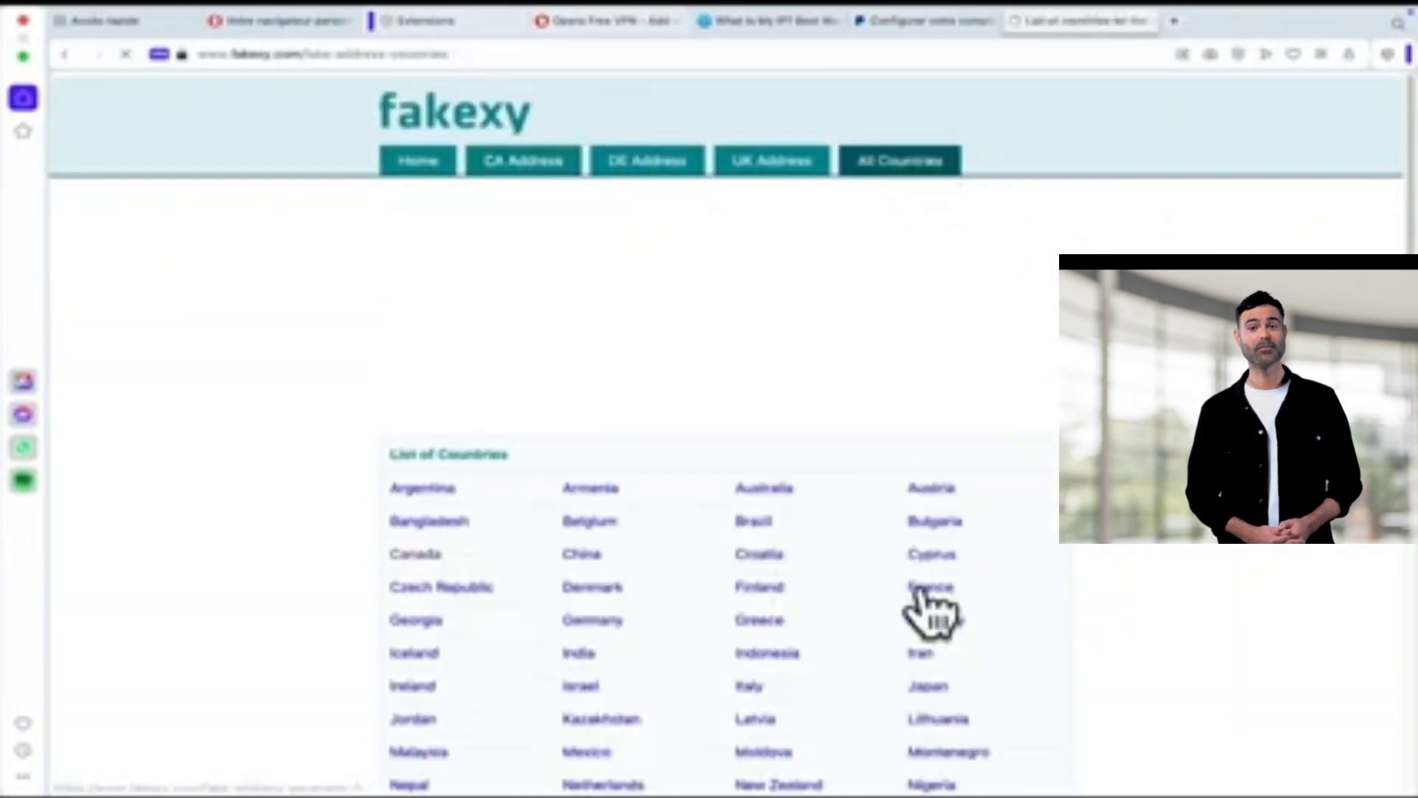
left_click(930, 586)
Step: Select the generated Strasbourg street line, then return to the PayPal business form
scroll(546, 362, "down", 2)
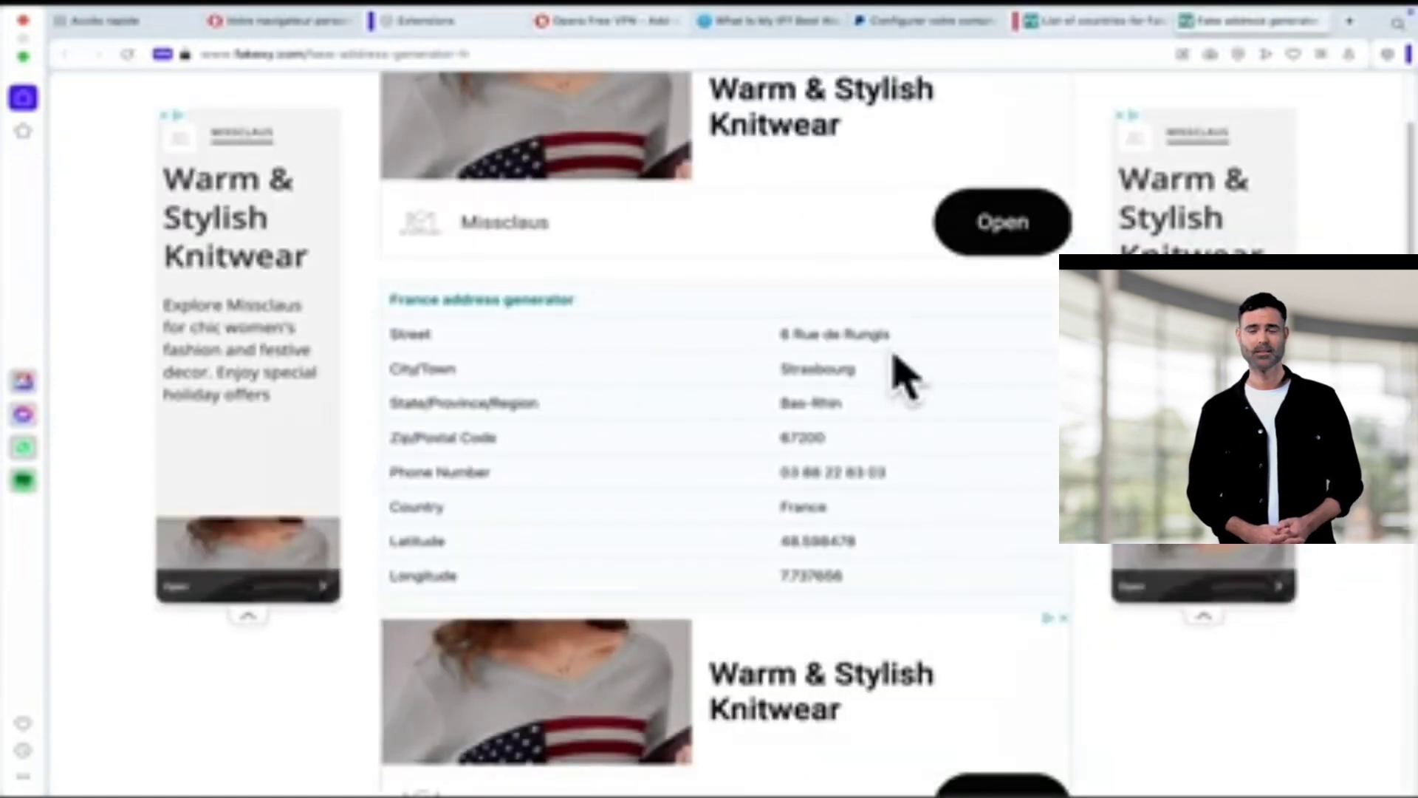
left_click_drag(913, 333, 772, 334)
scroll(916, 509, "up", 2)
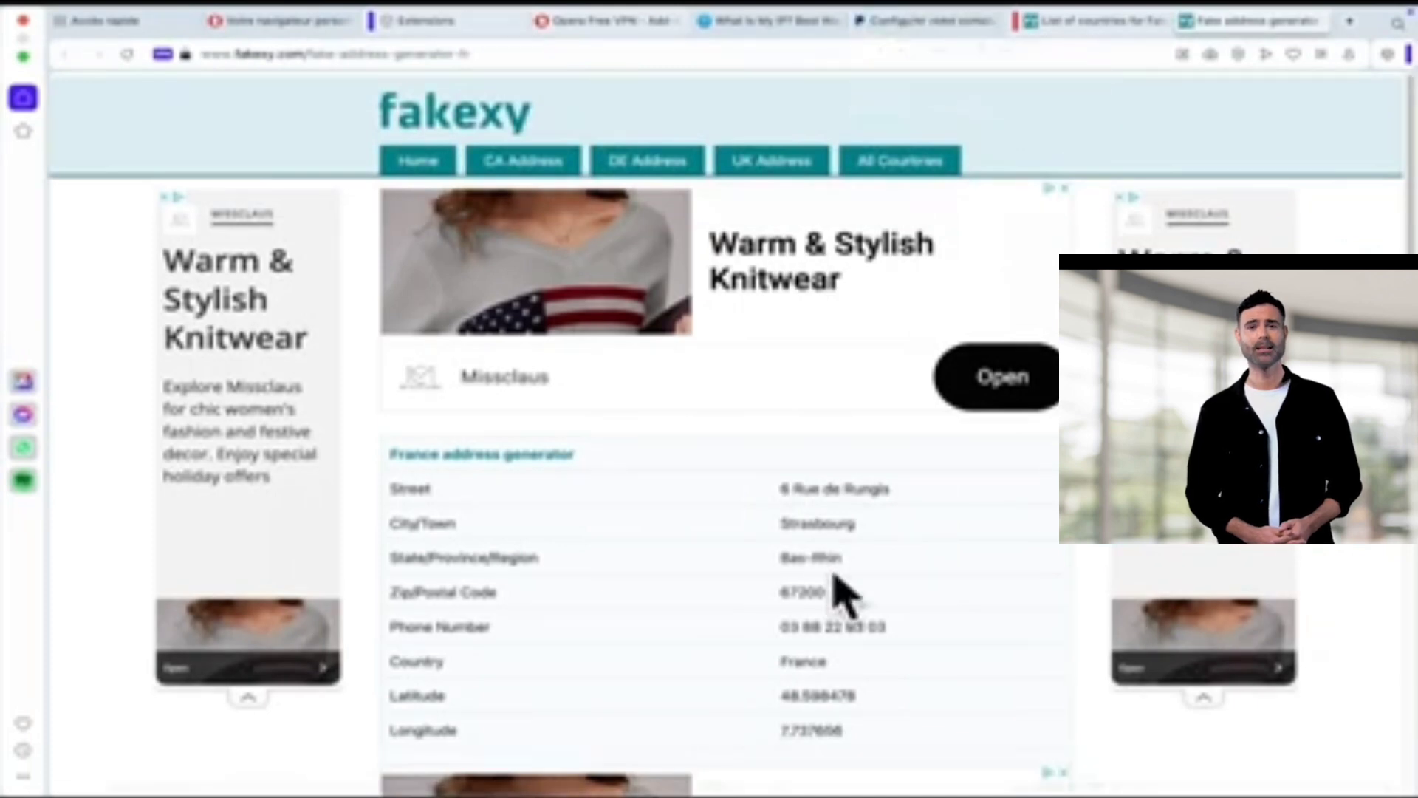
left_click_drag(902, 492, 752, 488)
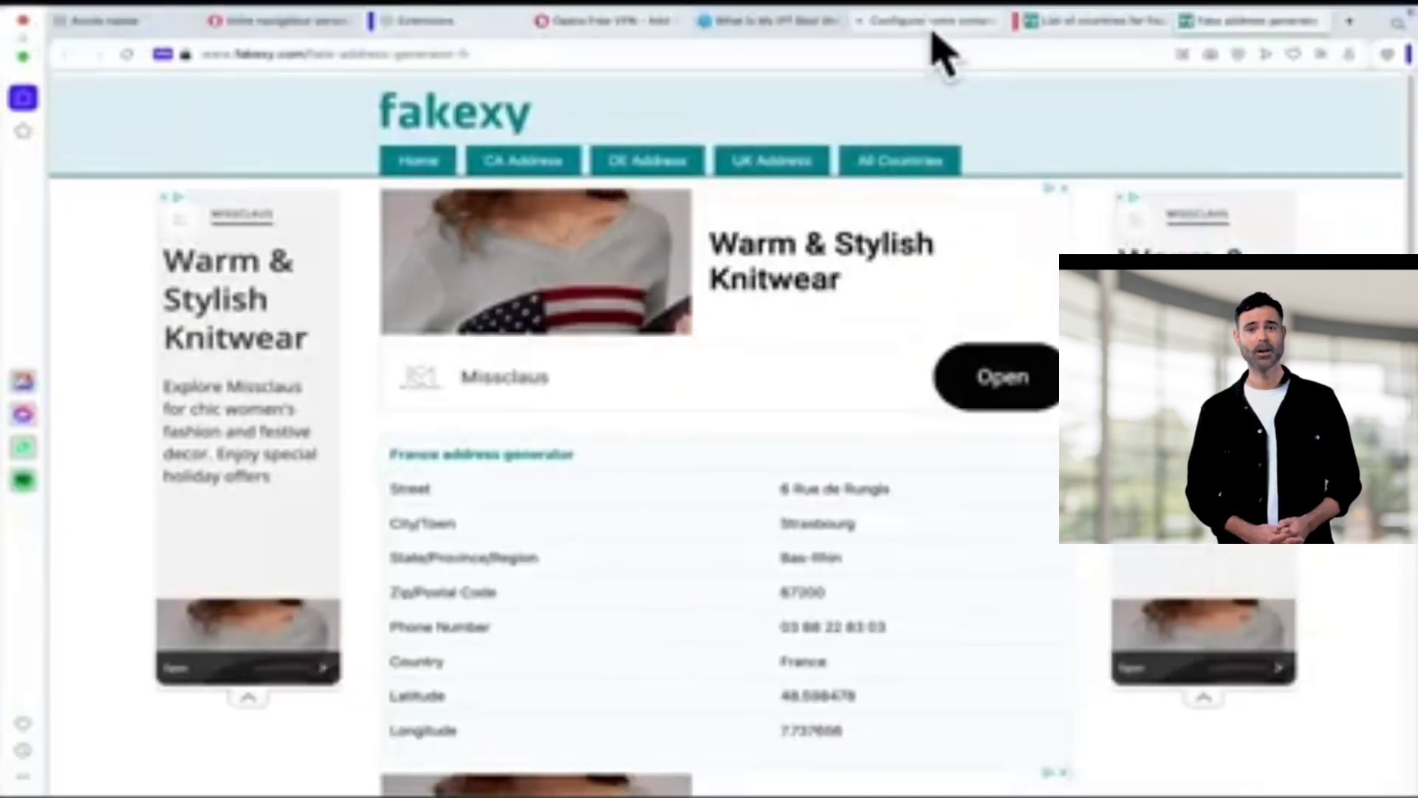
left_click(924, 22)
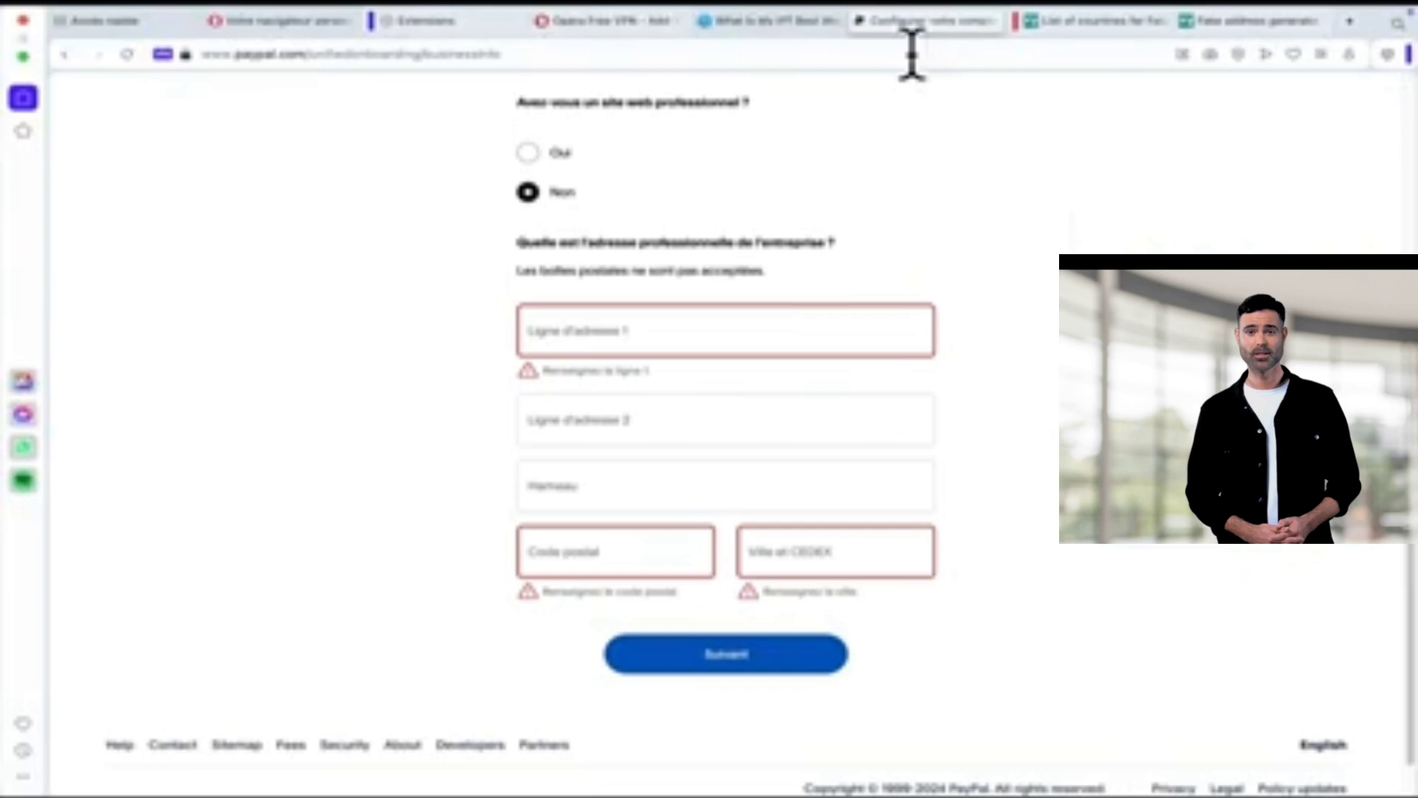
Step: Enter '6 rue de la' and accept the suggestion autofilling 67200 Strasbourg, then continue
left_click(682, 336)
type("6 ru")
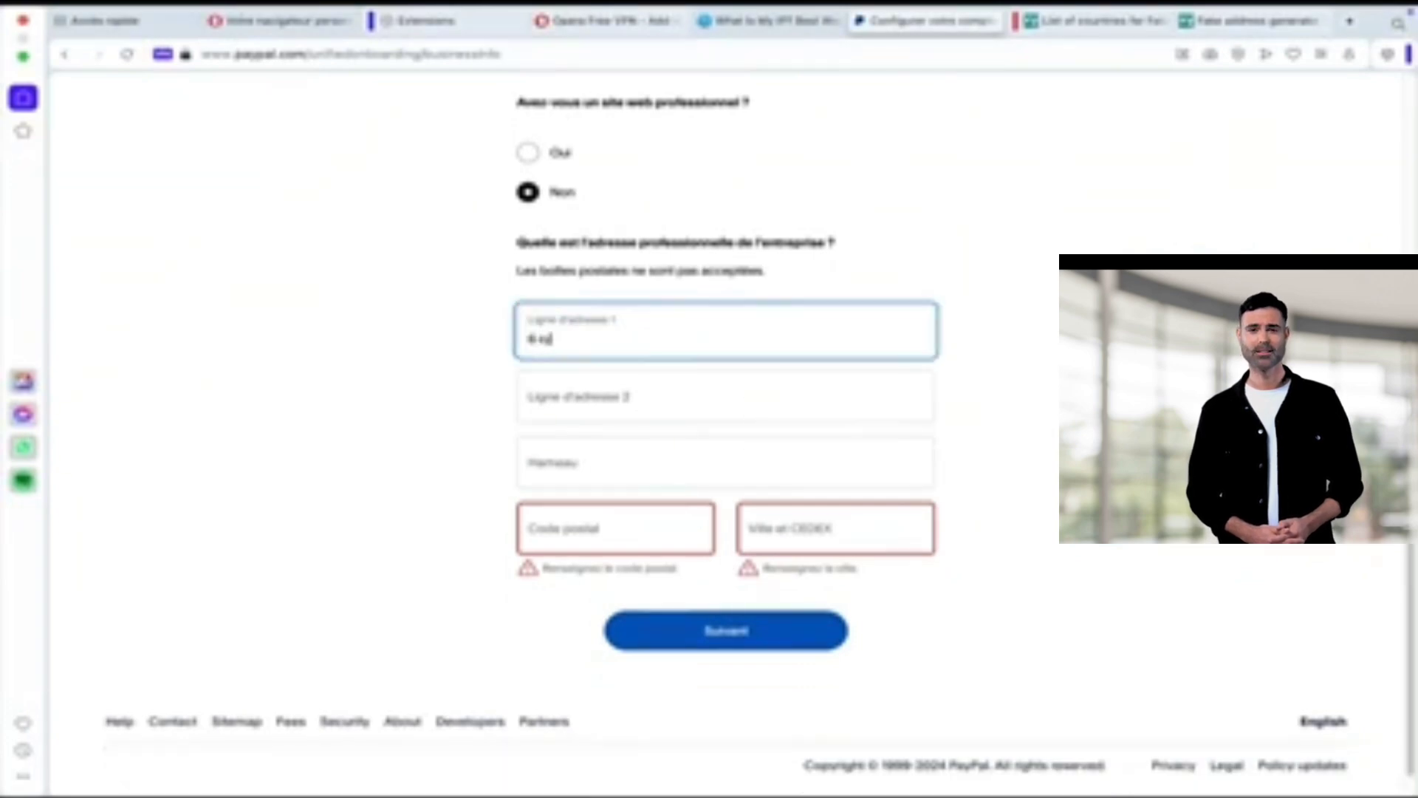
type("e de")
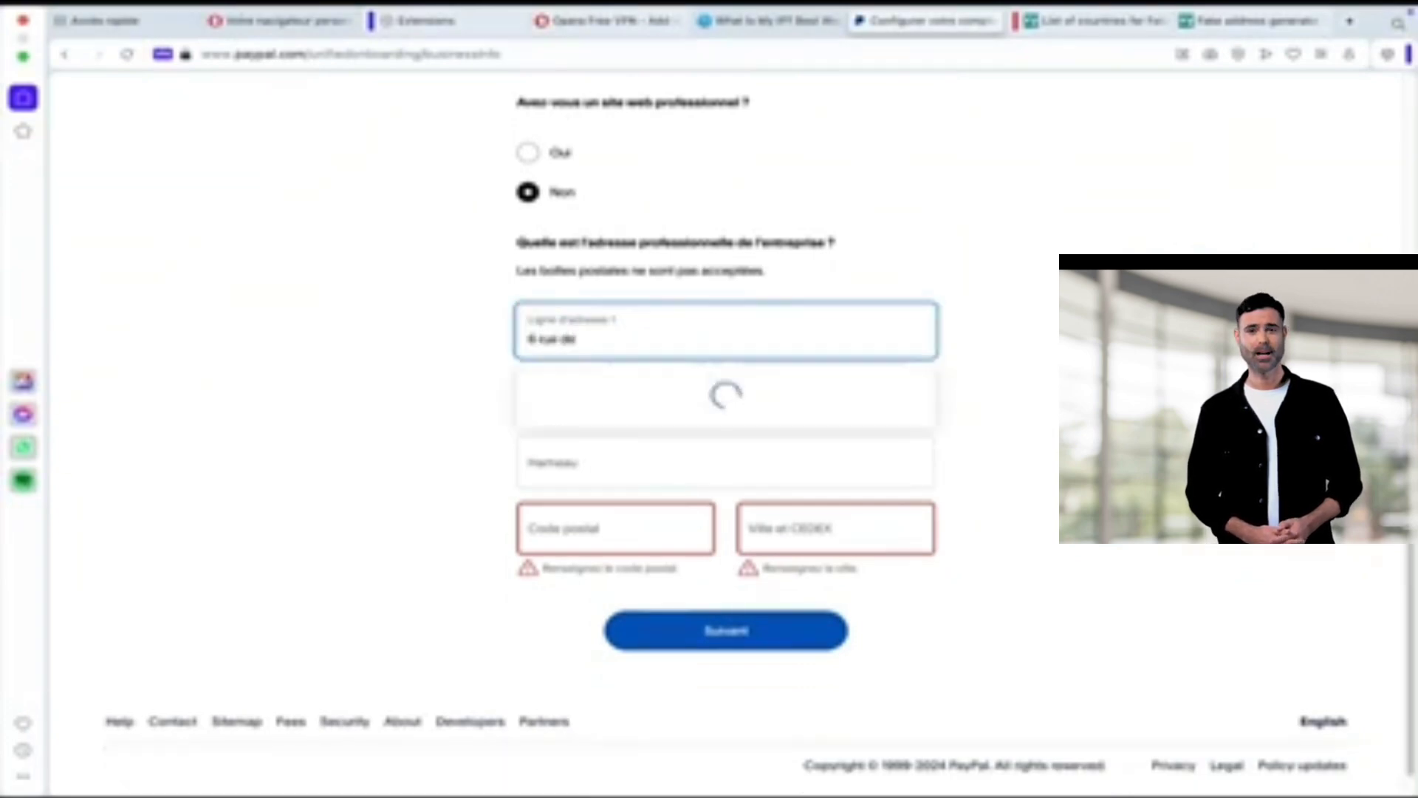
type(" la")
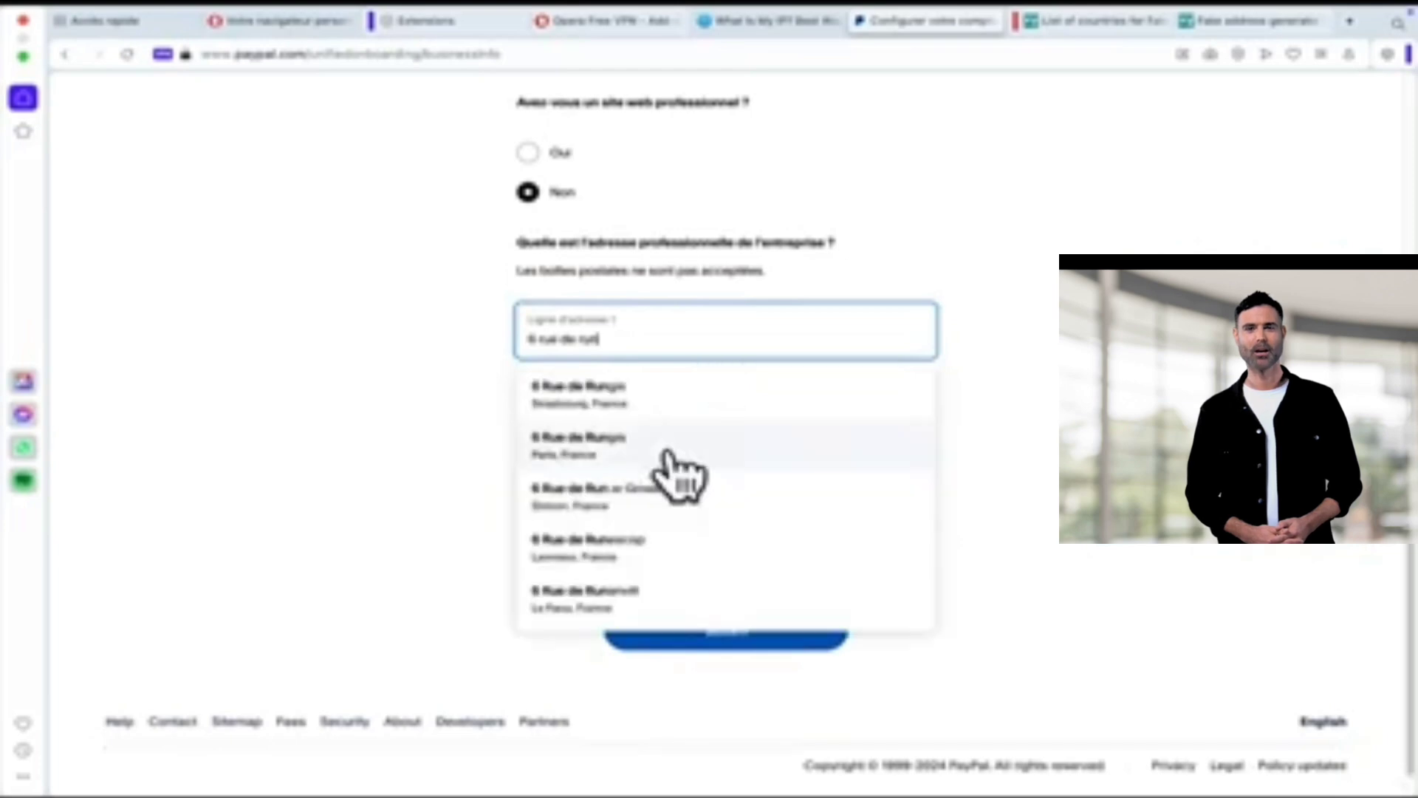
left_click(669, 405)
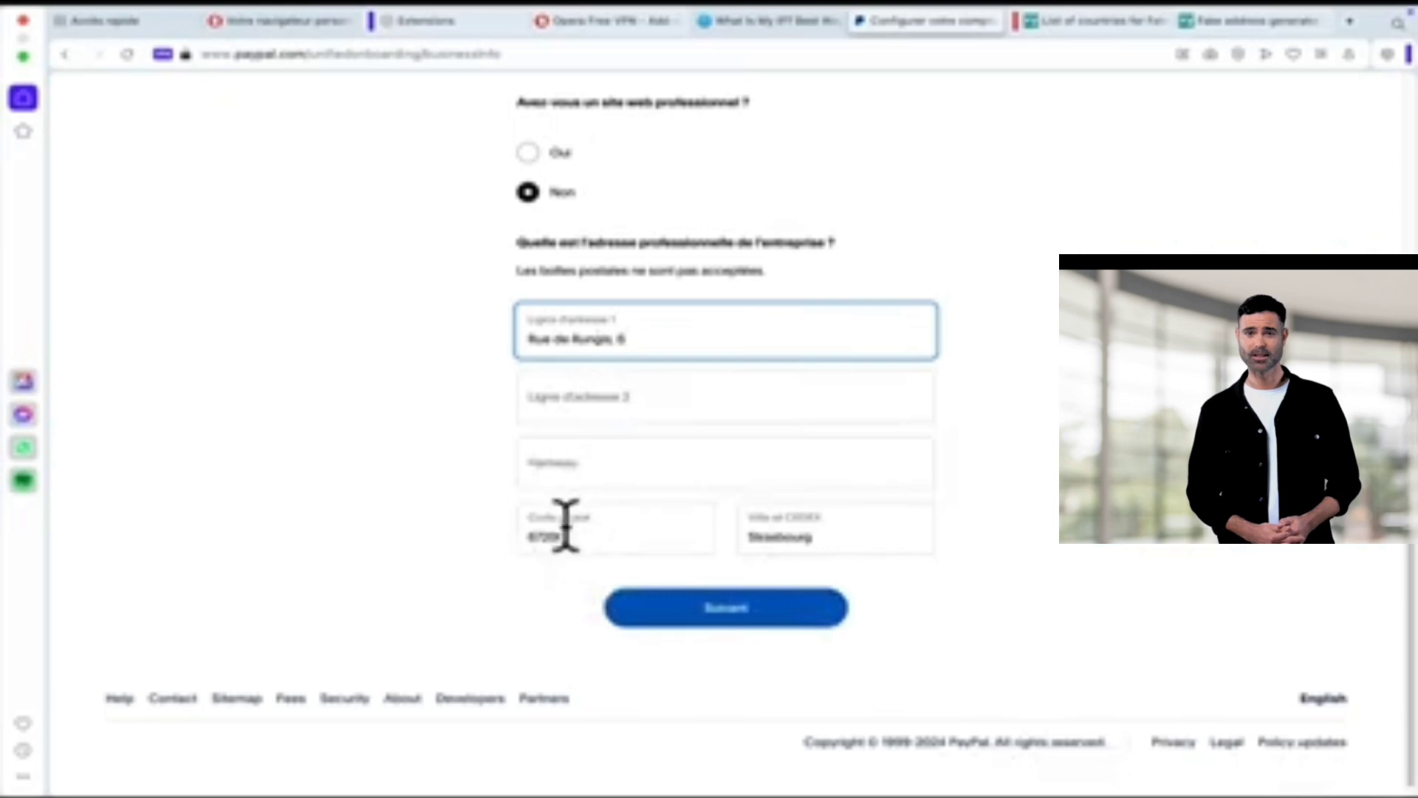
left_click(770, 609)
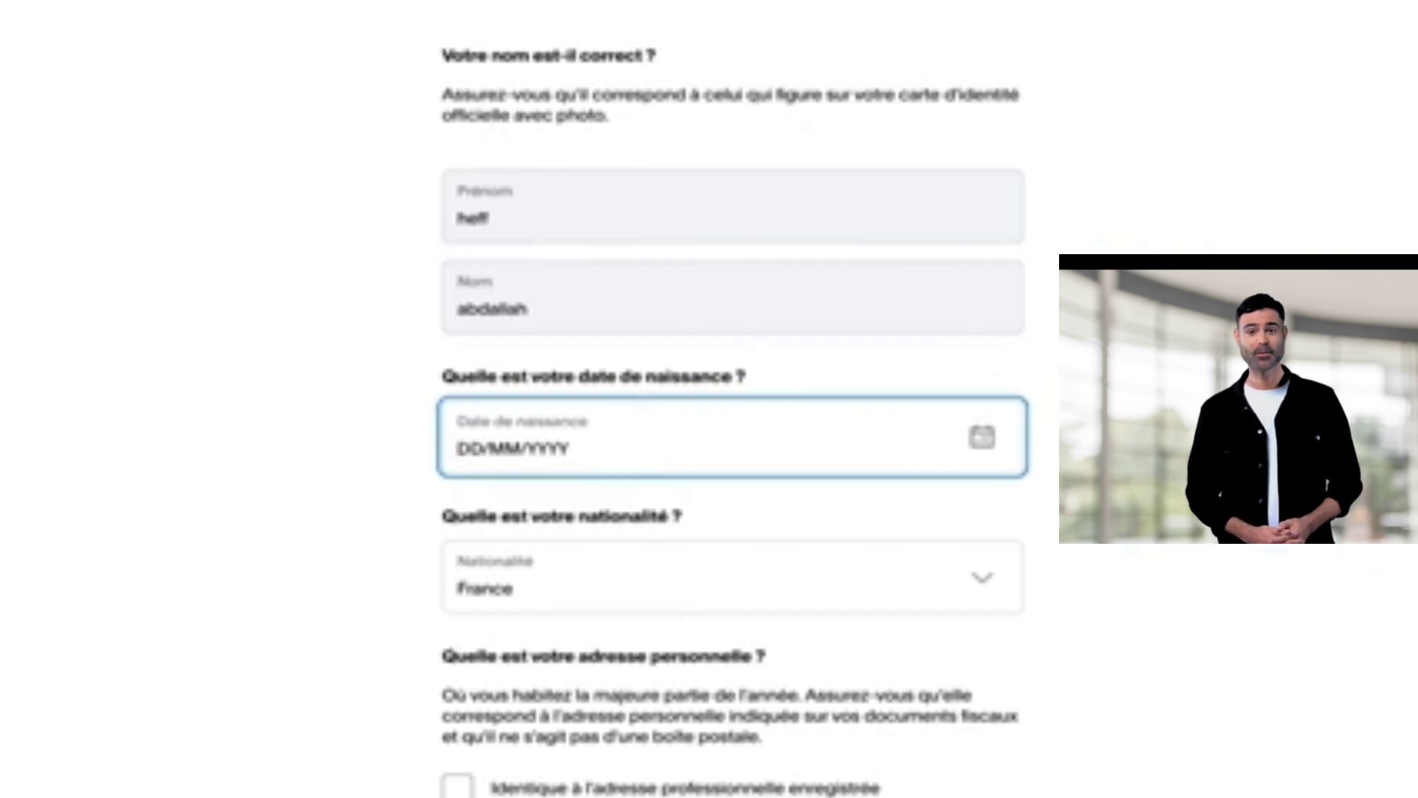
Step: Enter birth date 0101, reuse the business address as home address, and submit personal details
type("0101")
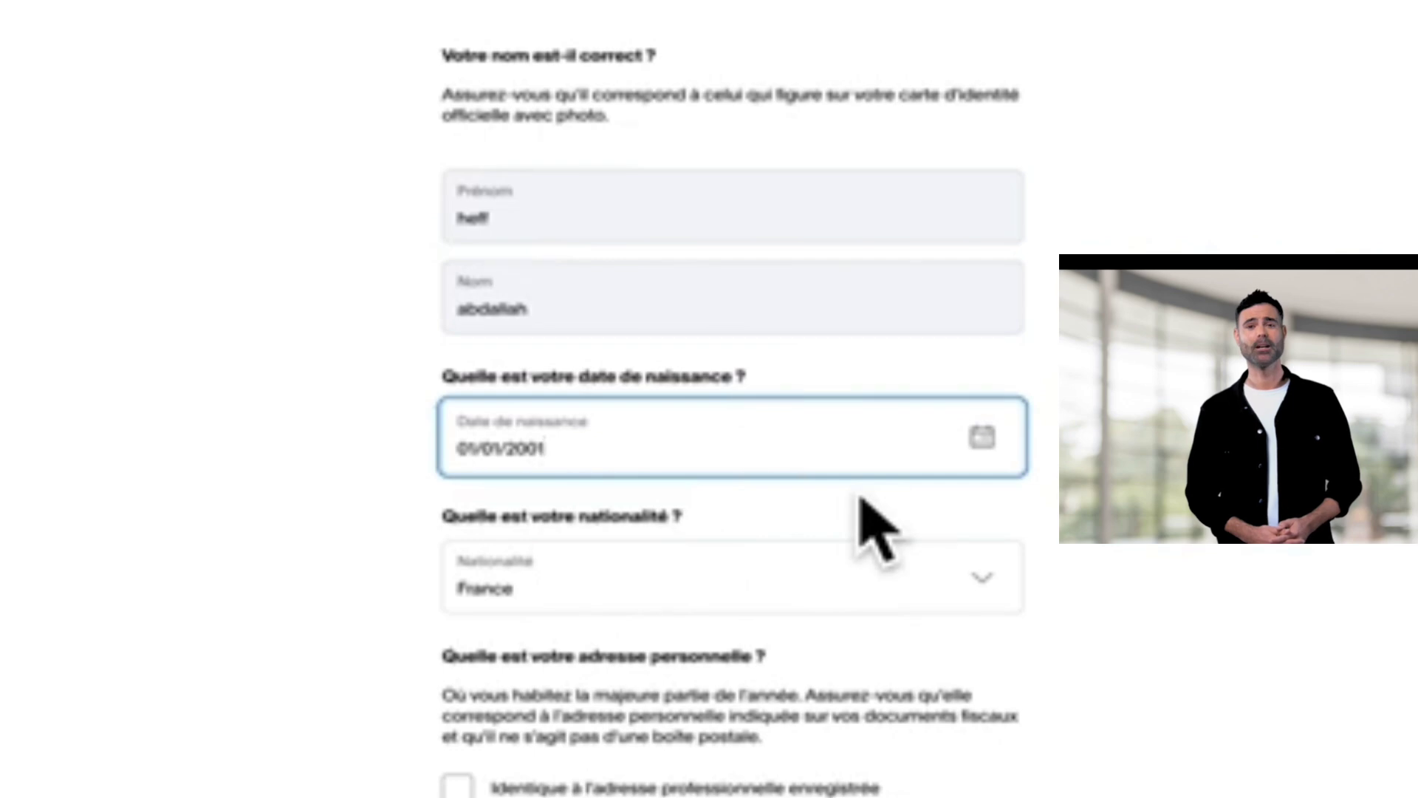
scroll(798, 507, "down", 2)
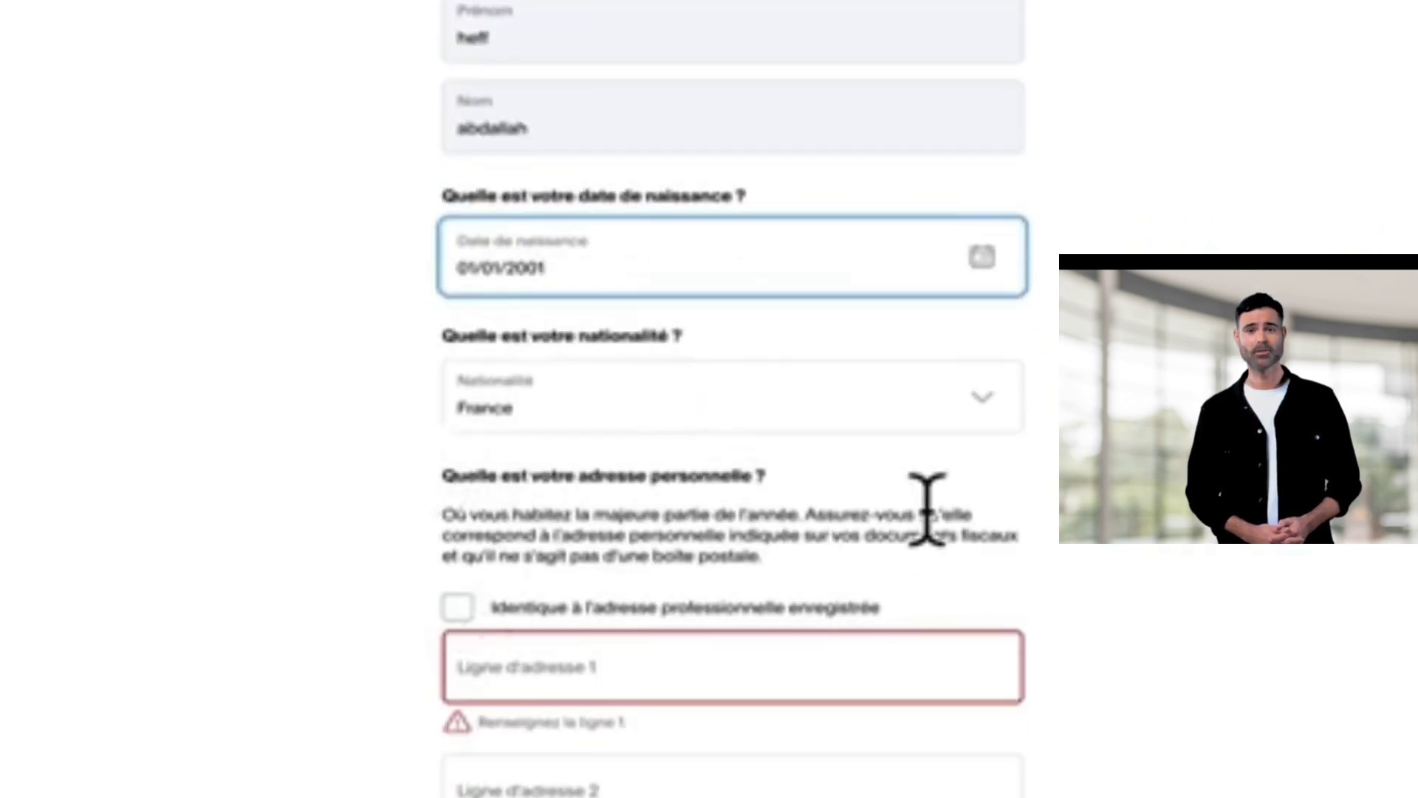
left_click(461, 610)
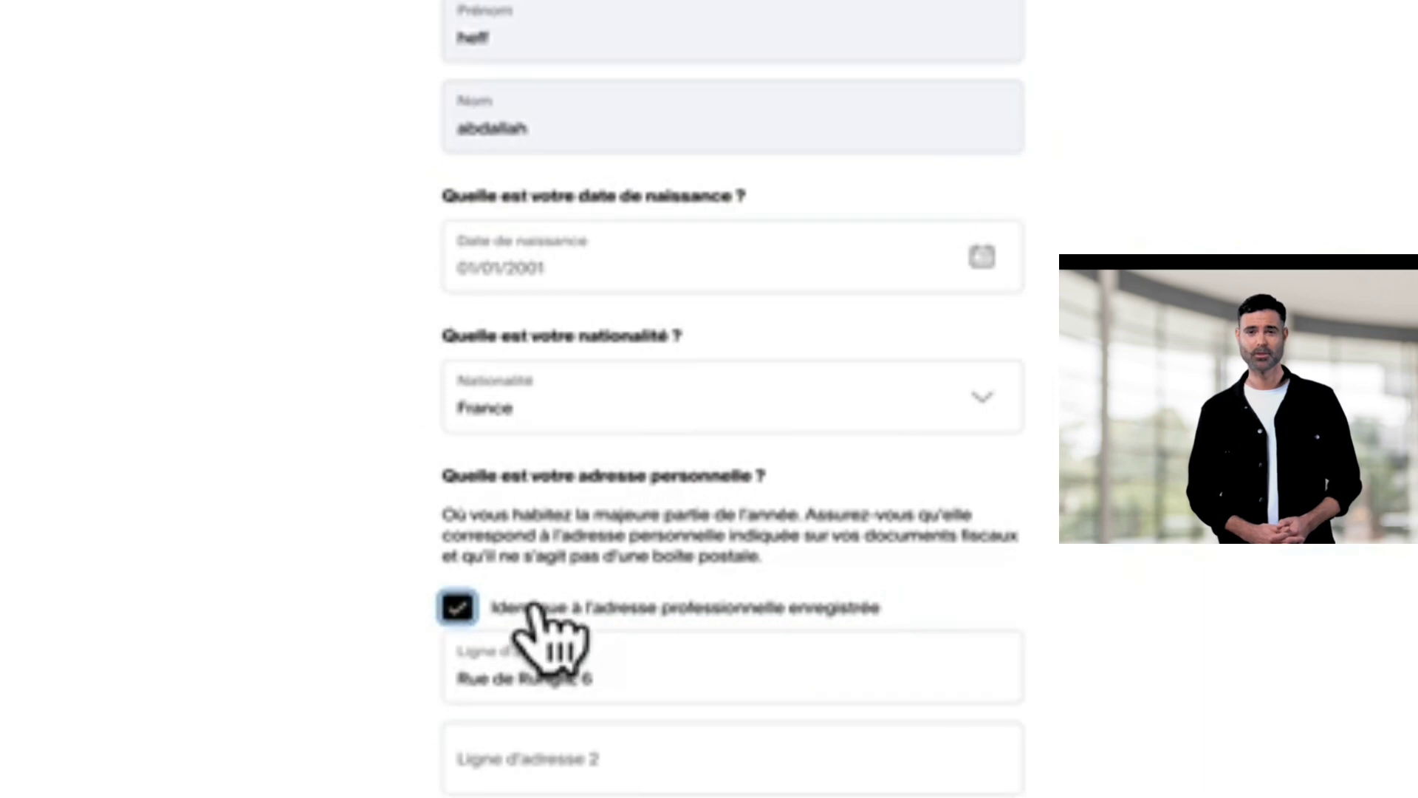
scroll(1248, 663, "down", 4)
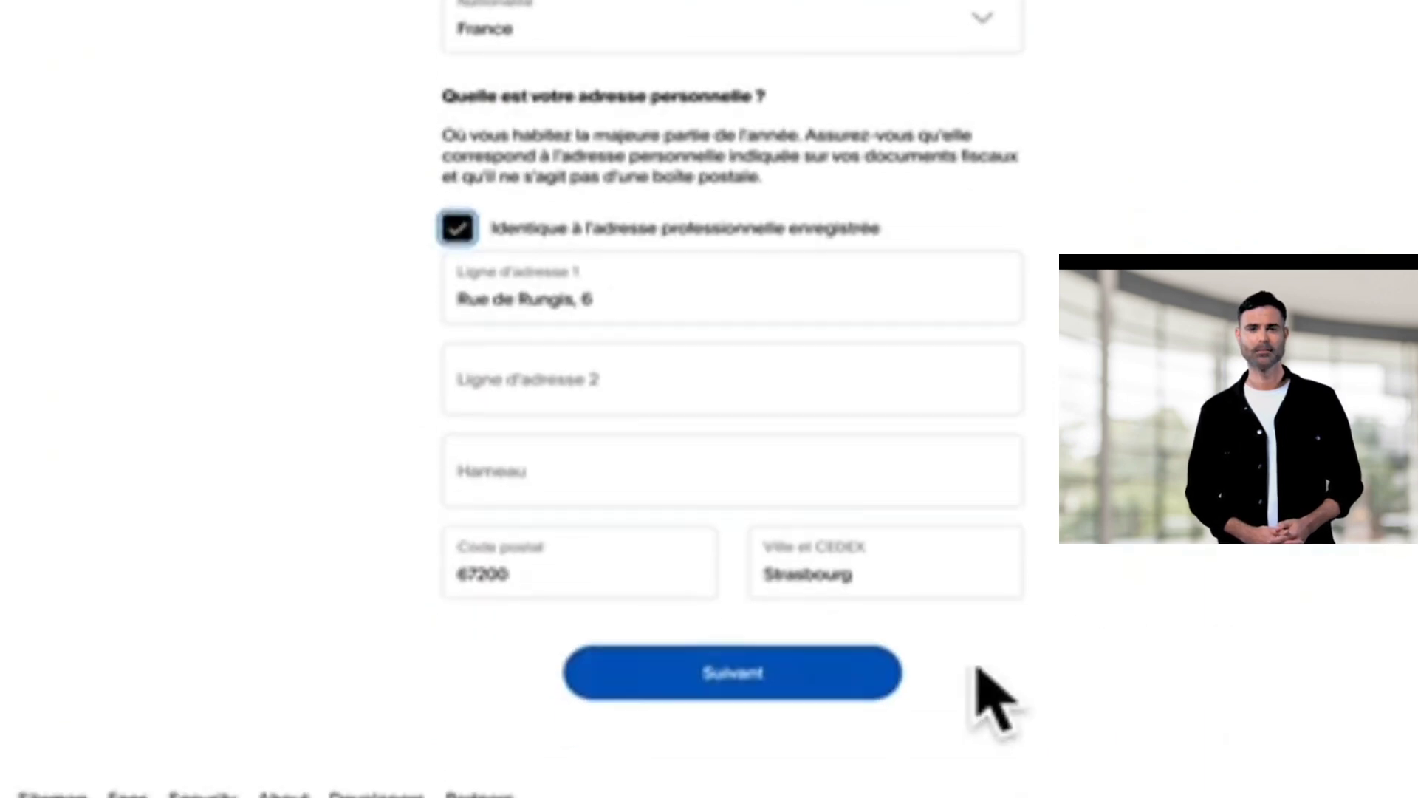
left_click(861, 688)
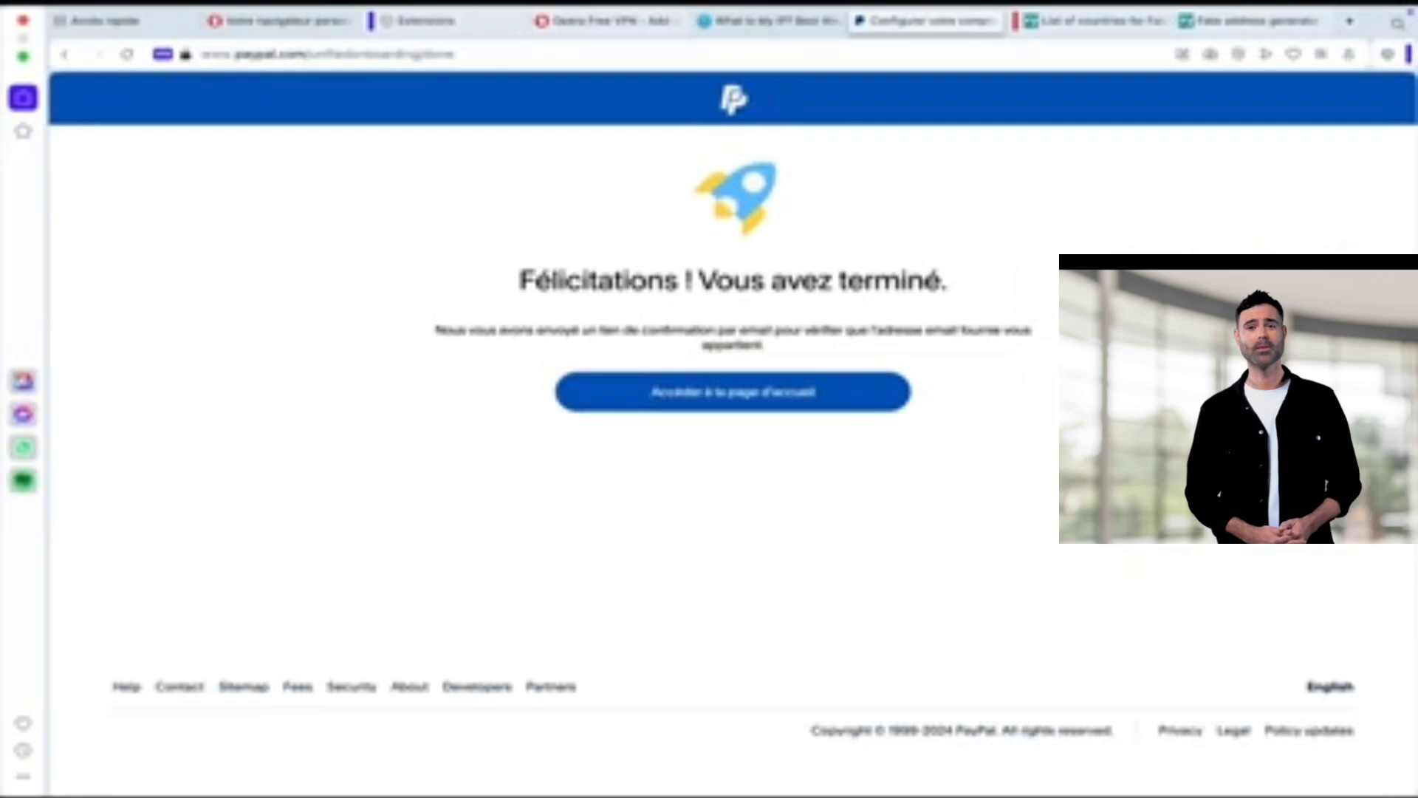
Step: From the PayPal dashboard, start email confirmation and open PayPal's confirmation message in Gmail
left_click(858, 406)
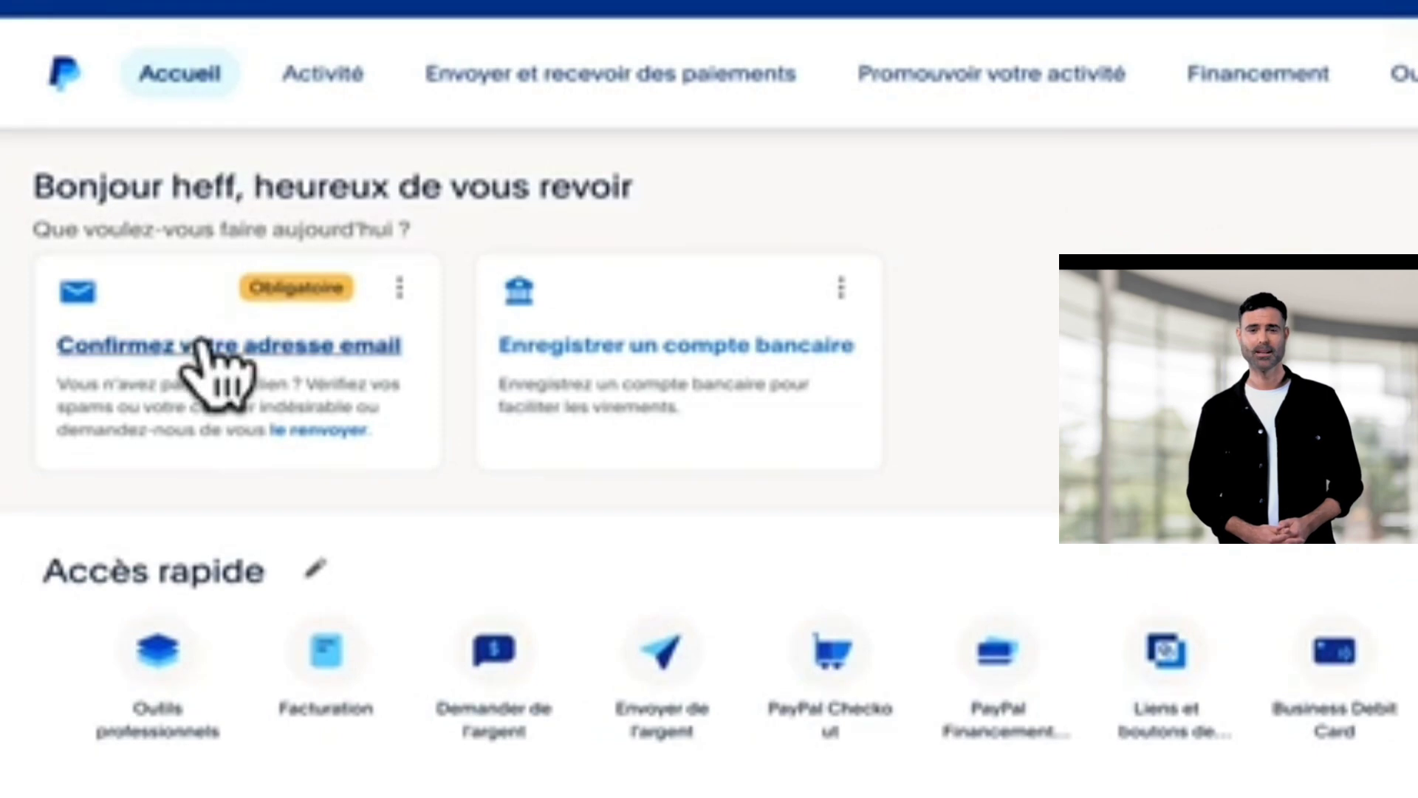
left_click(221, 361)
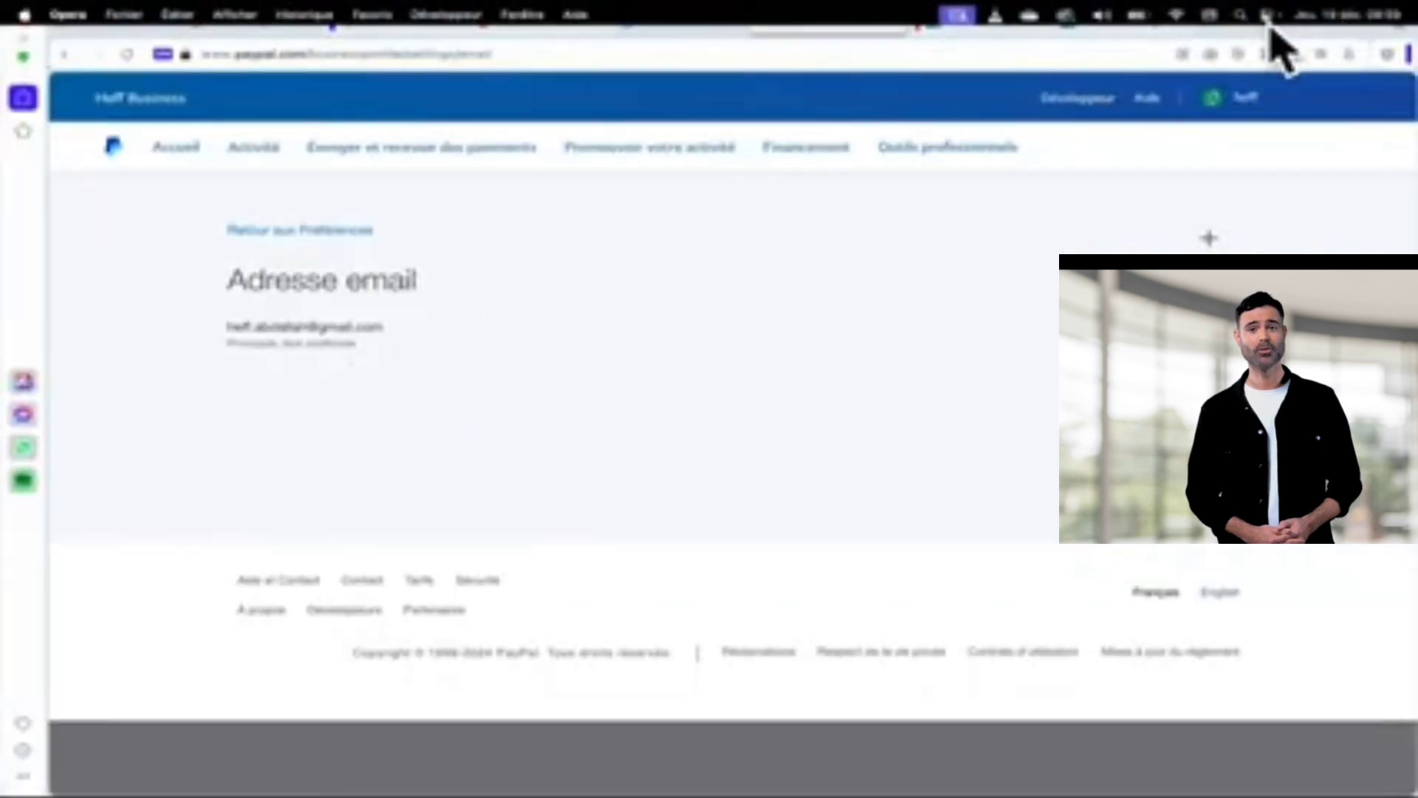
left_click(1263, 21)
left_click(842, 485)
scroll(1107, 550, "down", 2)
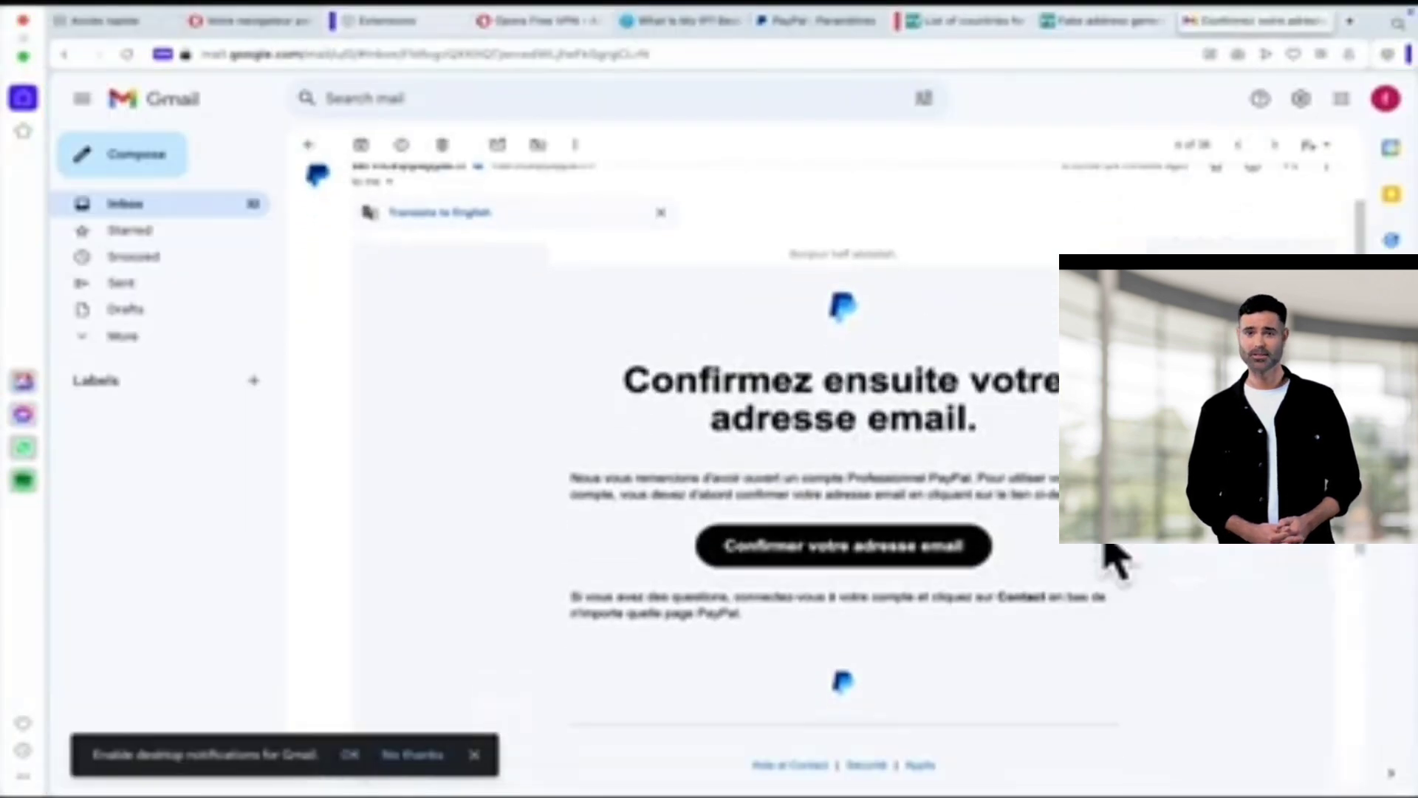
scroll(1111, 559, "up", 1)
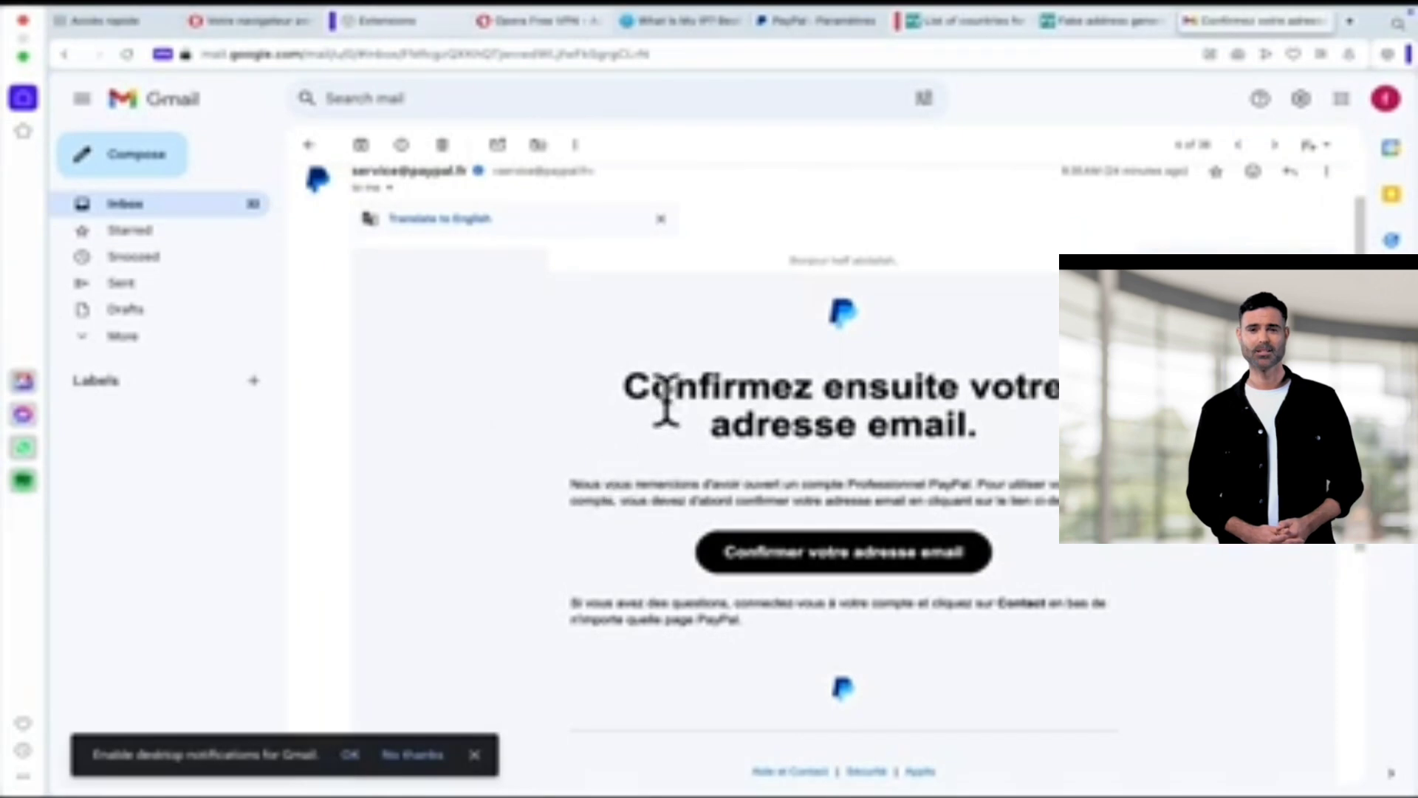
Step: Confirm the email from the message link, entering the account password, and continue to the dashboard
left_click(941, 577)
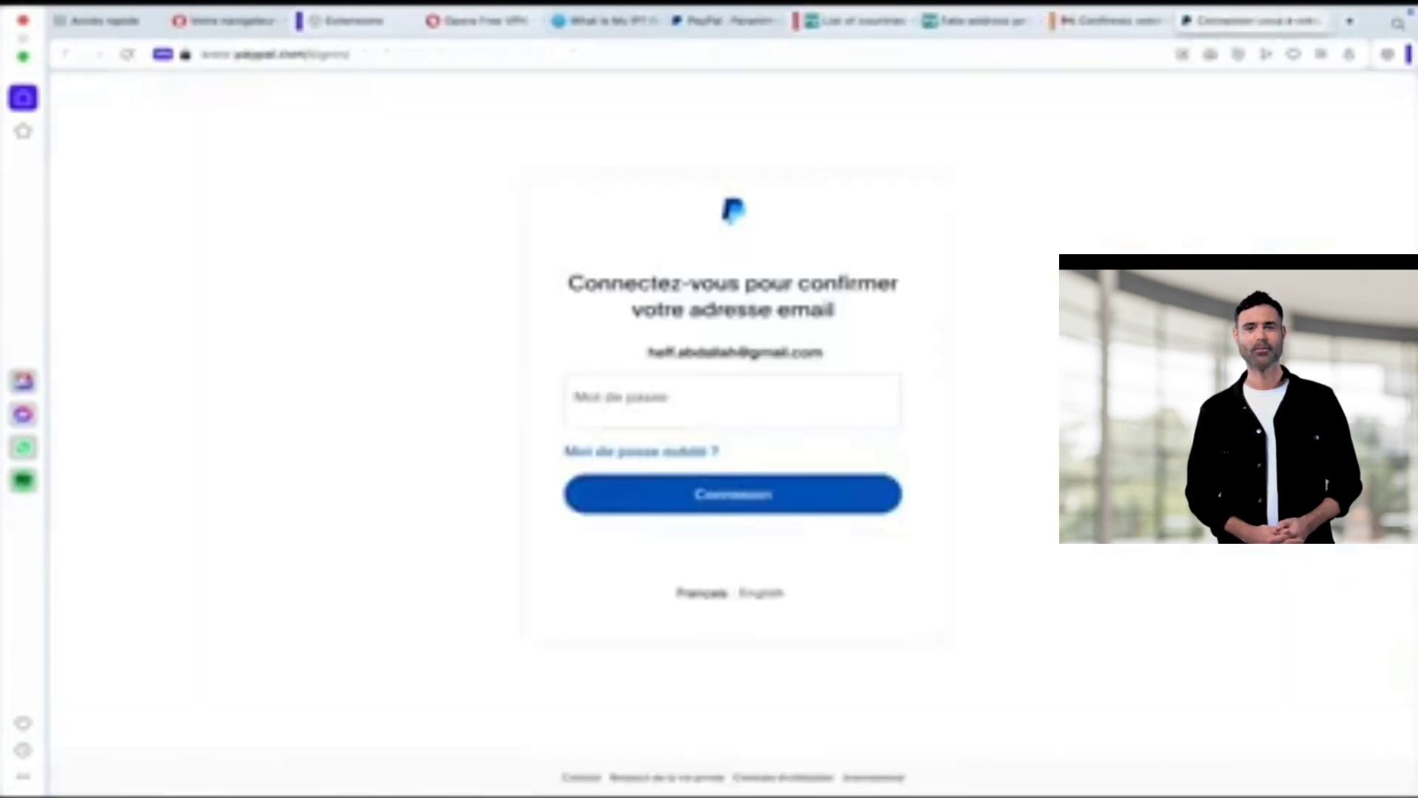
left_click(818, 398)
type("••")
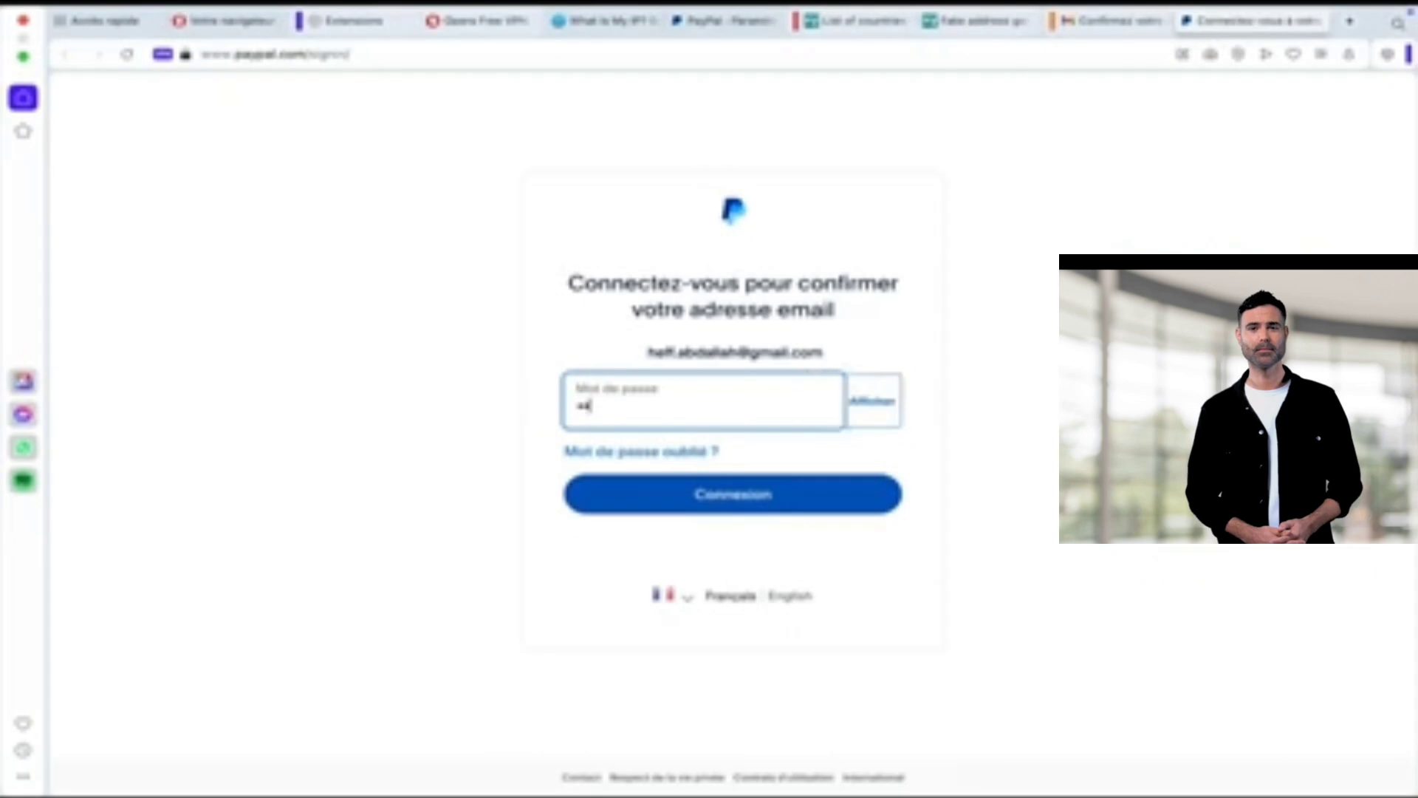
key("Return")
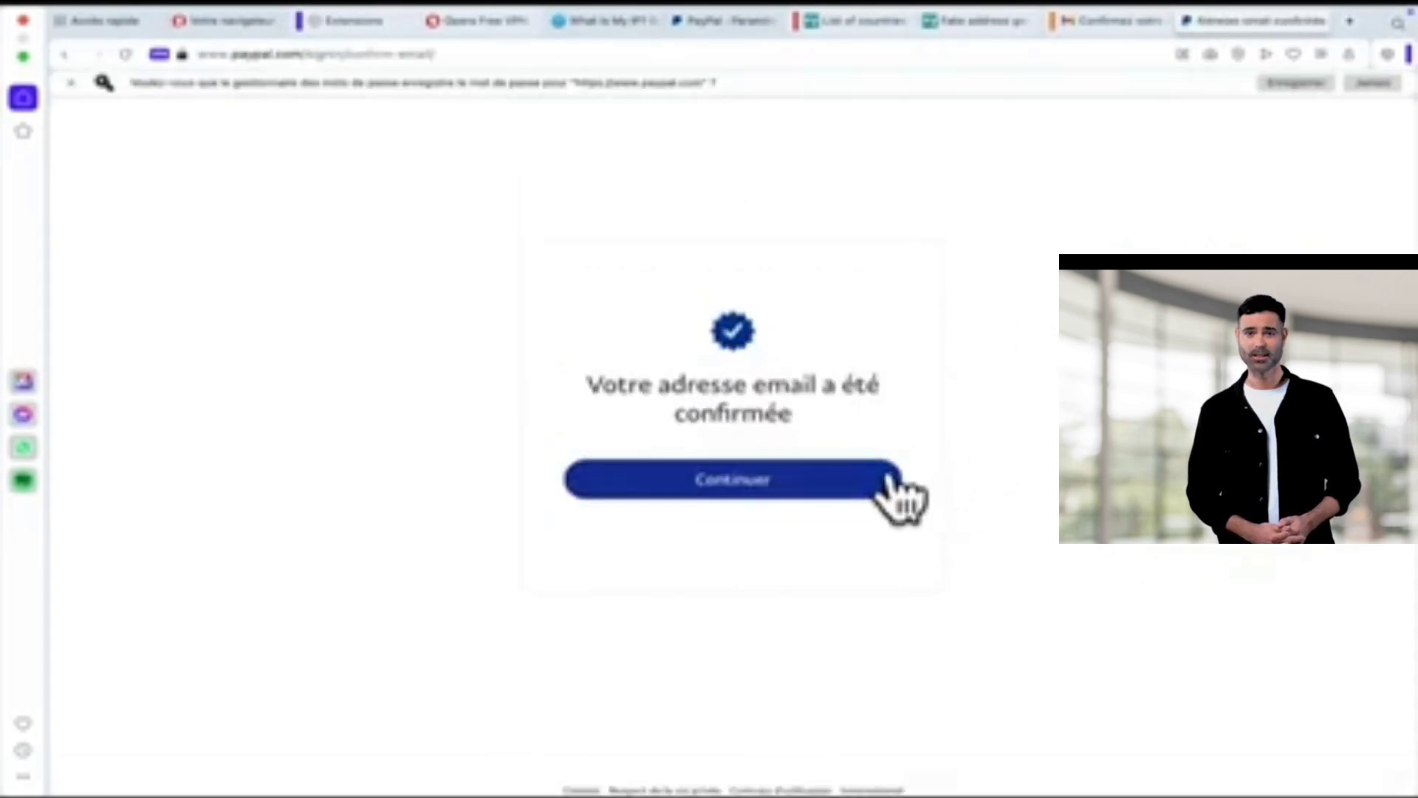
left_click(860, 481)
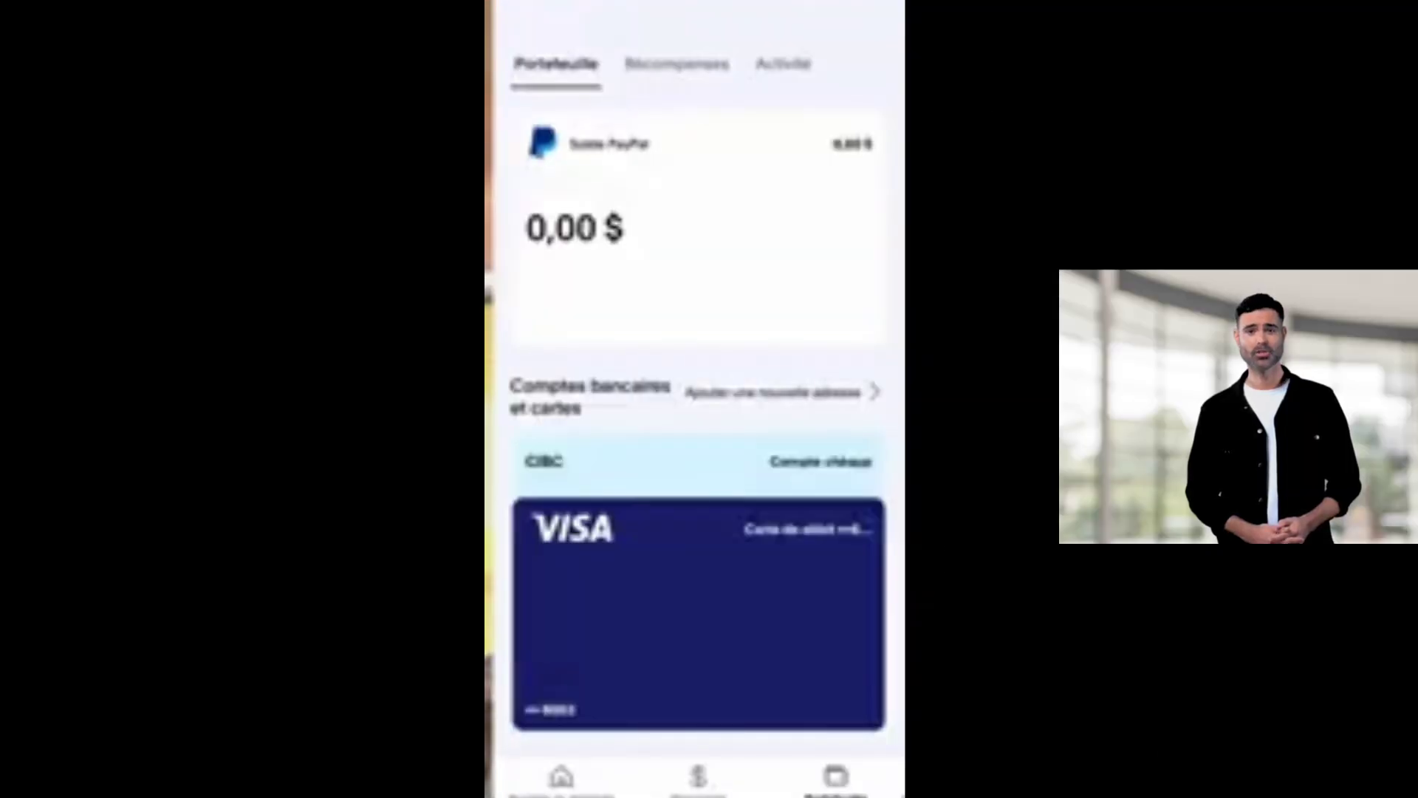
Step: Send 2 CAD to the business account's email as a goods-and-services payment received in EUR
left_click(698, 777)
left_click(687, 159)
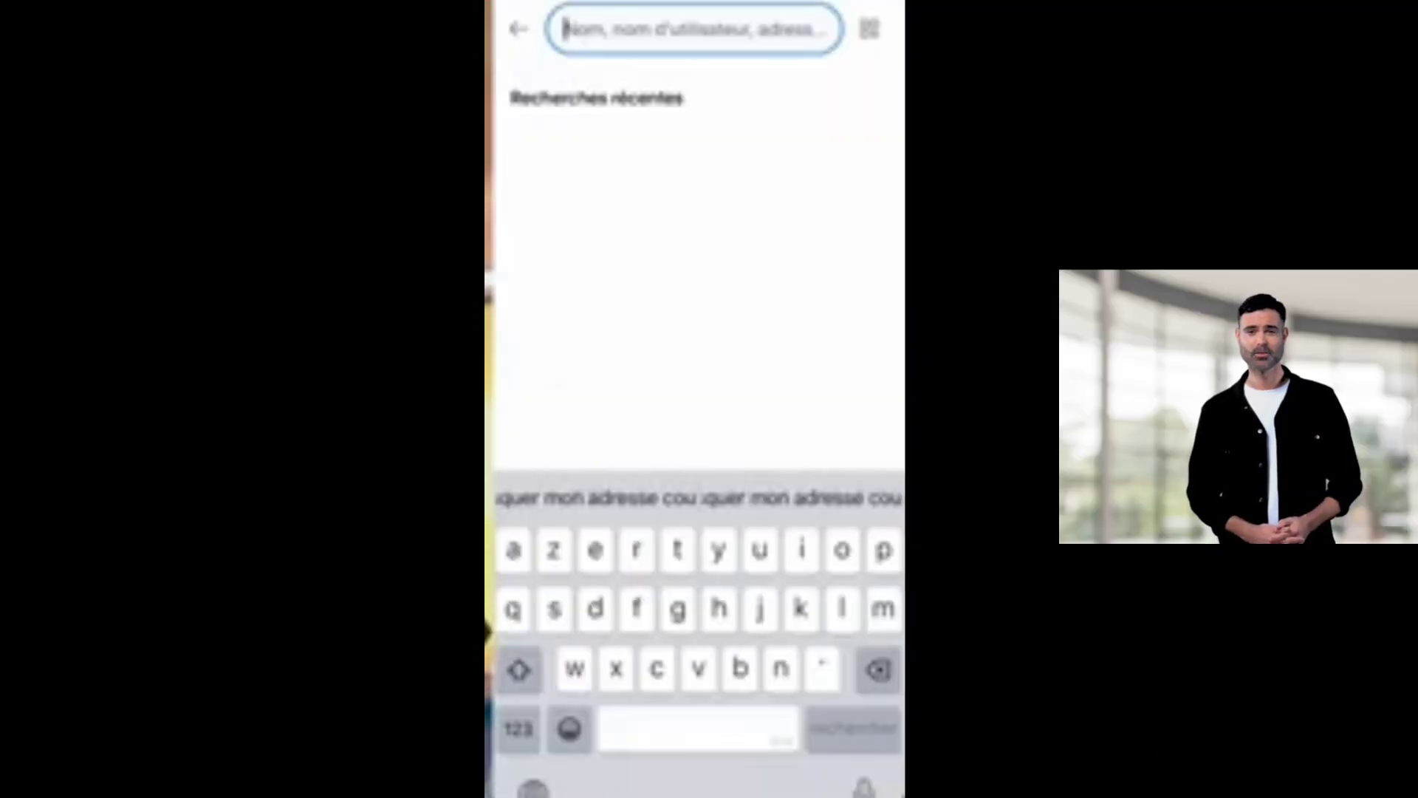
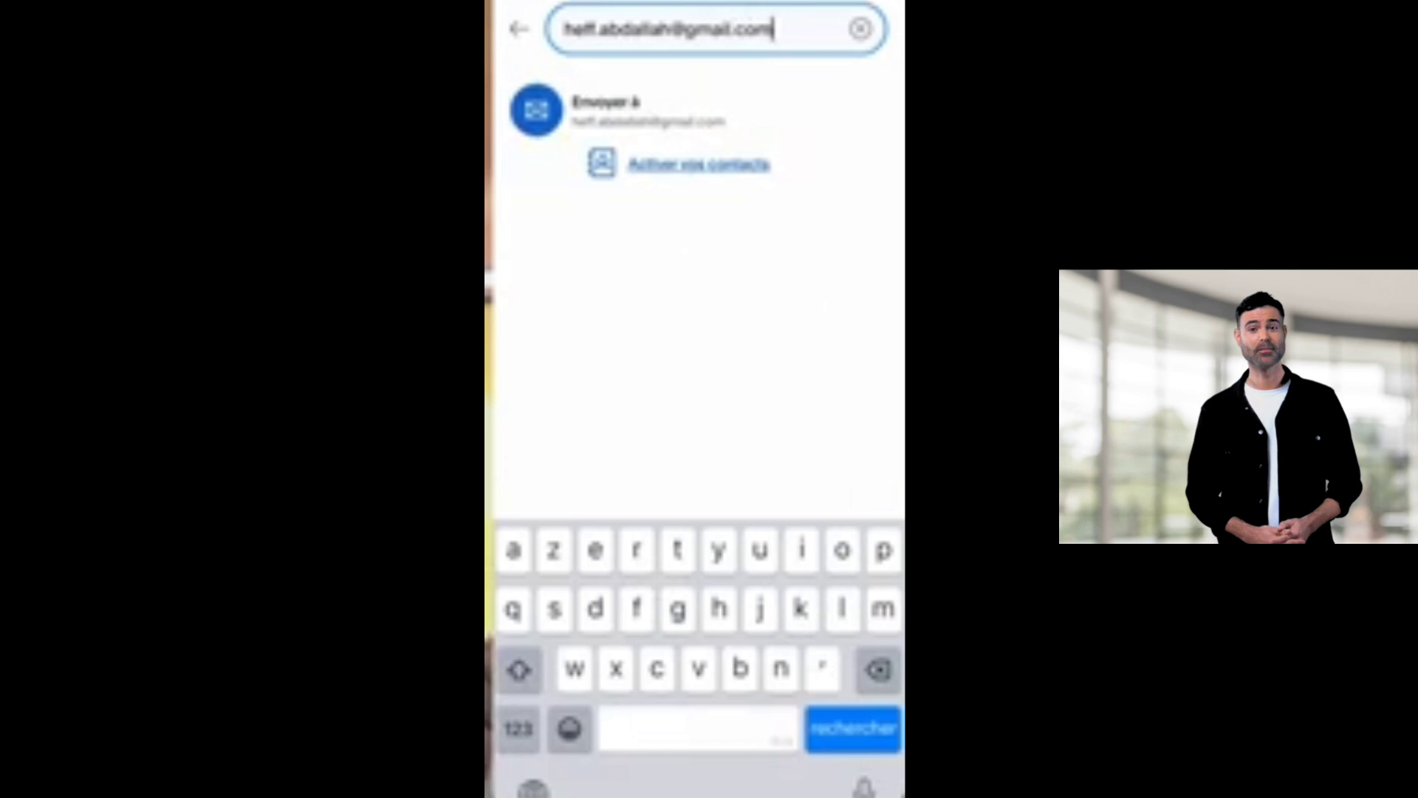
left_click(647, 111)
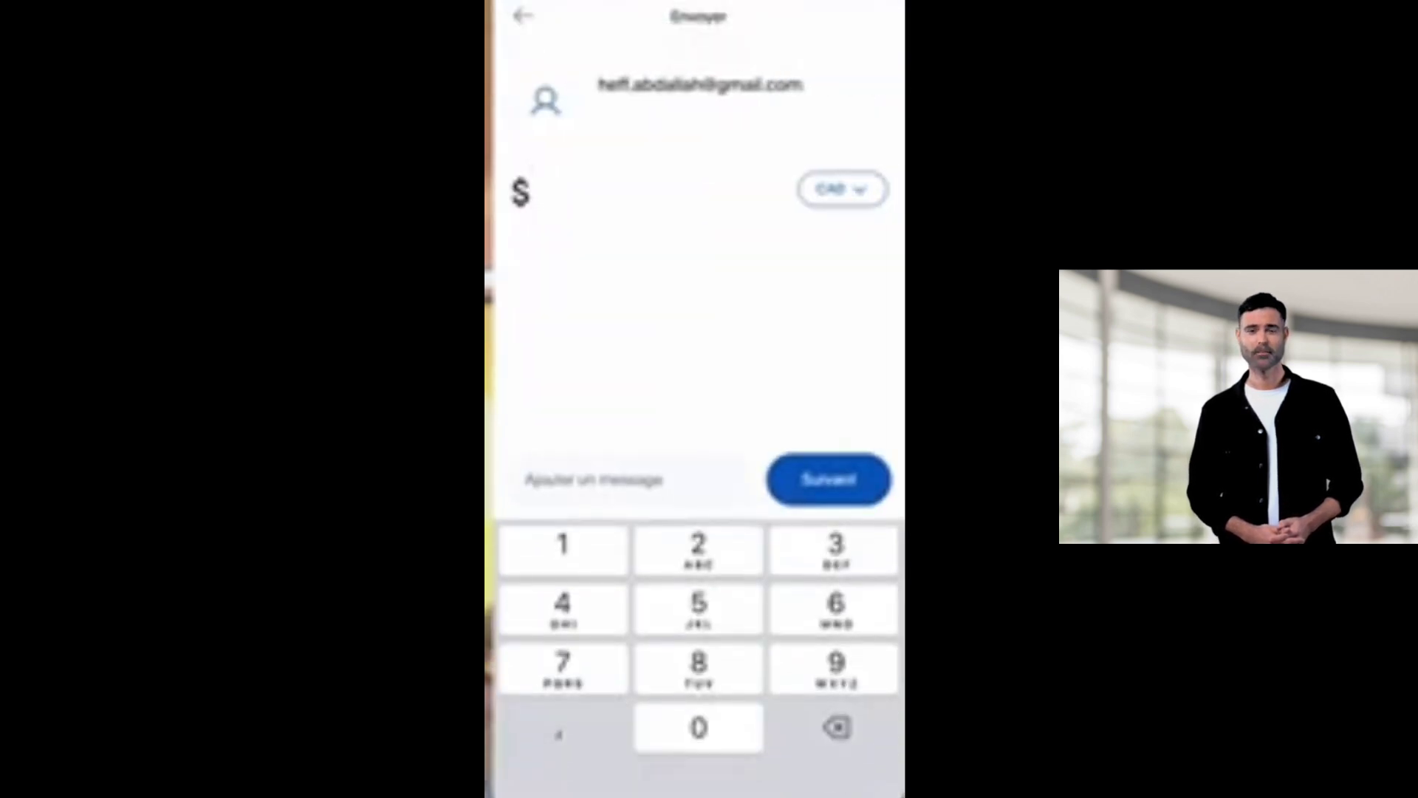
type("2")
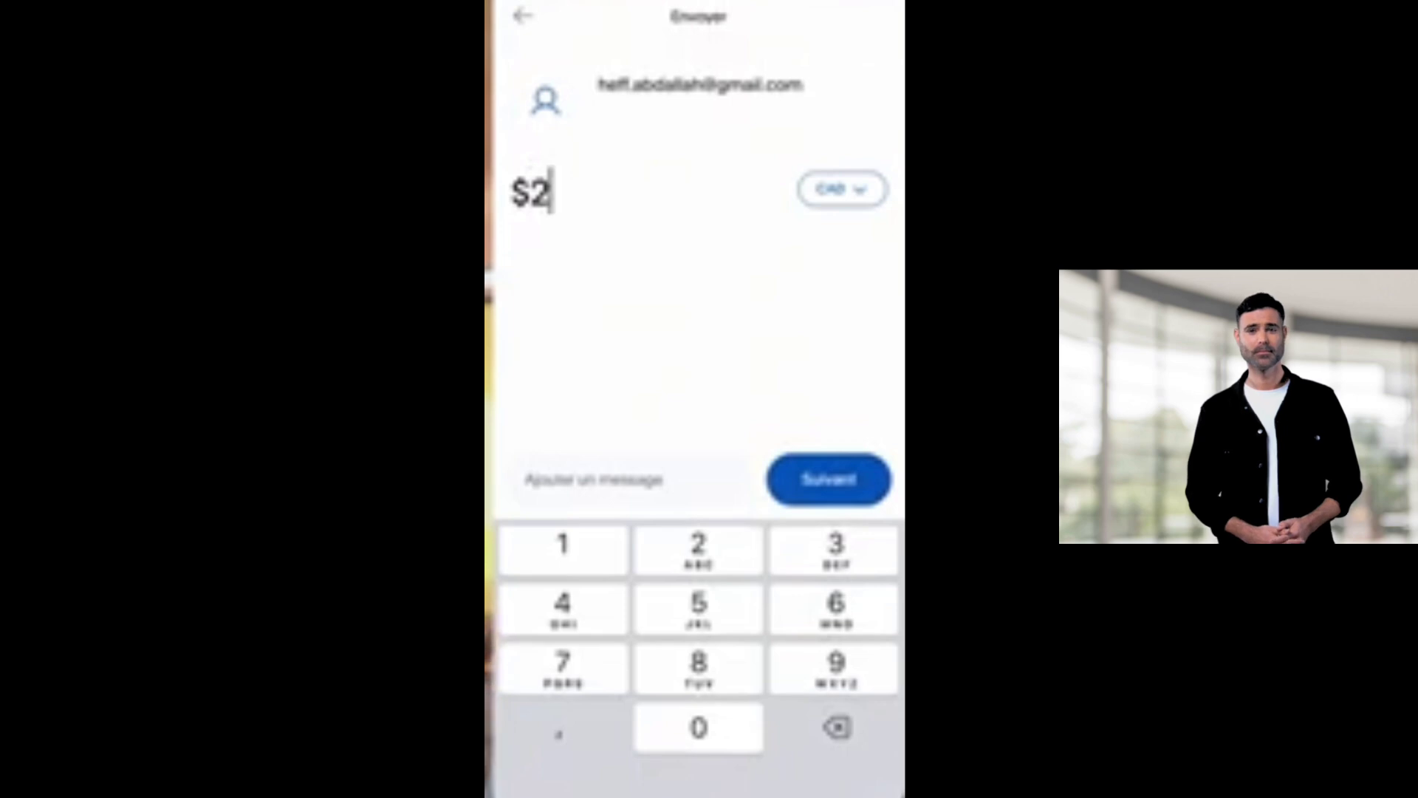
left_click(842, 189)
left_click(579, 348)
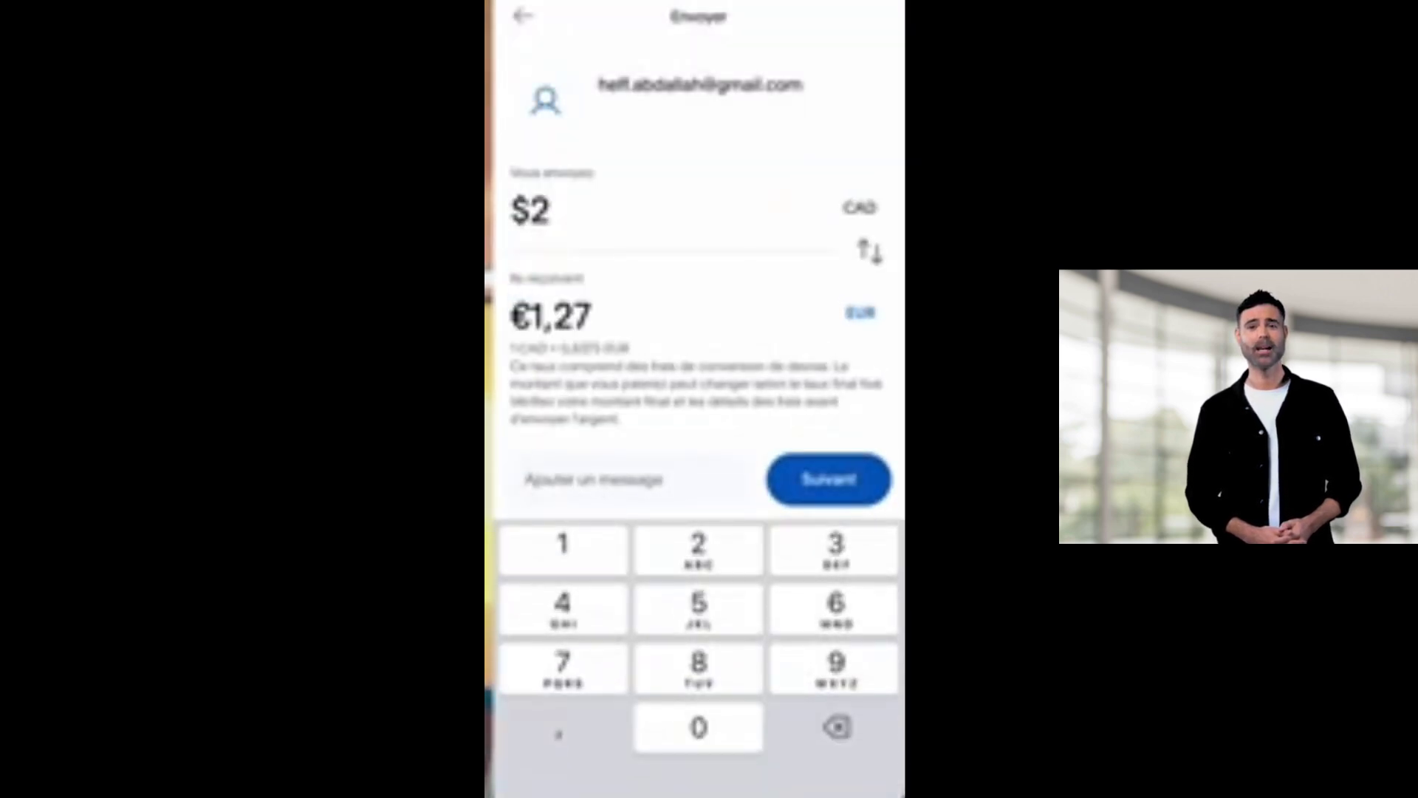
left_click(827, 479)
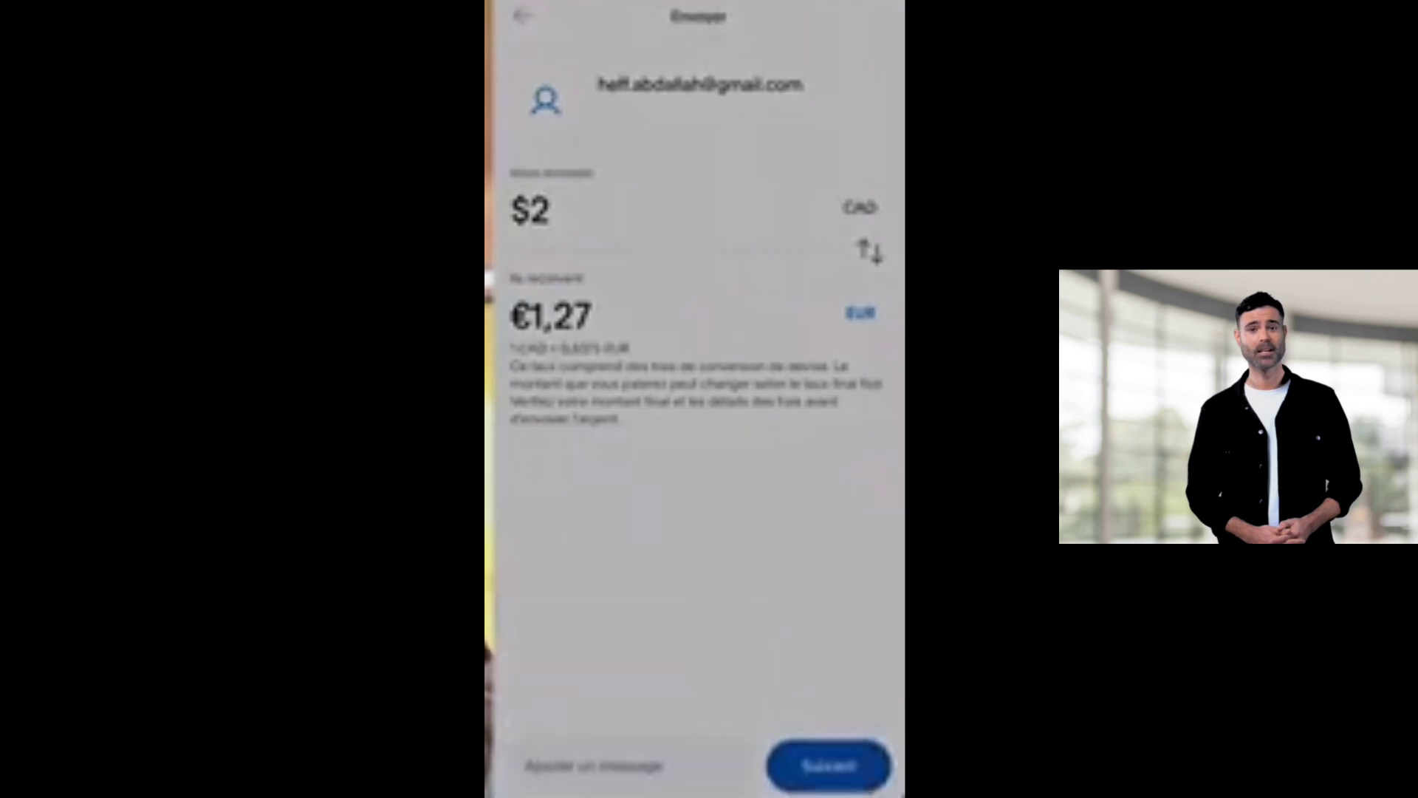
left_click(694, 562)
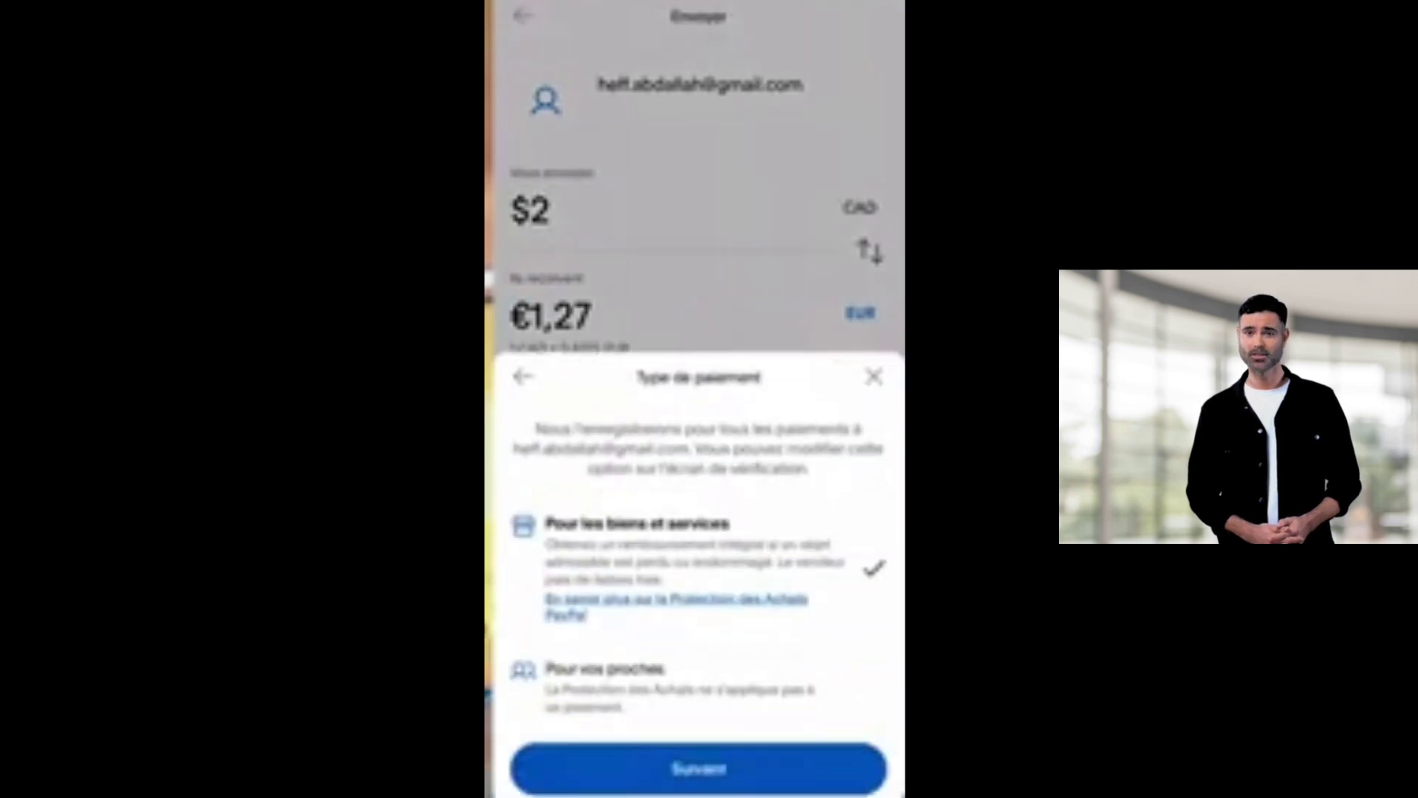
left_click(698, 768)
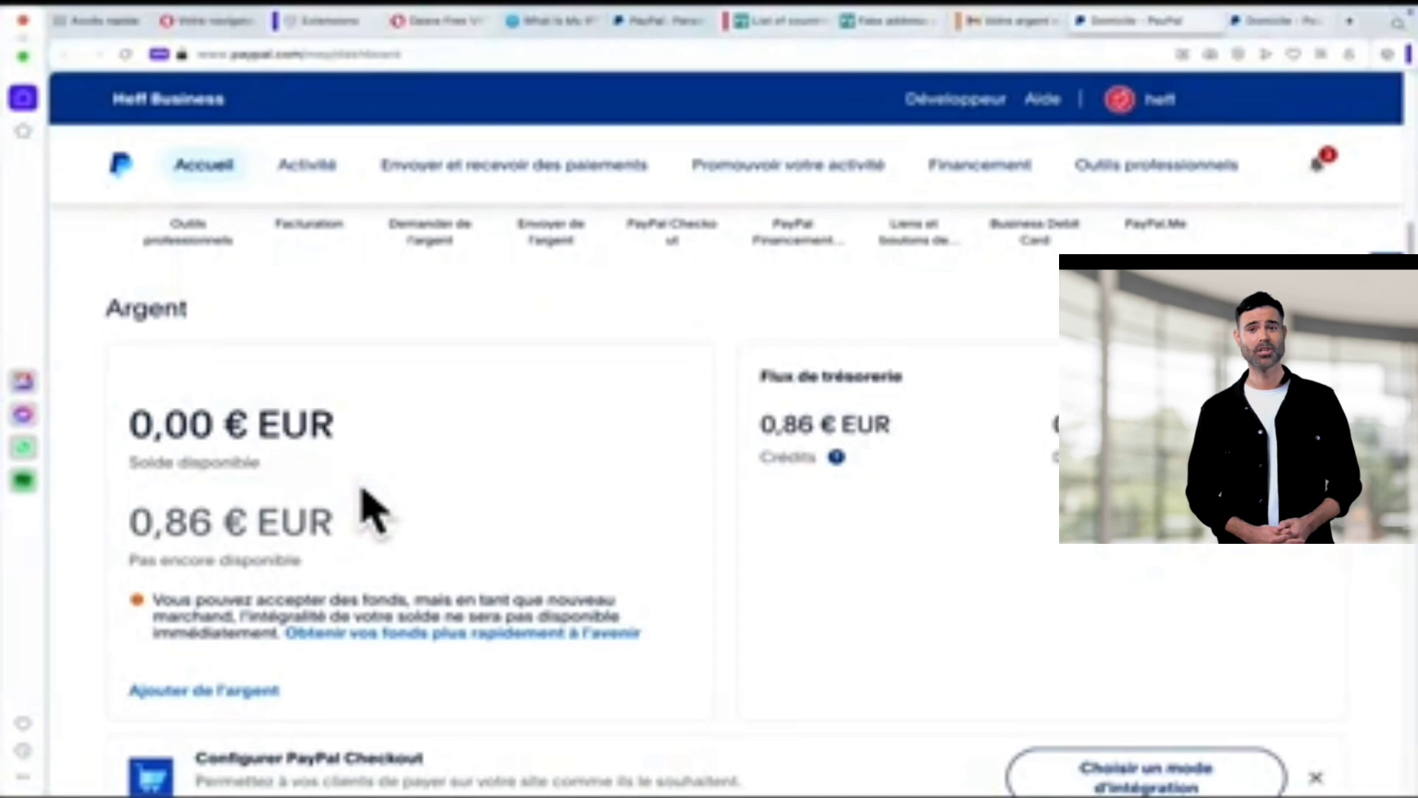
left_click_drag(334, 522, 126, 546)
left_click(477, 544)
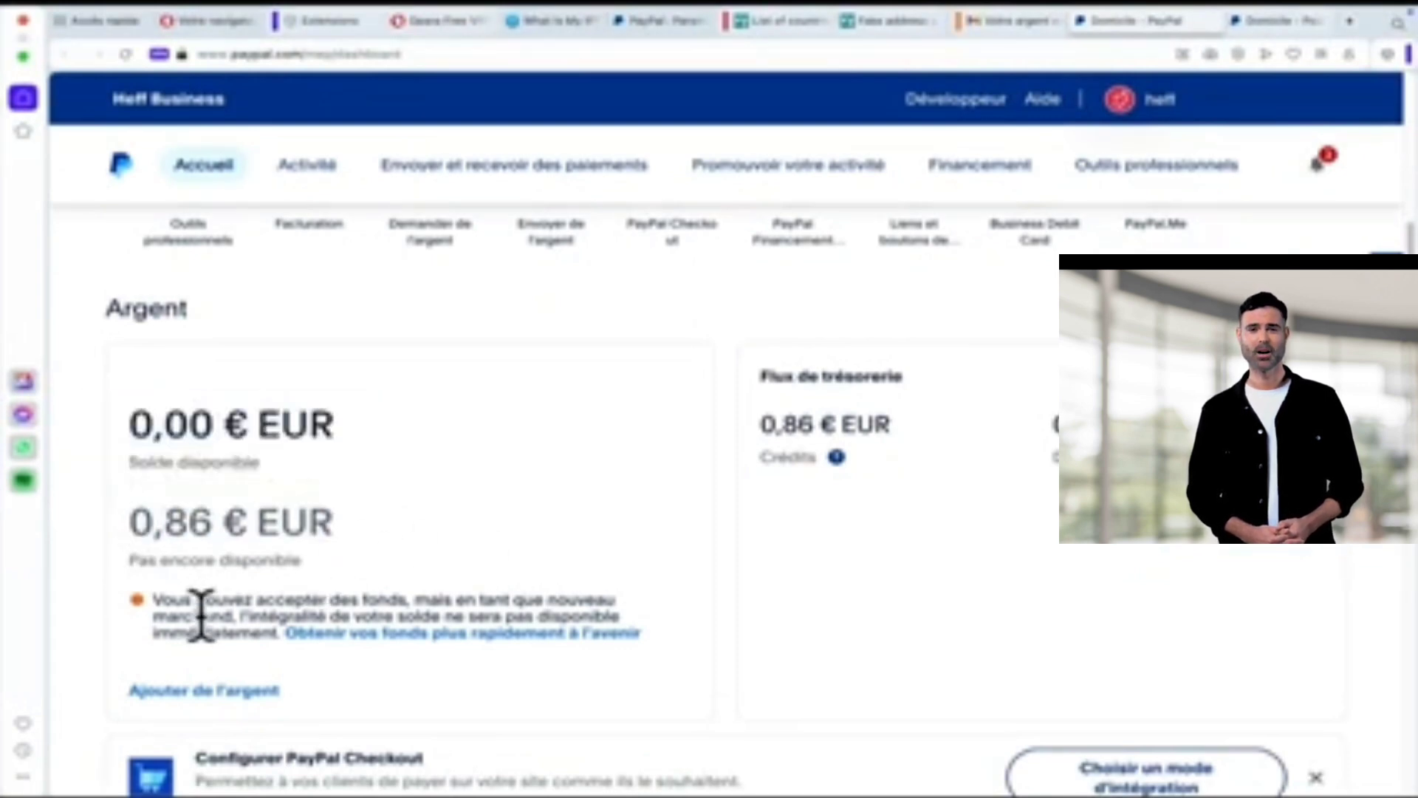
left_click_drag(170, 547, 365, 612)
left_click(1028, 653)
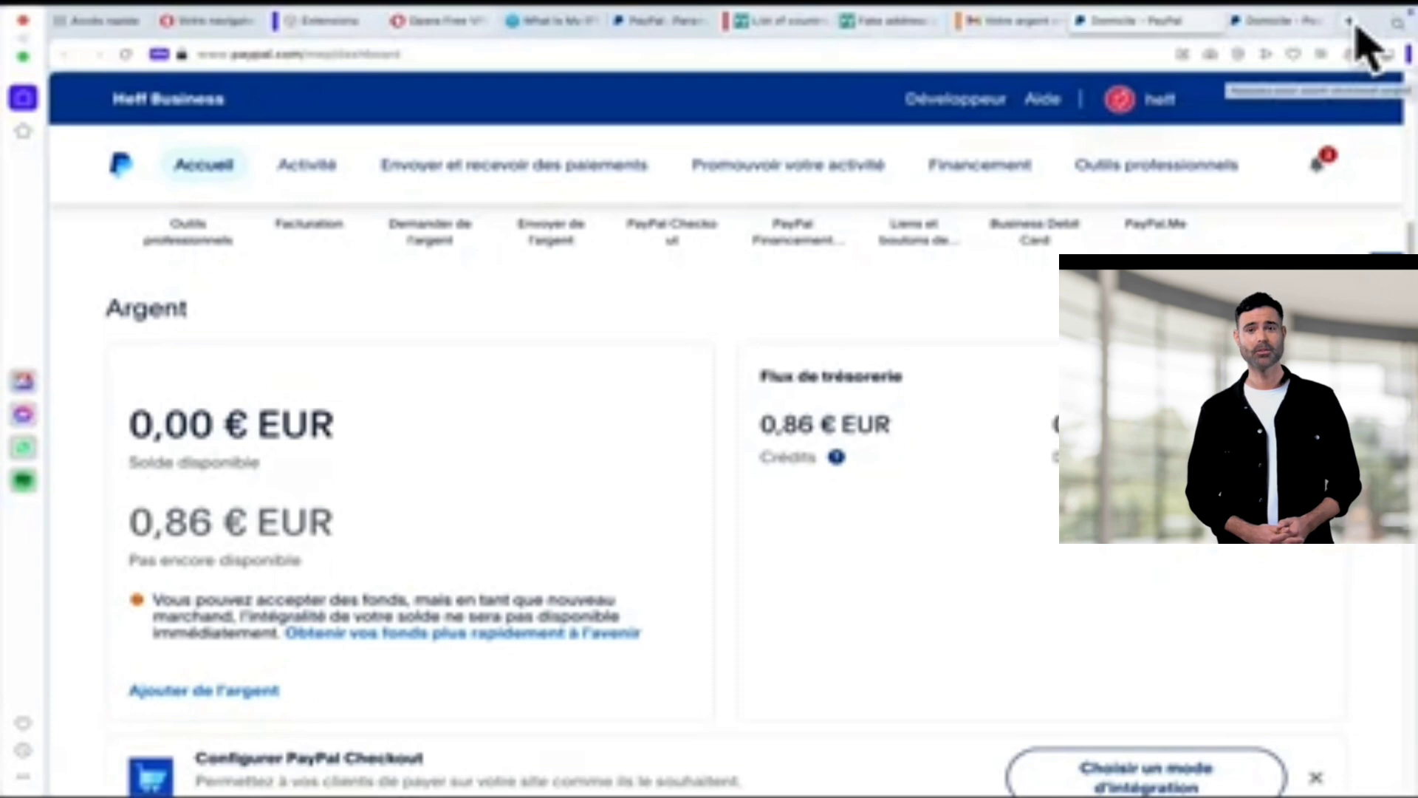
Step: Search 'xoom' in a new tab, open the Xoom site, and choose Log In with PayPal
left_click(1356, 28)
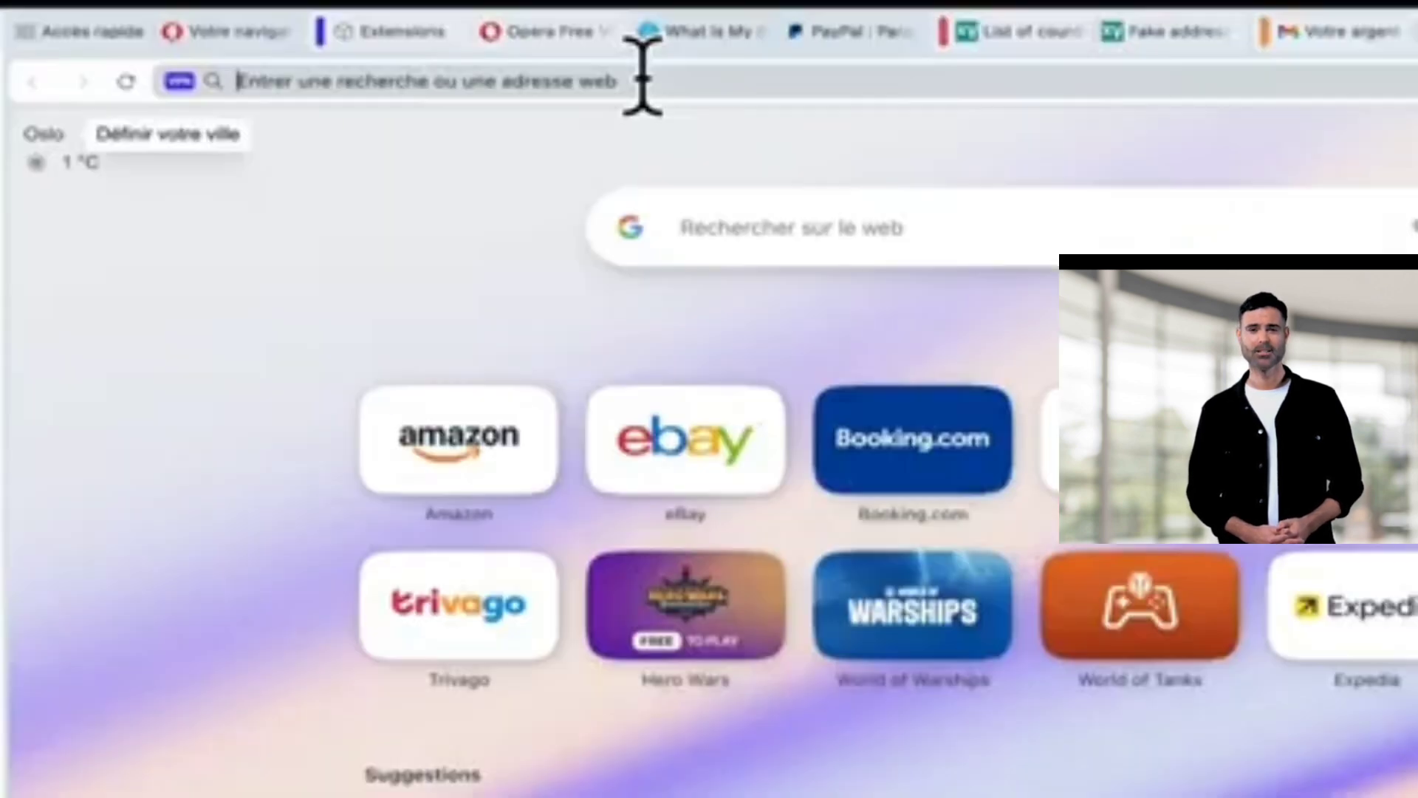
type("xoom")
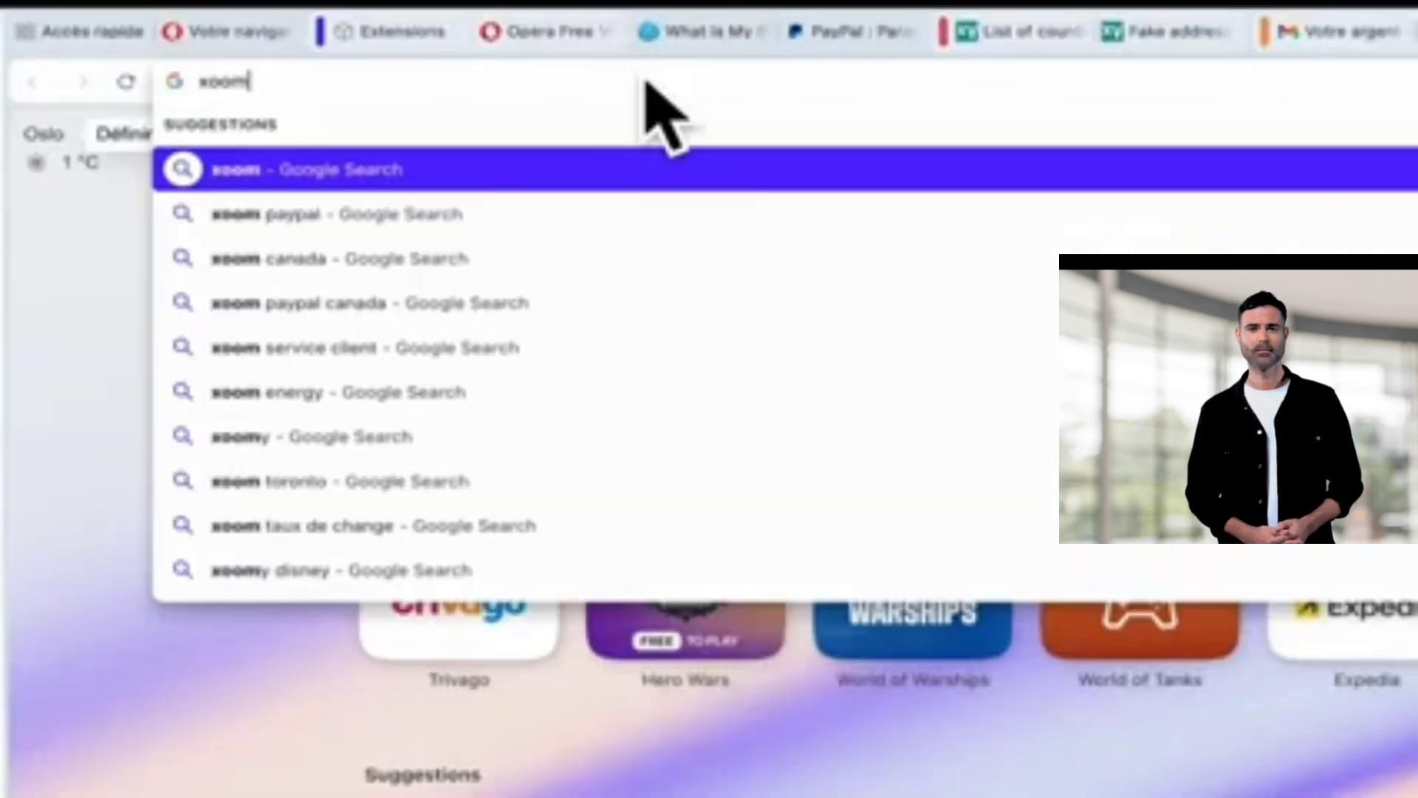
key("Return")
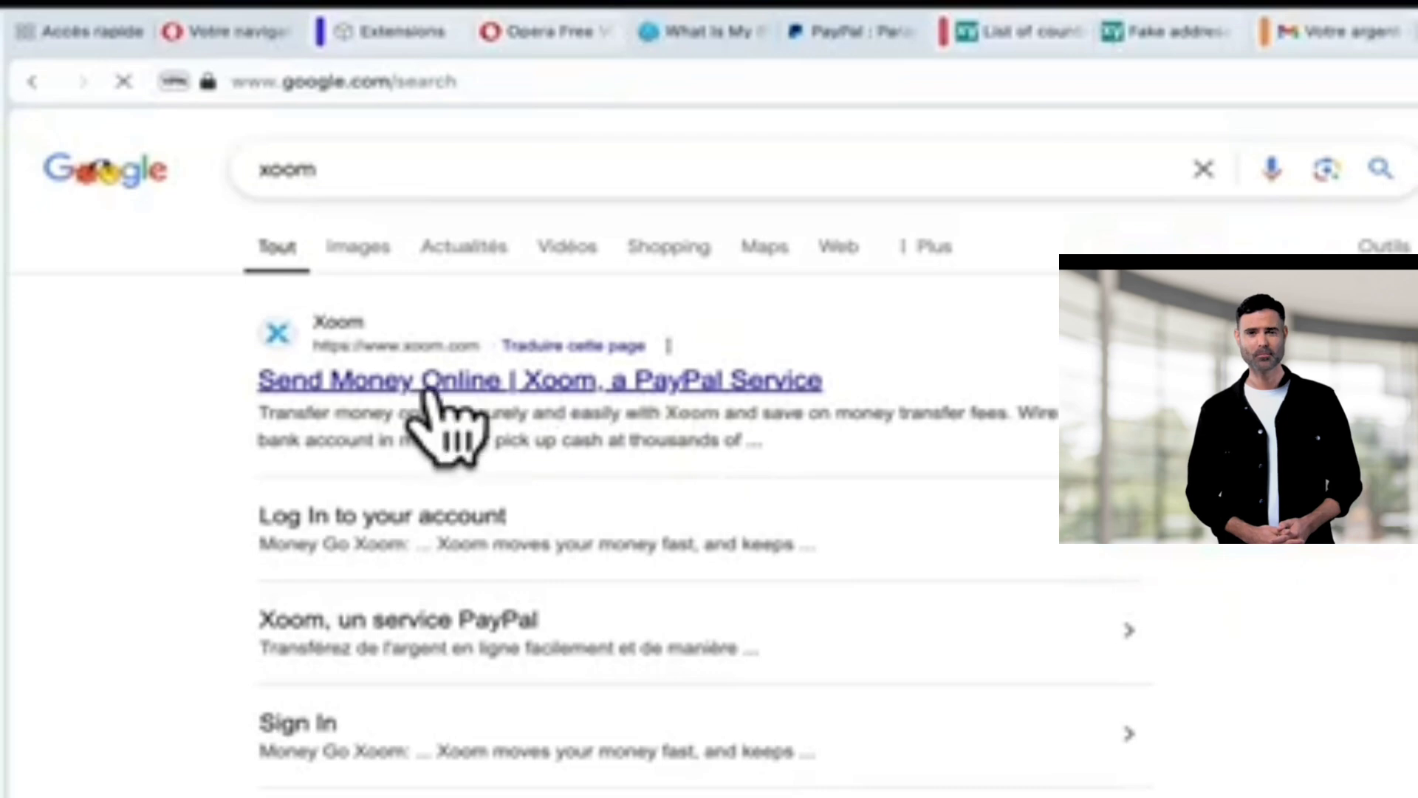
left_click(430, 390)
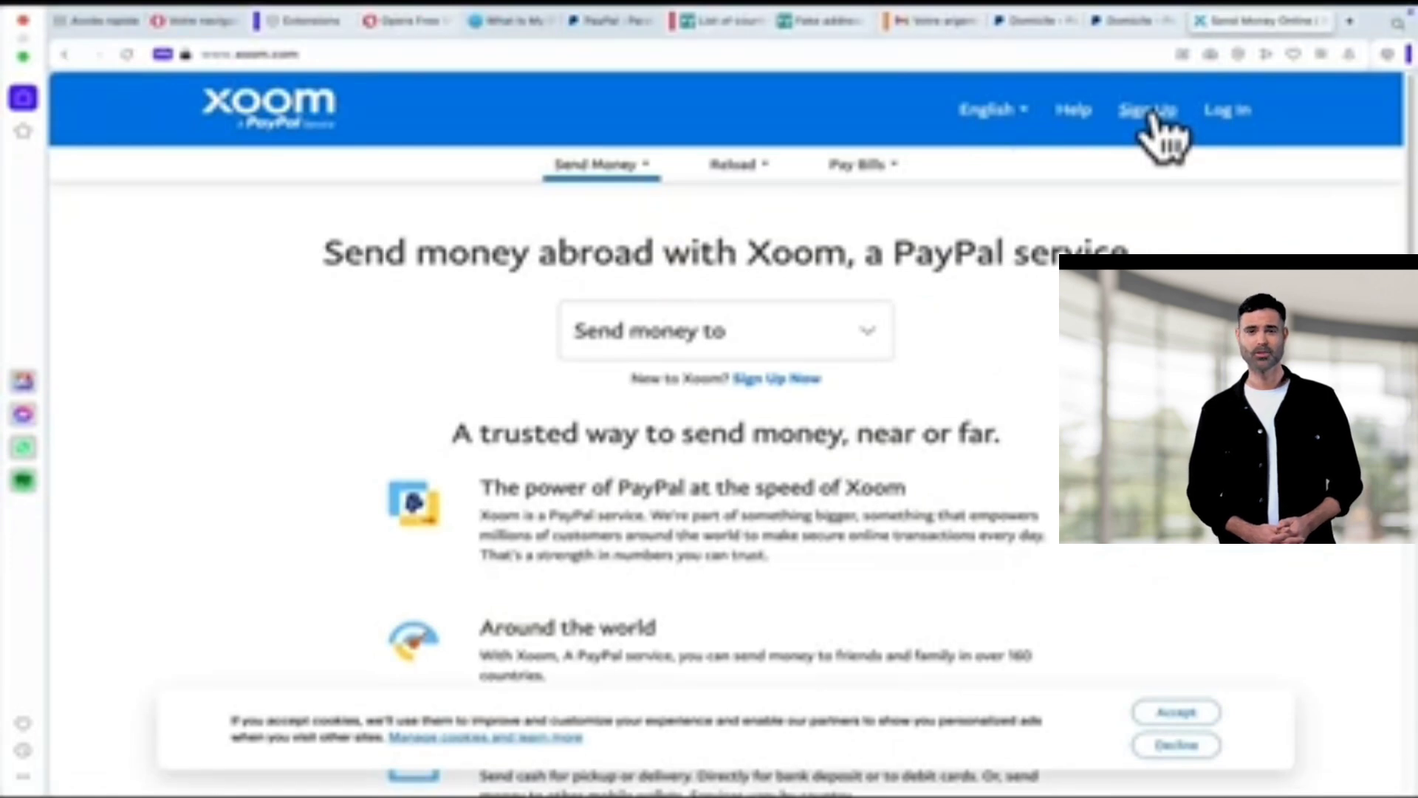
left_click(1219, 118)
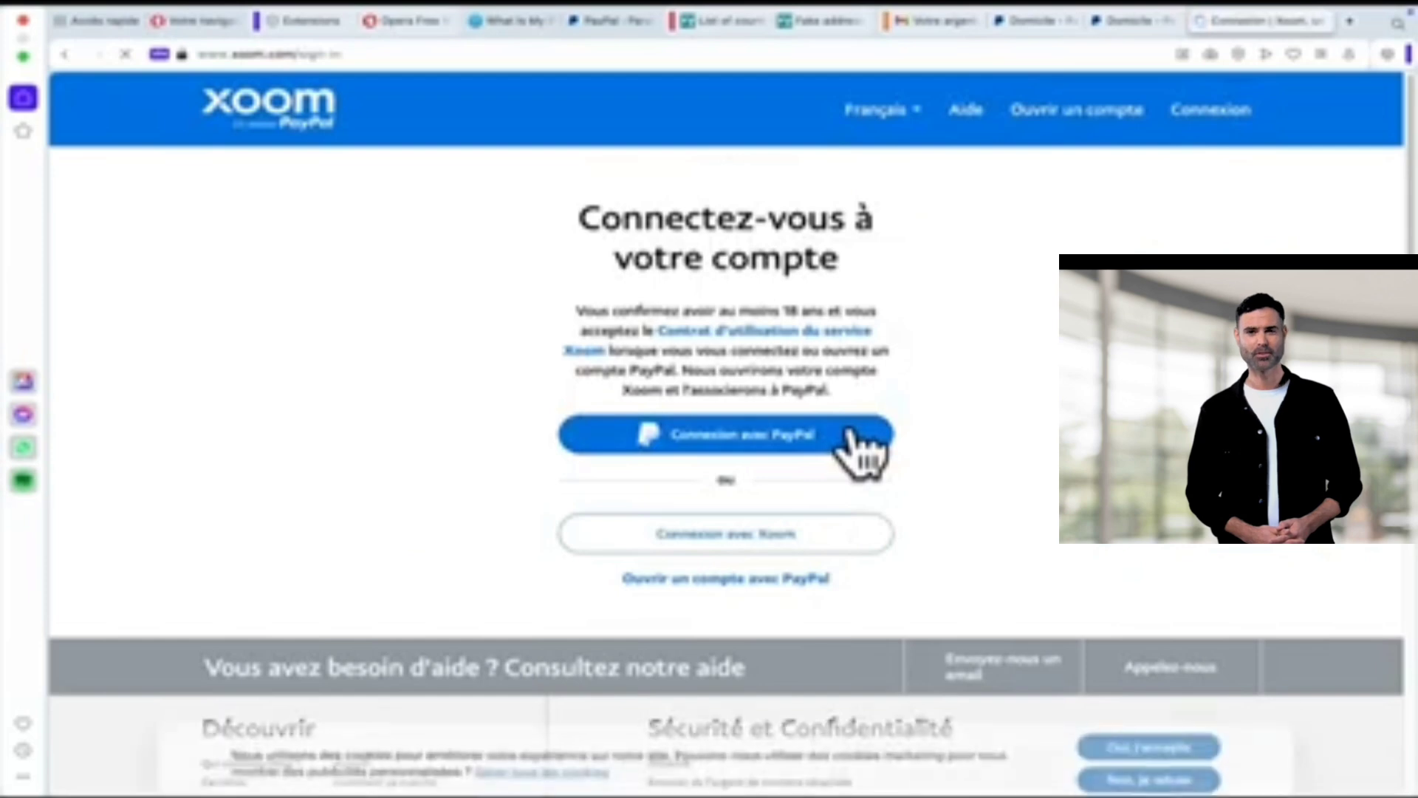
left_click(849, 434)
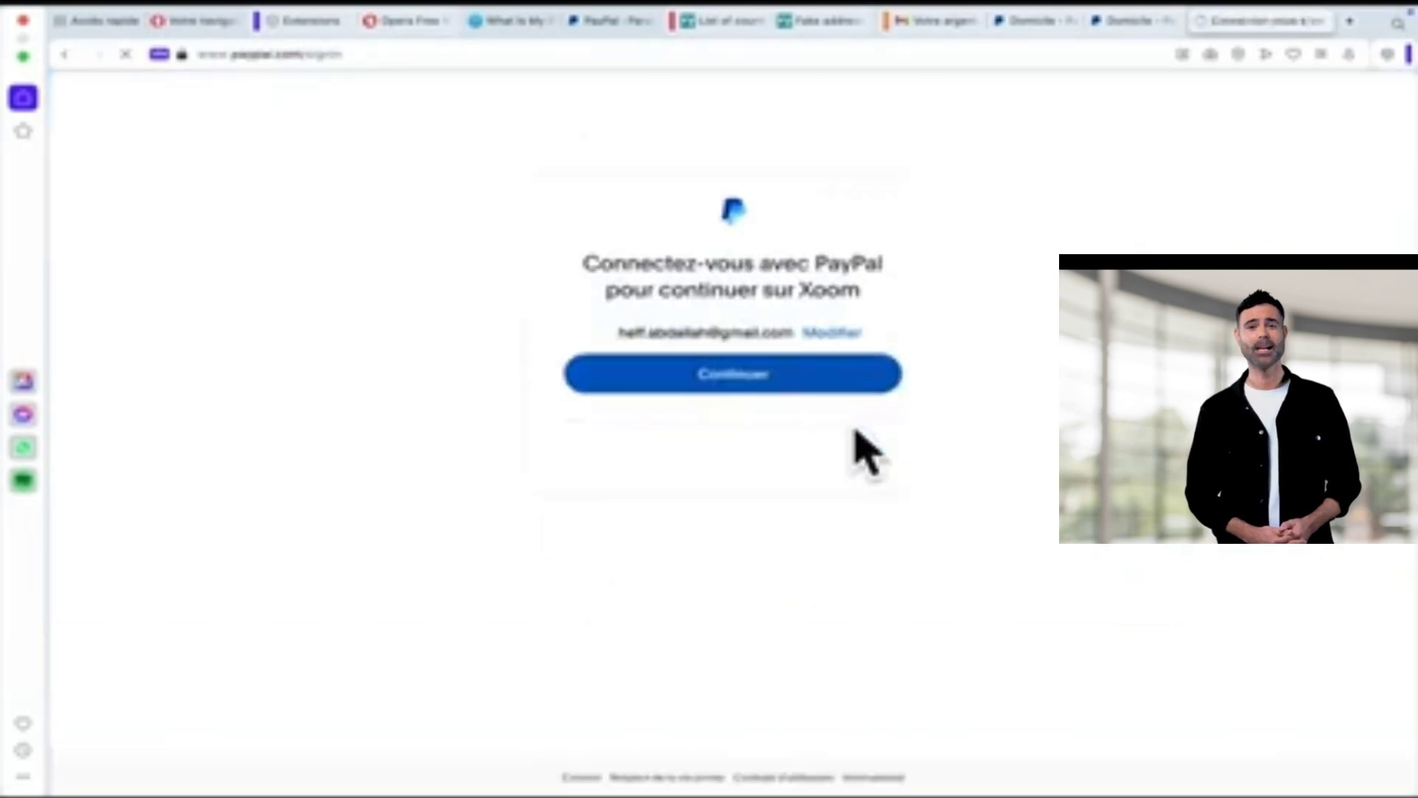
Step: Finish the PayPal sign-in to Xoom and choose Ivory Coast as the destination
left_click(804, 375)
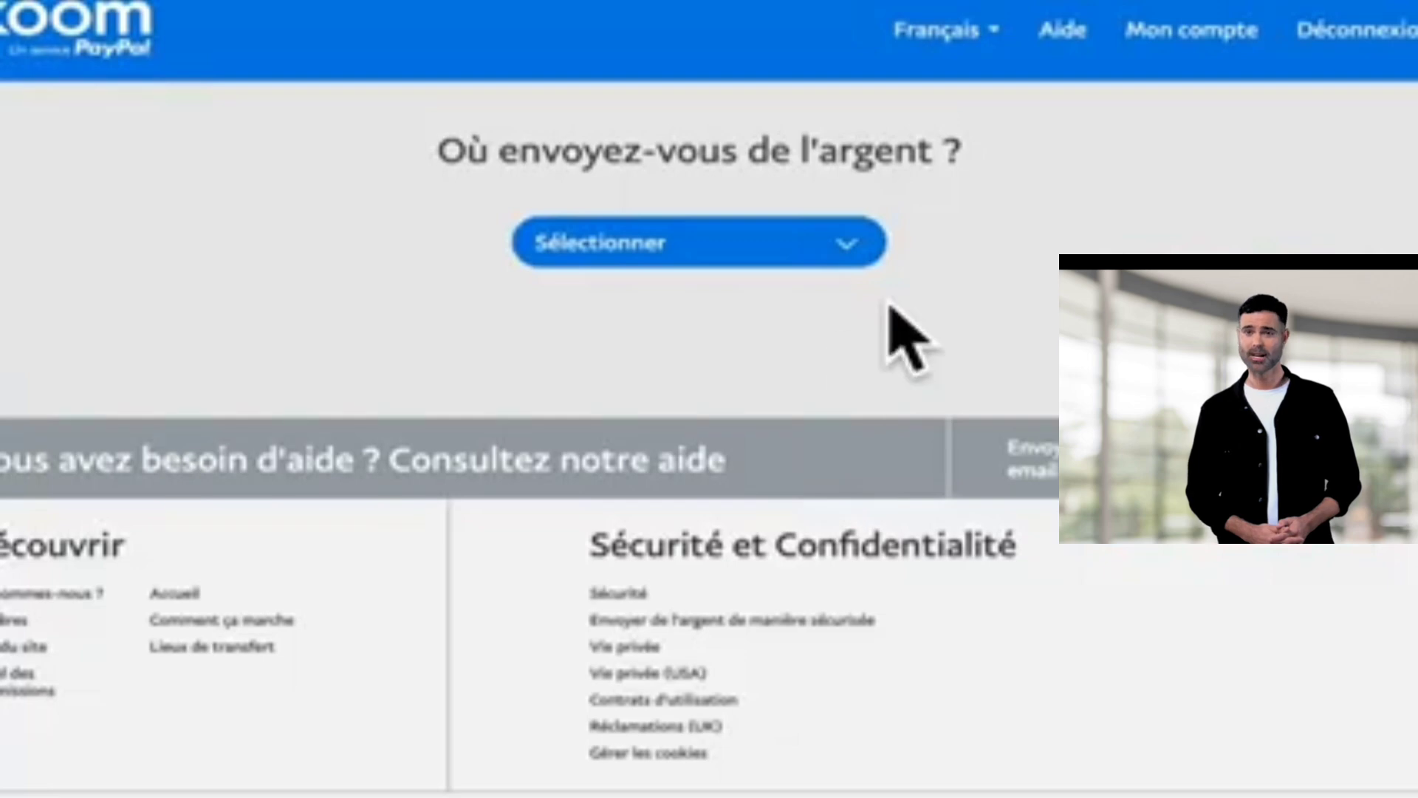
left_click(836, 229)
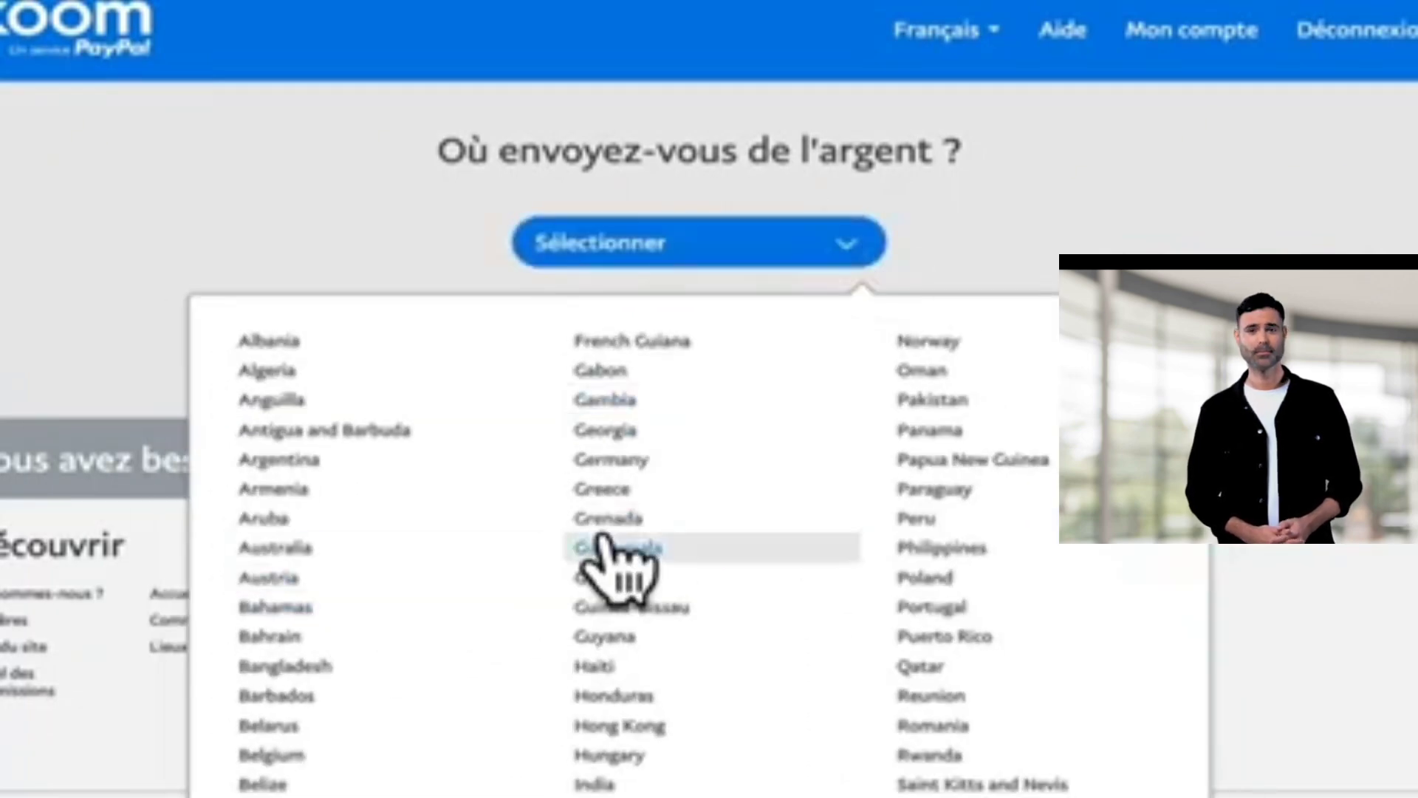
scroll(617, 547, "down", 5)
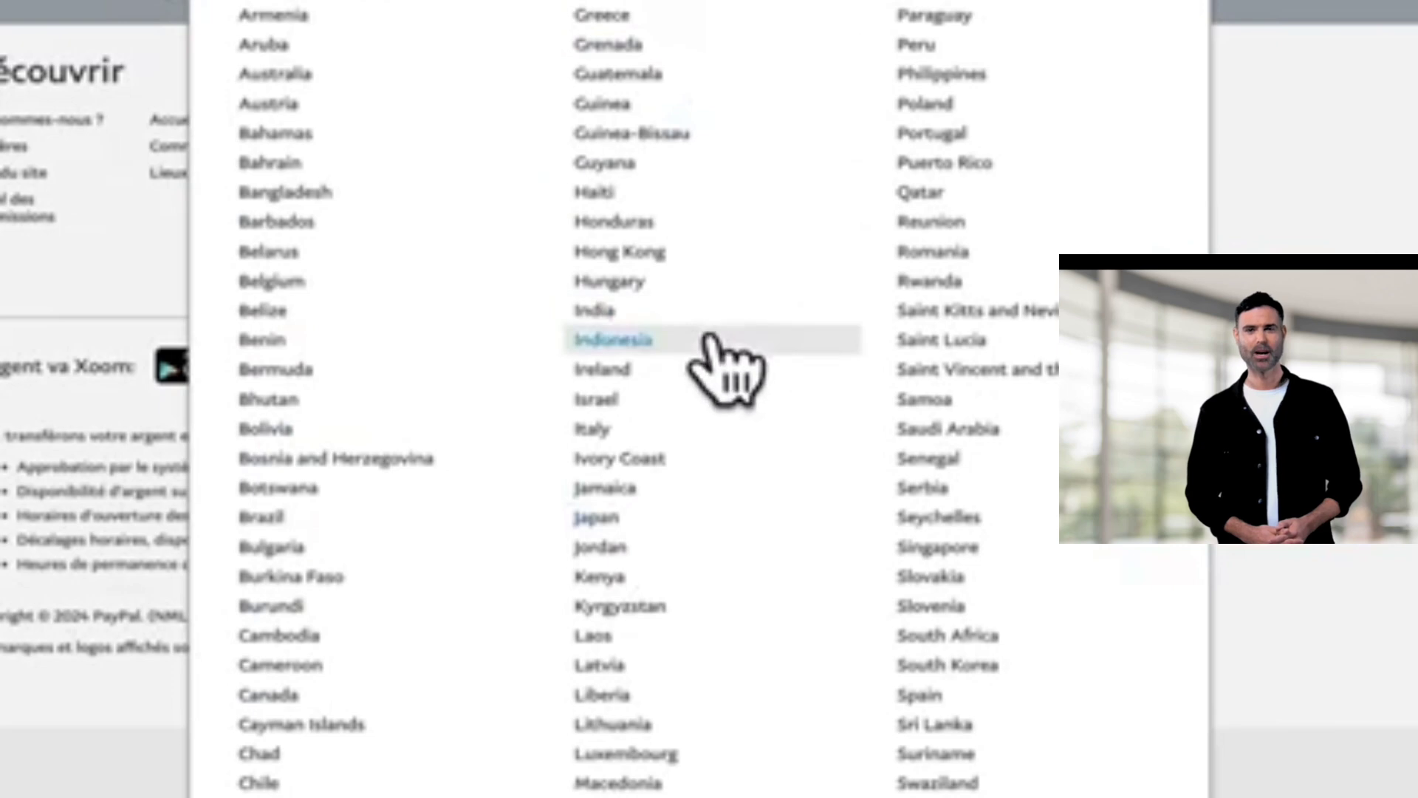
left_click(694, 459)
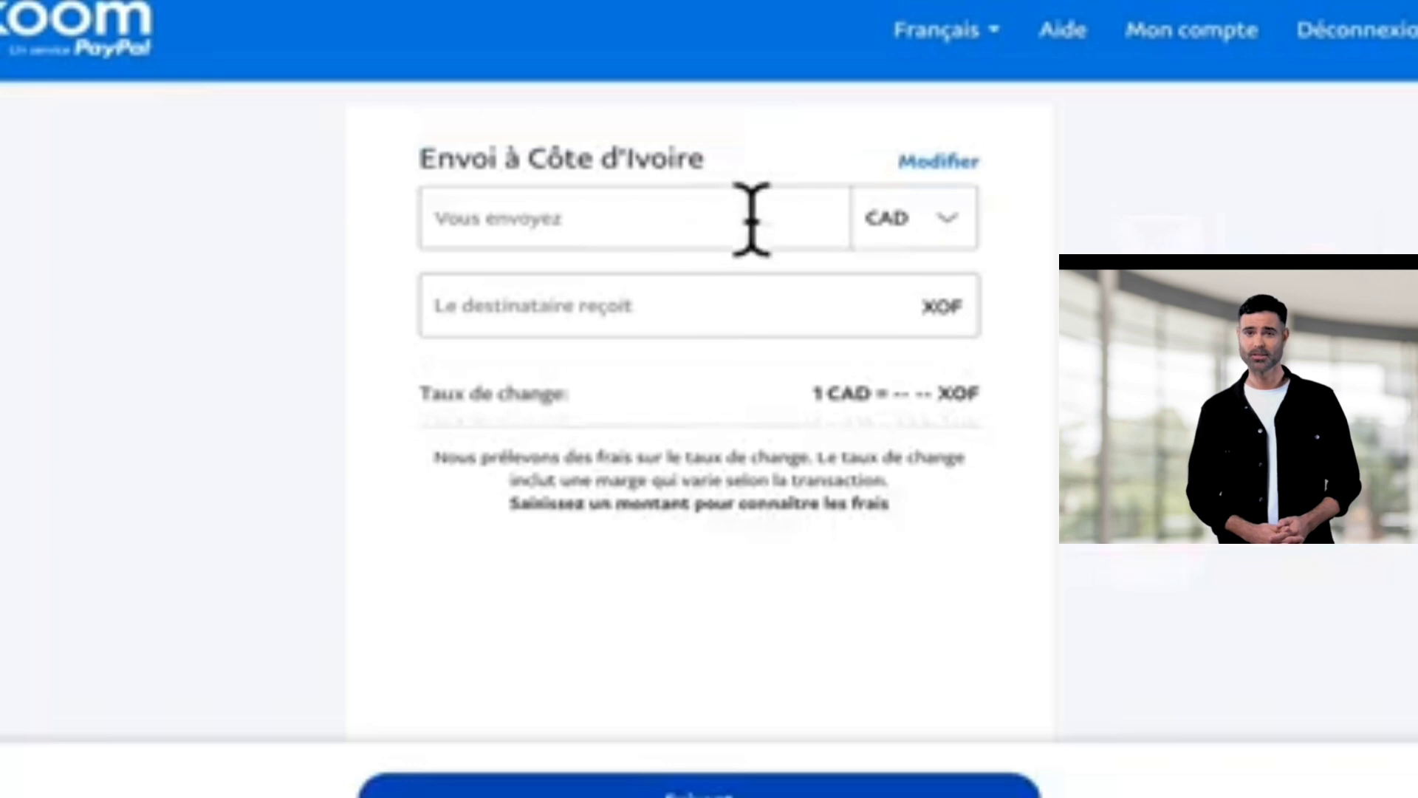
Step: Set the sending currency to EUR with an amount of 10, and continue
left_click(752, 219)
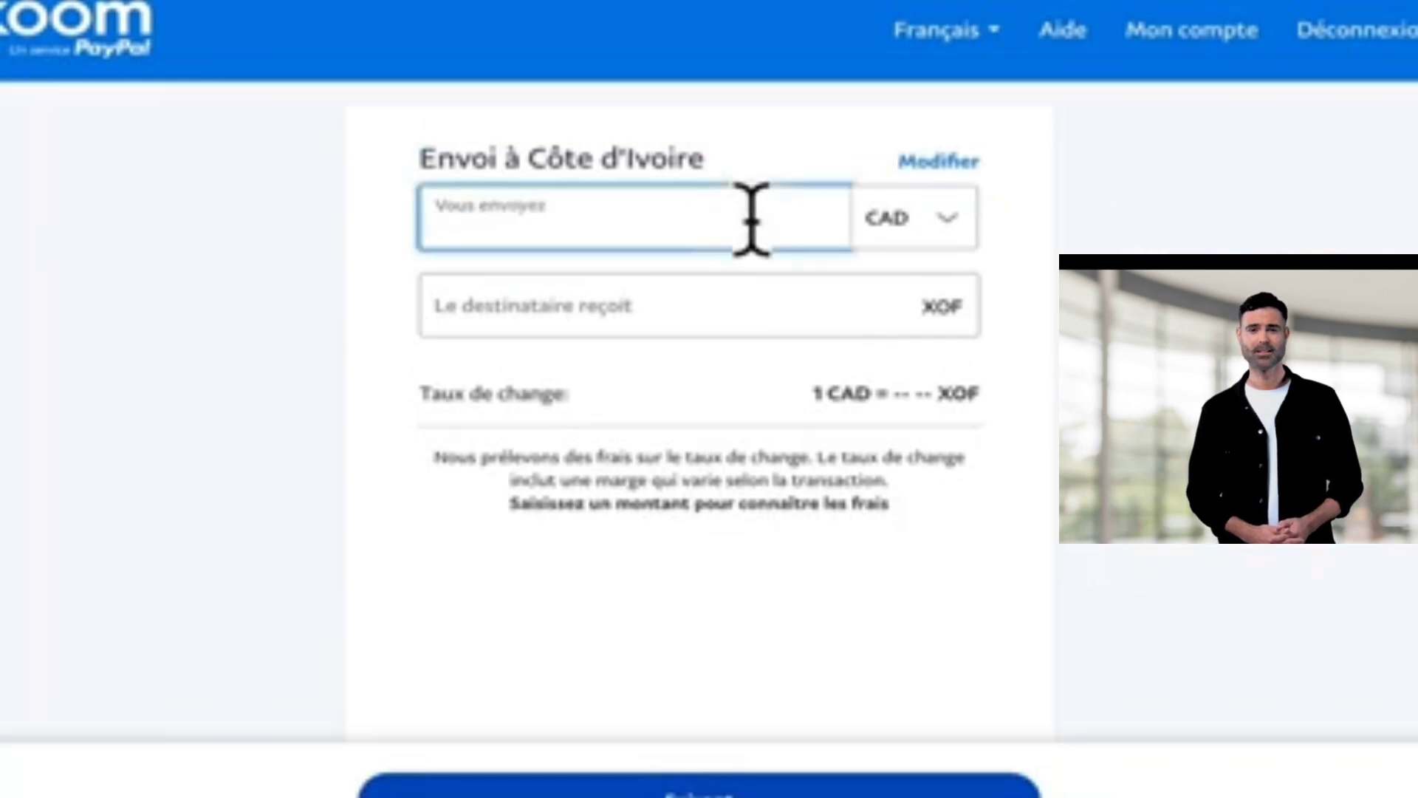
left_click(946, 219)
left_click(925, 330)
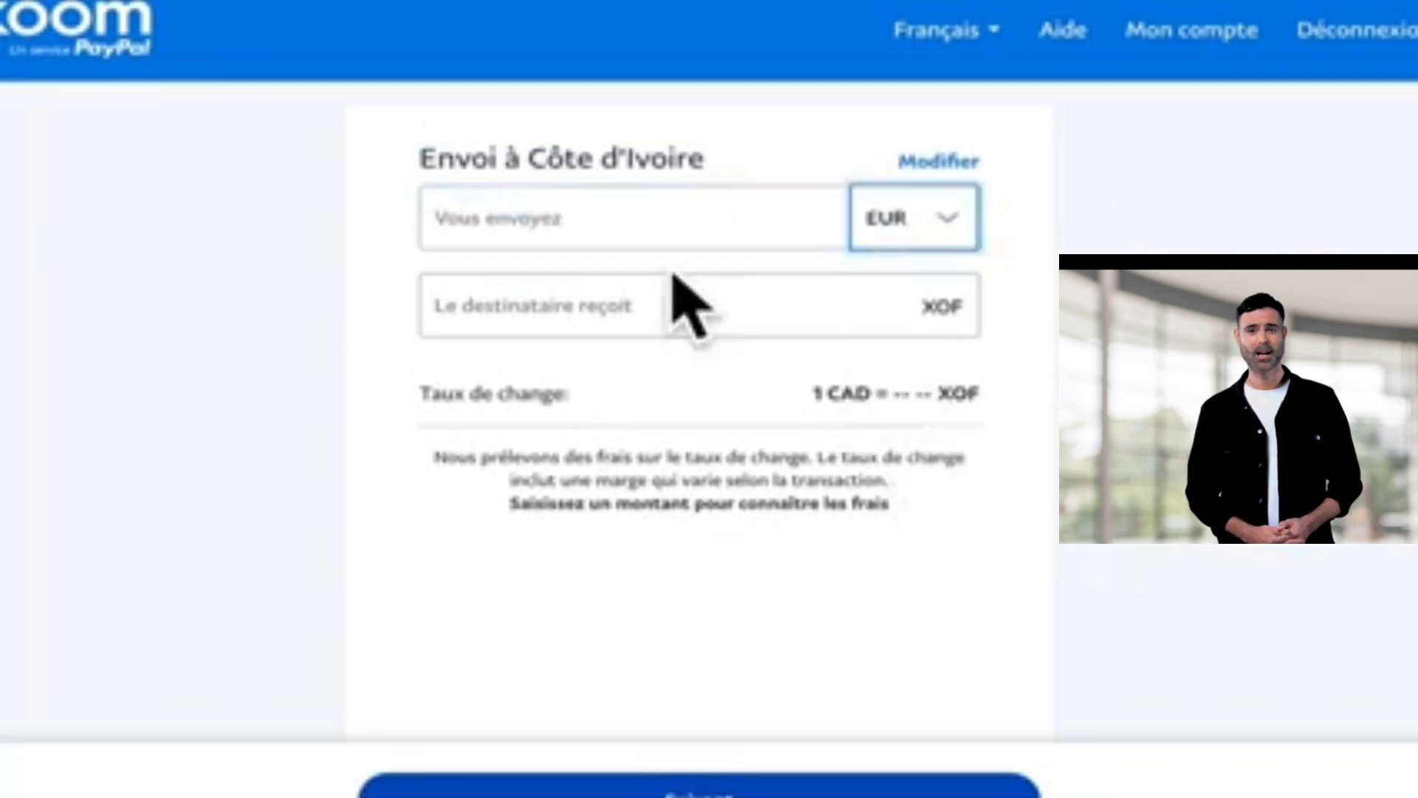
left_click(684, 221)
type("10")
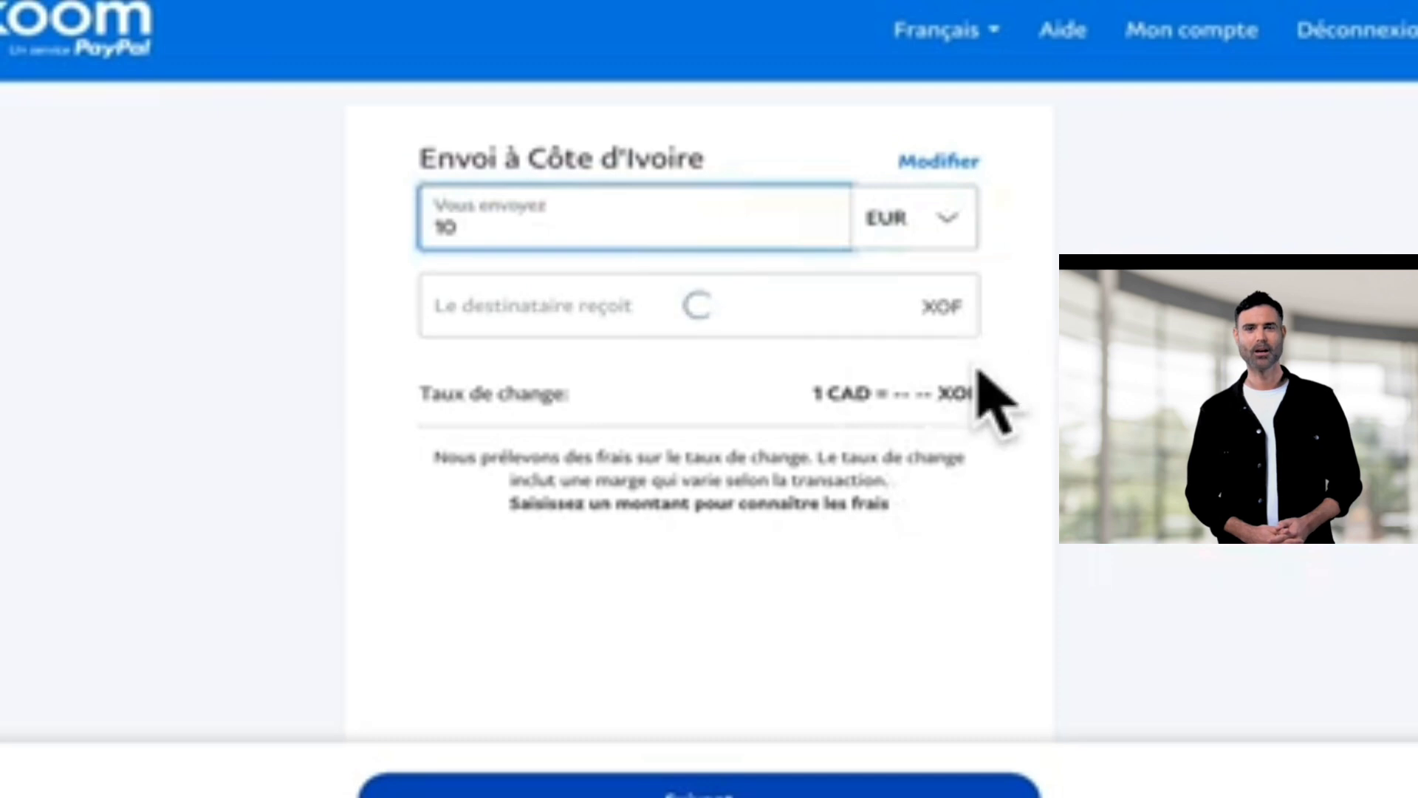
left_click(932, 787)
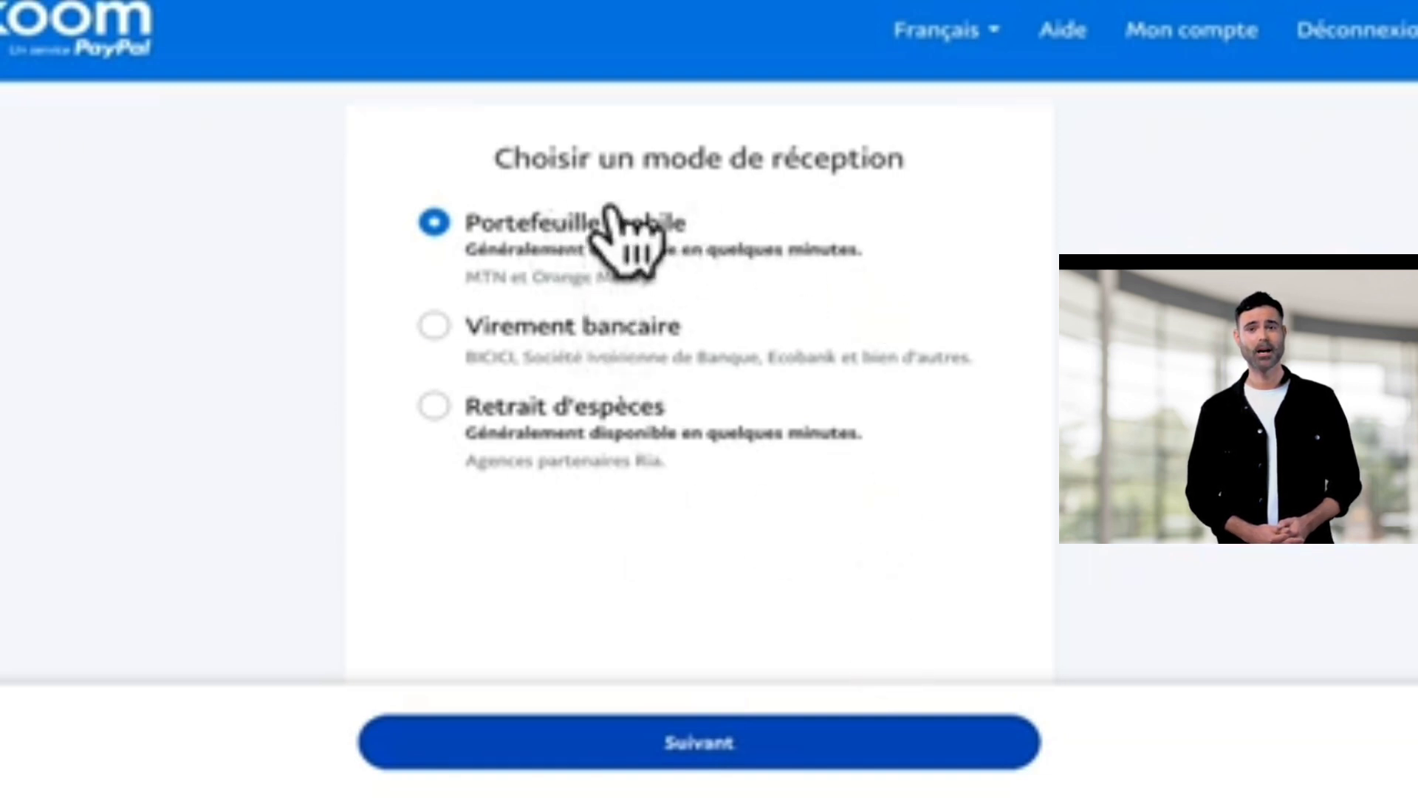
Step: Choose mobile wallet delivery with Orange Money as the provider
left_click(437, 225)
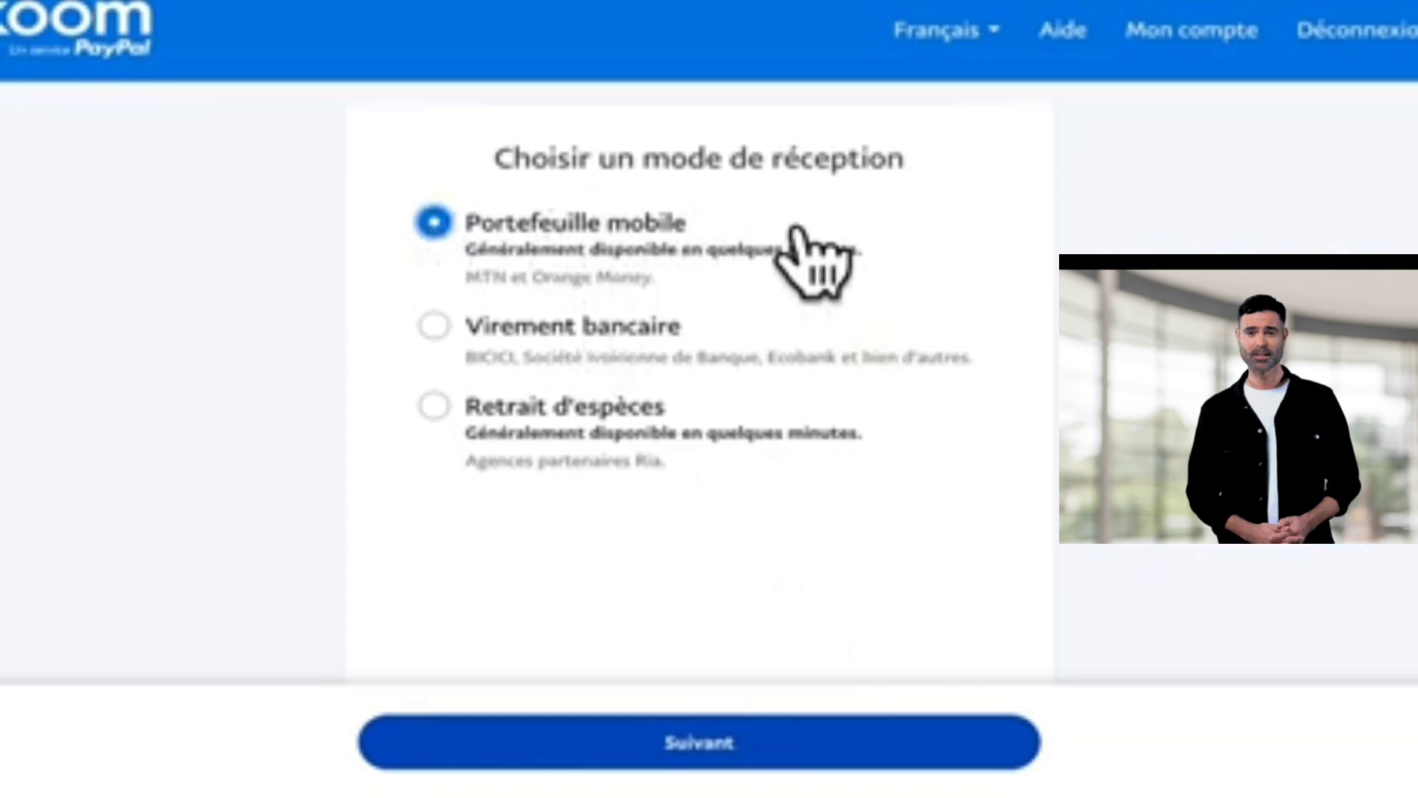
left_click(890, 735)
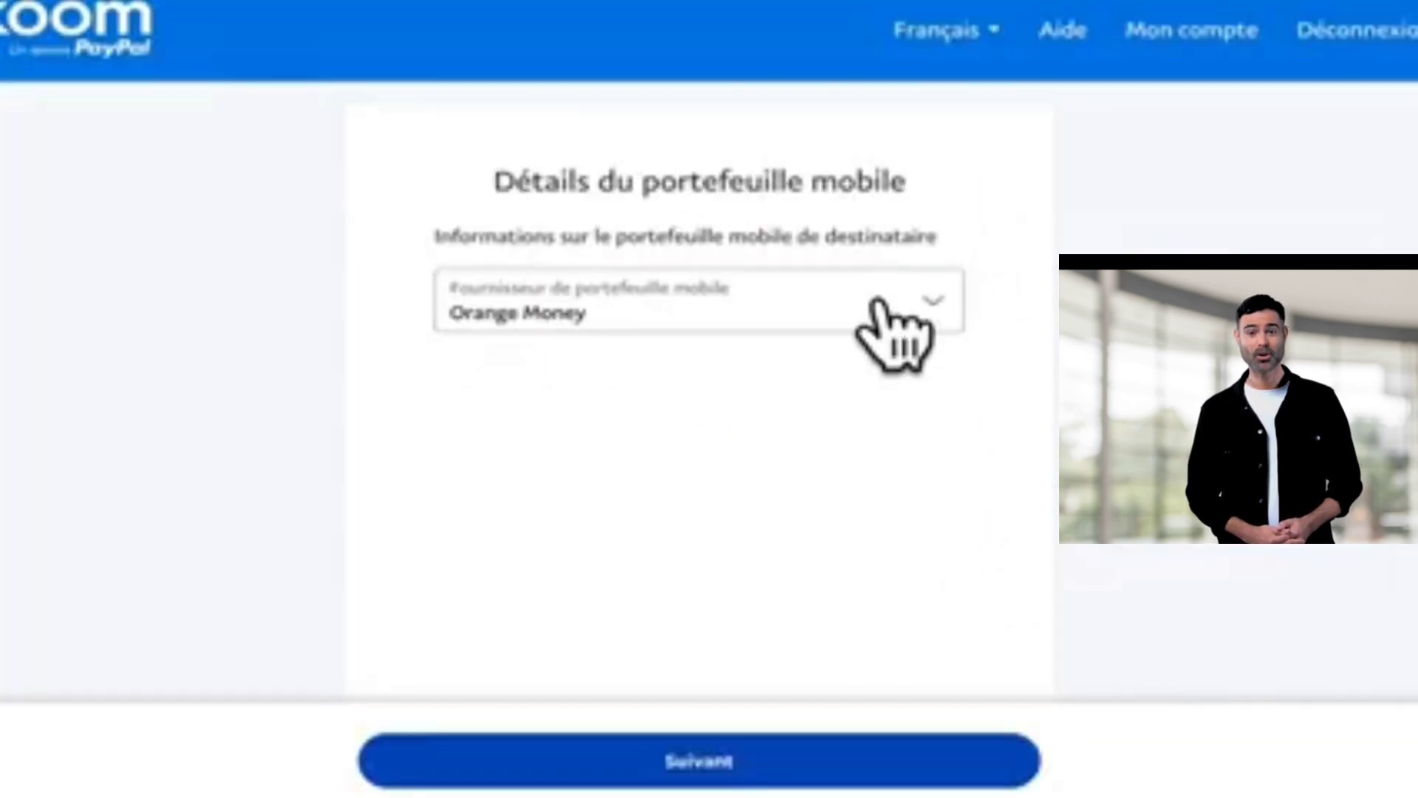
left_click(872, 309)
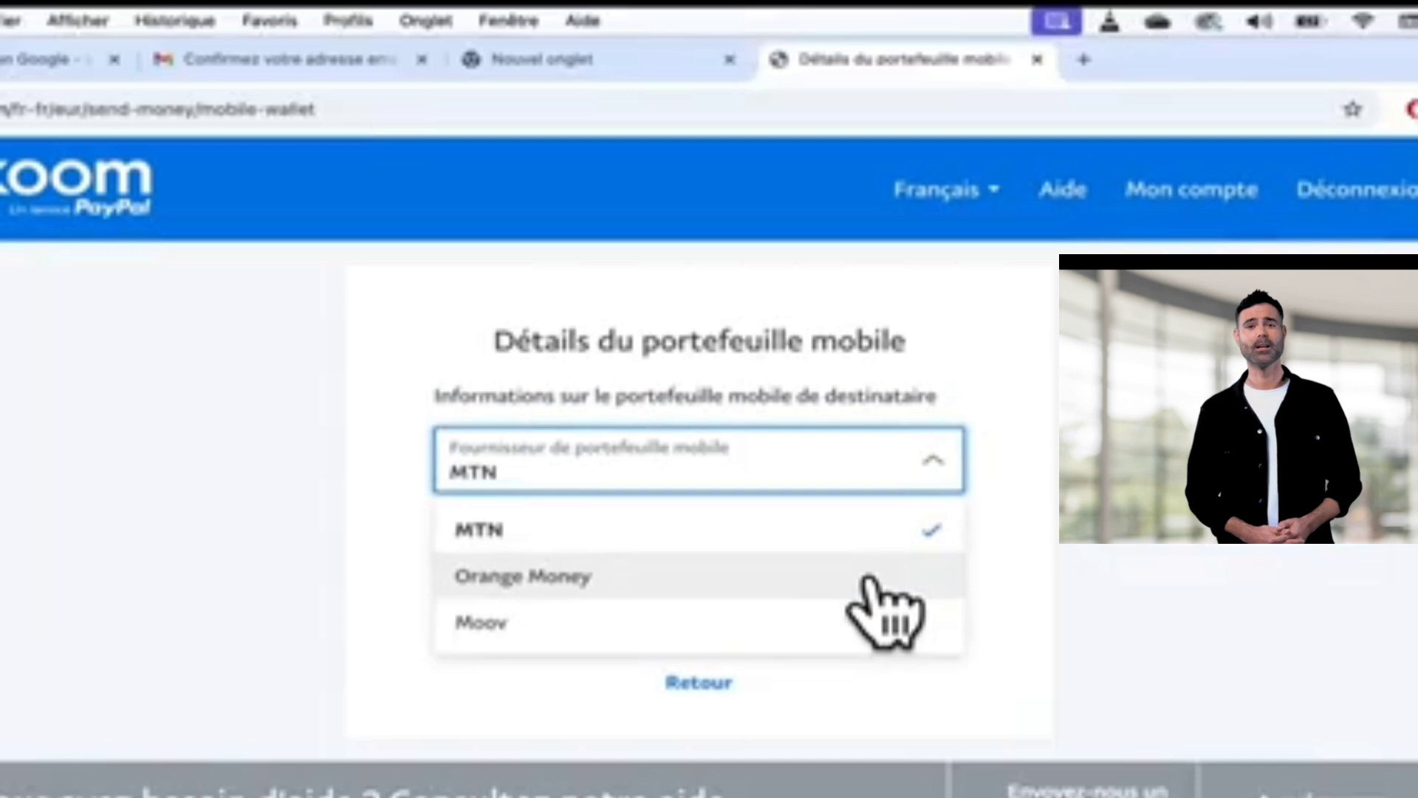
left_click(869, 580)
Step: Paste the recipient's mobile number into the wallet details and submit them
left_click(814, 520)
scroll(909, 356, "down", 5)
left_click(910, 355)
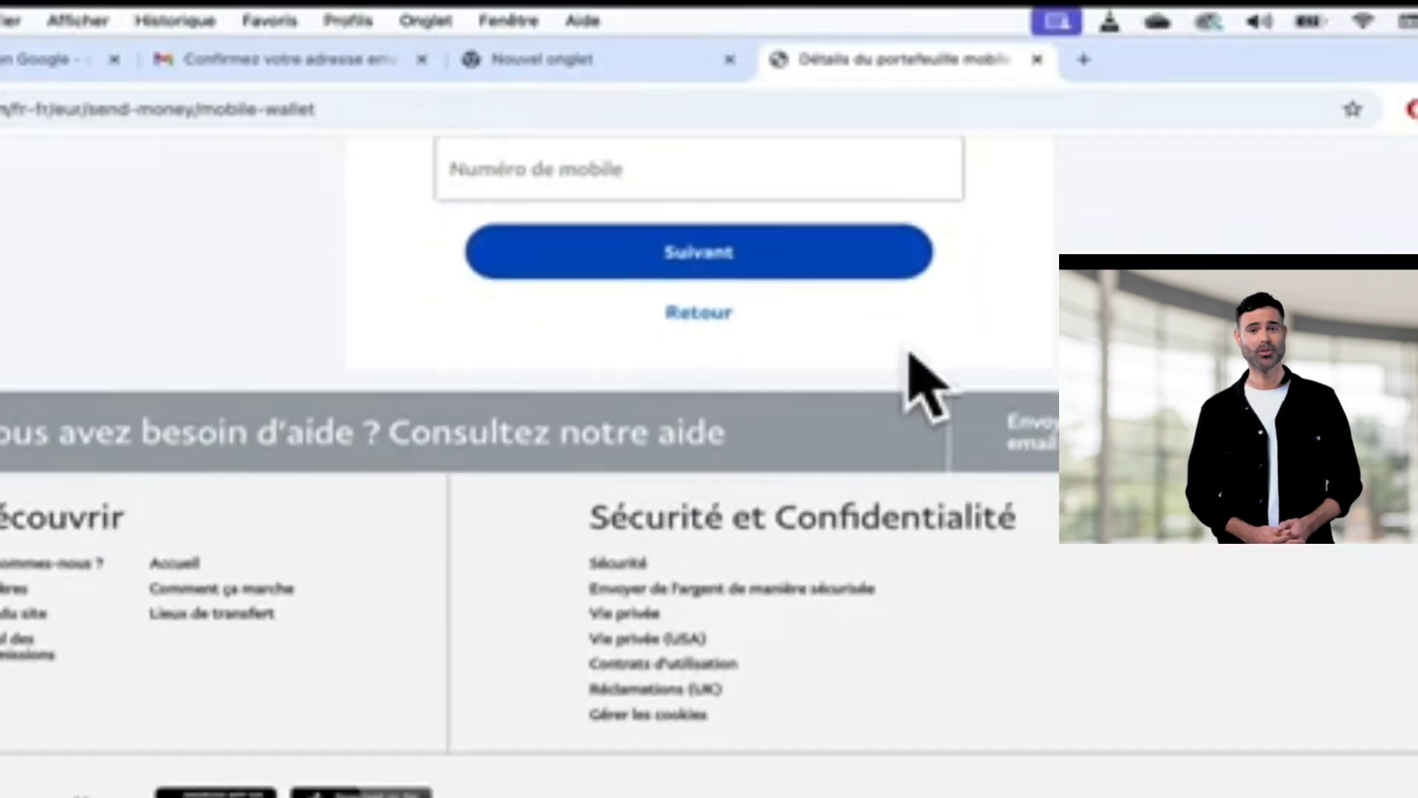
left_click(833, 155)
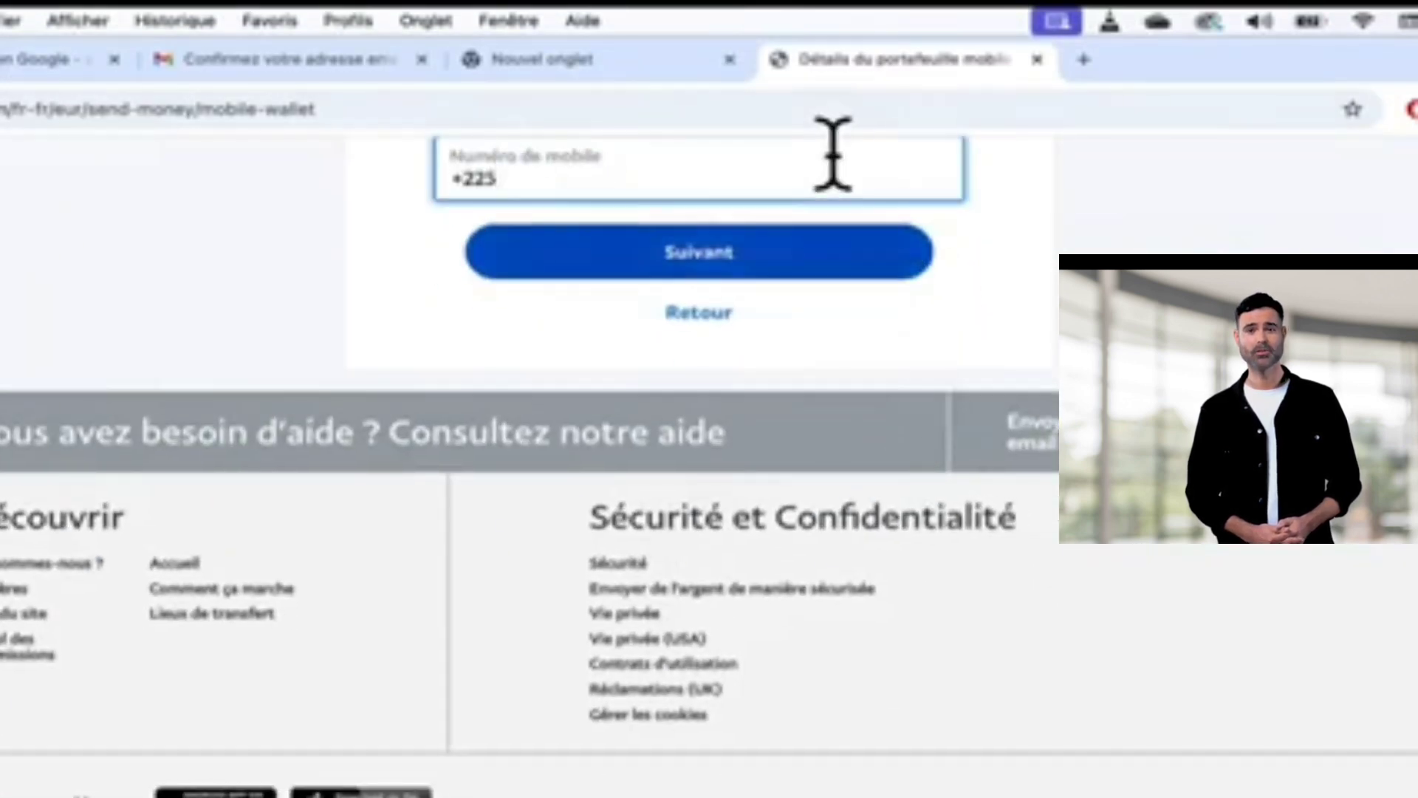
key("super+v")
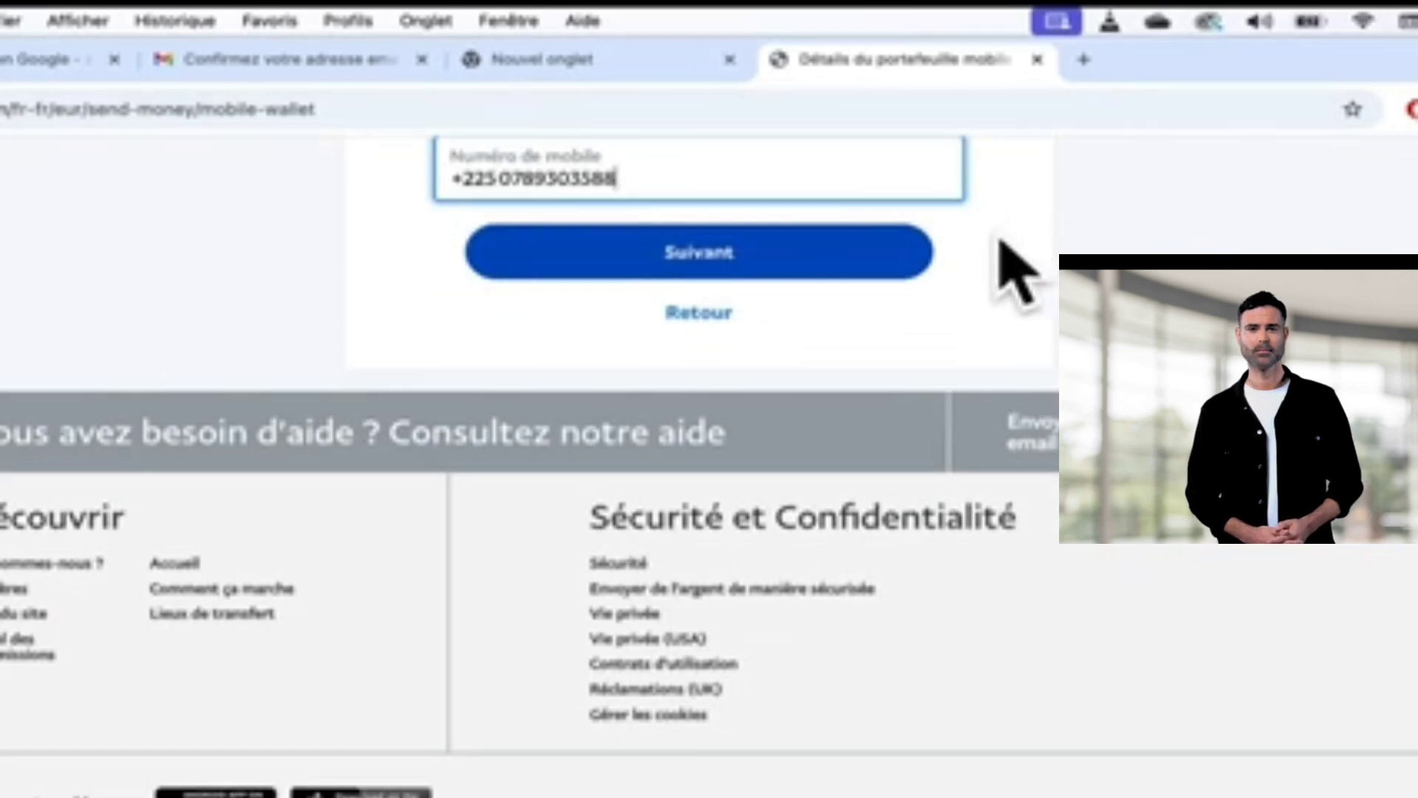
left_click(914, 255)
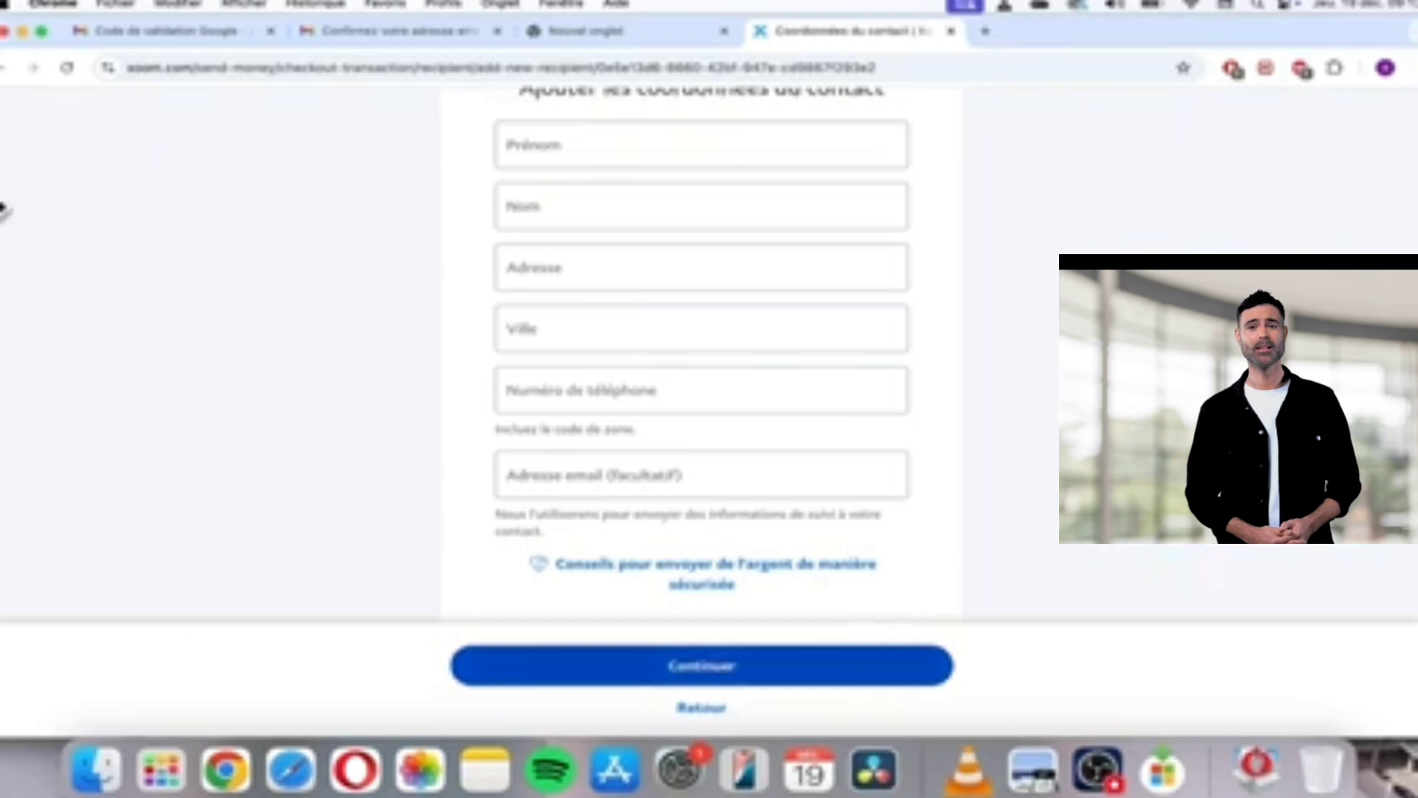
Step: Switch delivery to Retrait d'espèces cash pickup, review the Ria counters, and reach recipient details
left_click(3, 69)
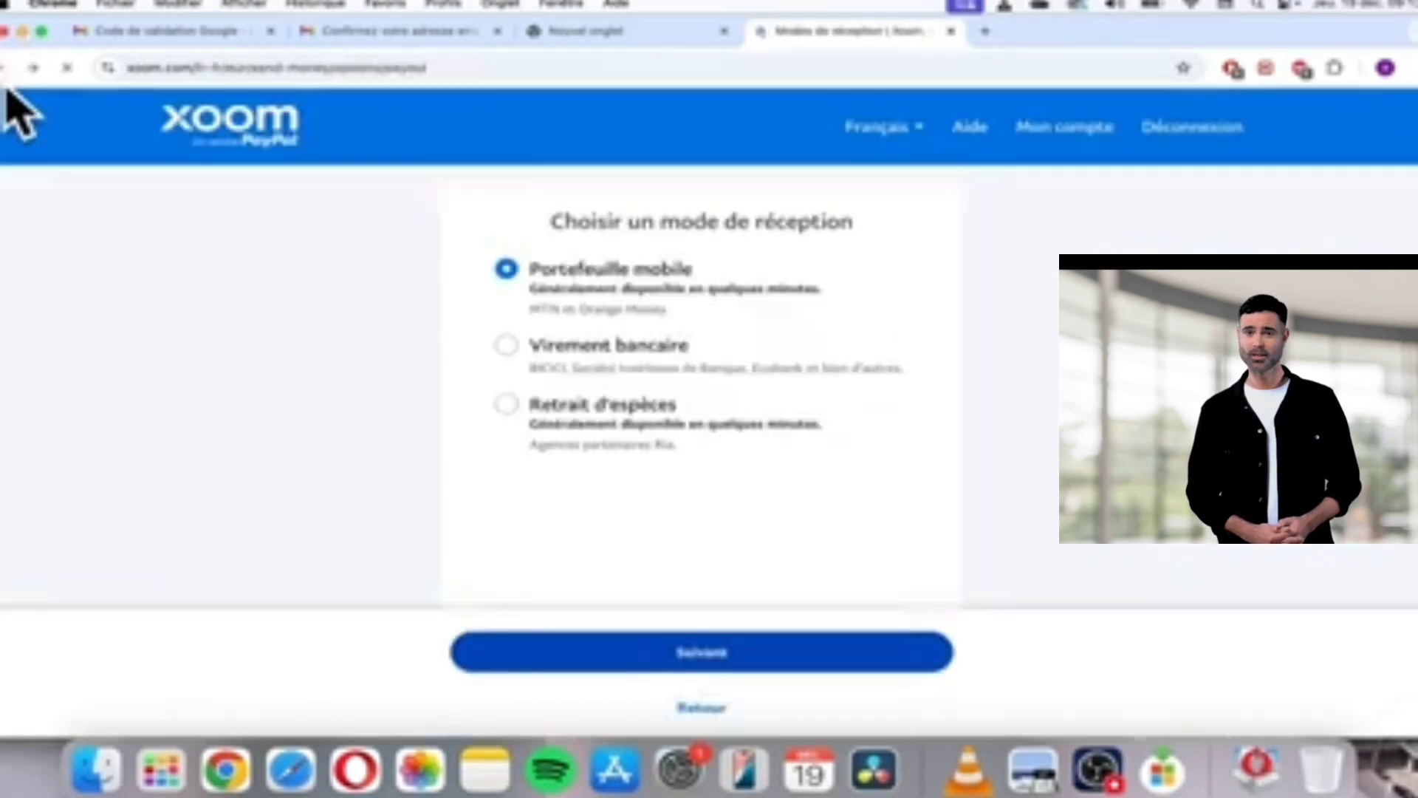
left_click(506, 405)
left_click(897, 654)
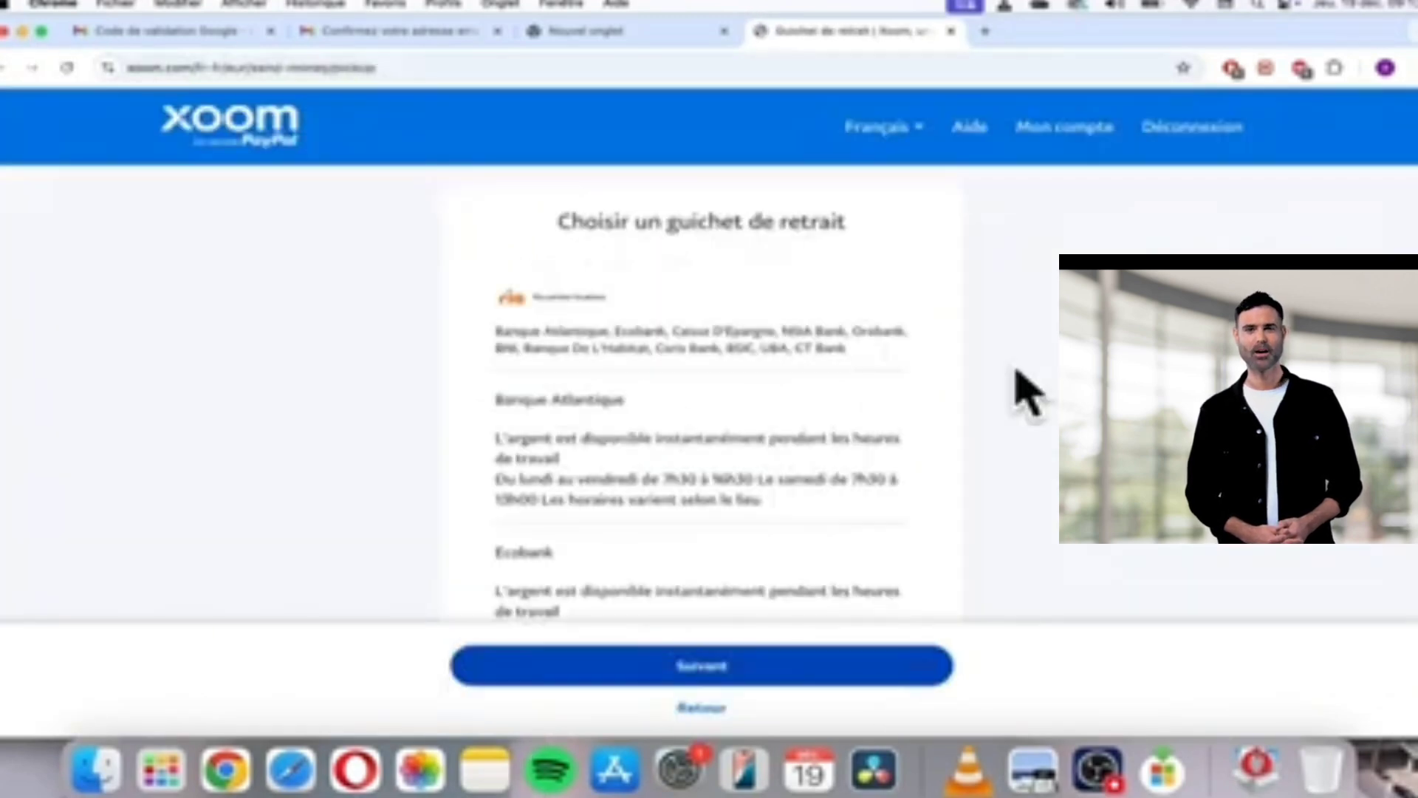
left_click_drag(547, 306, 479, 287)
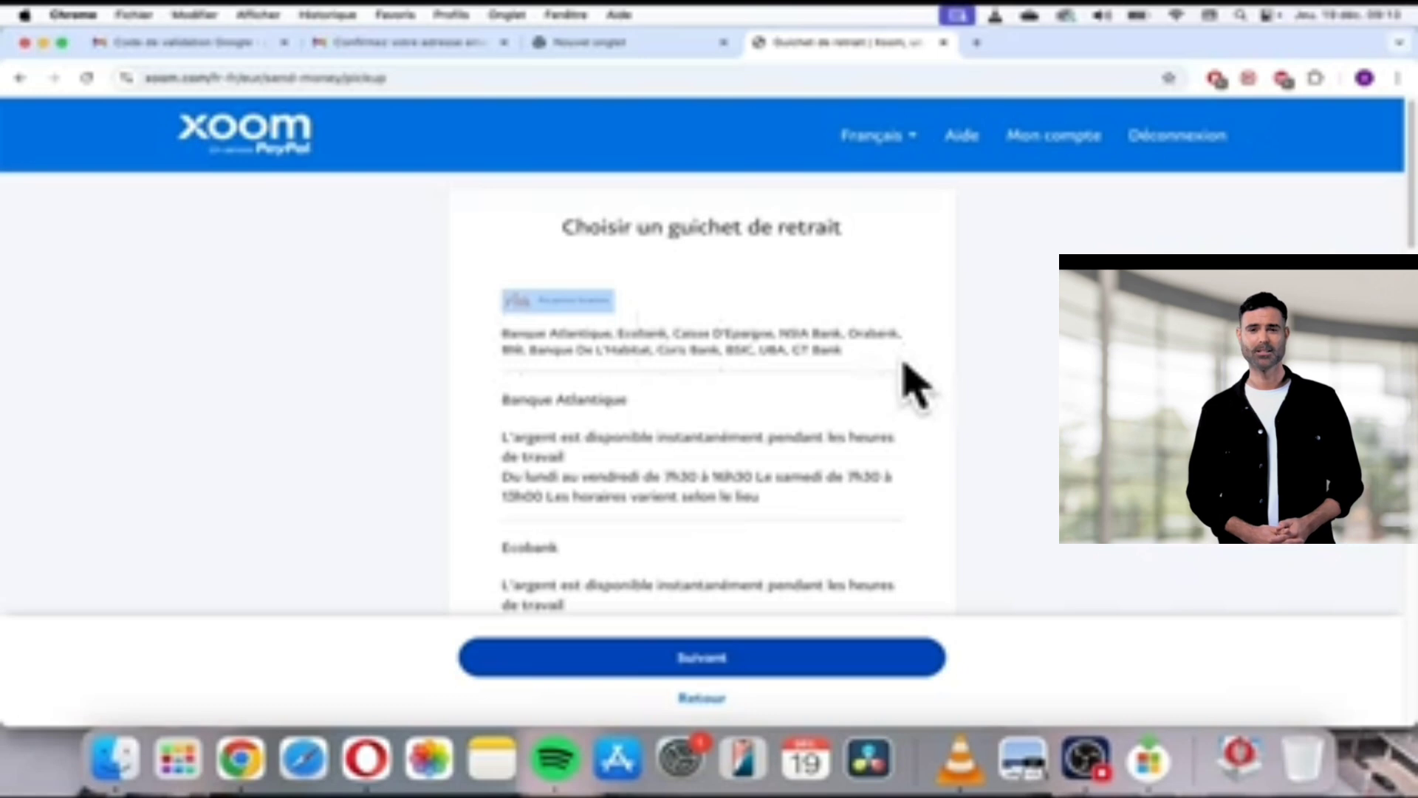
scroll(823, 411, "down", 10)
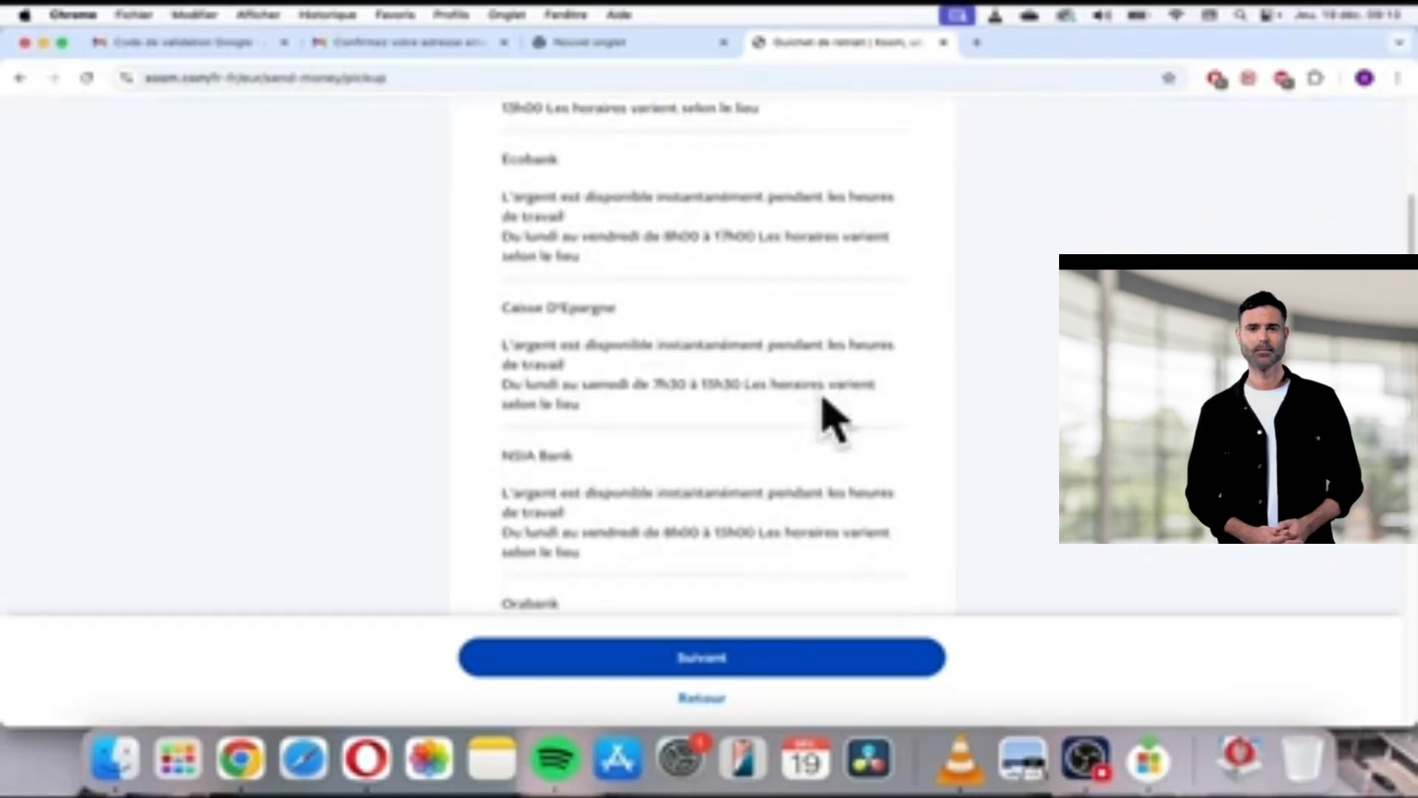
left_click(828, 669)
scroll(696, 396, "down", 3)
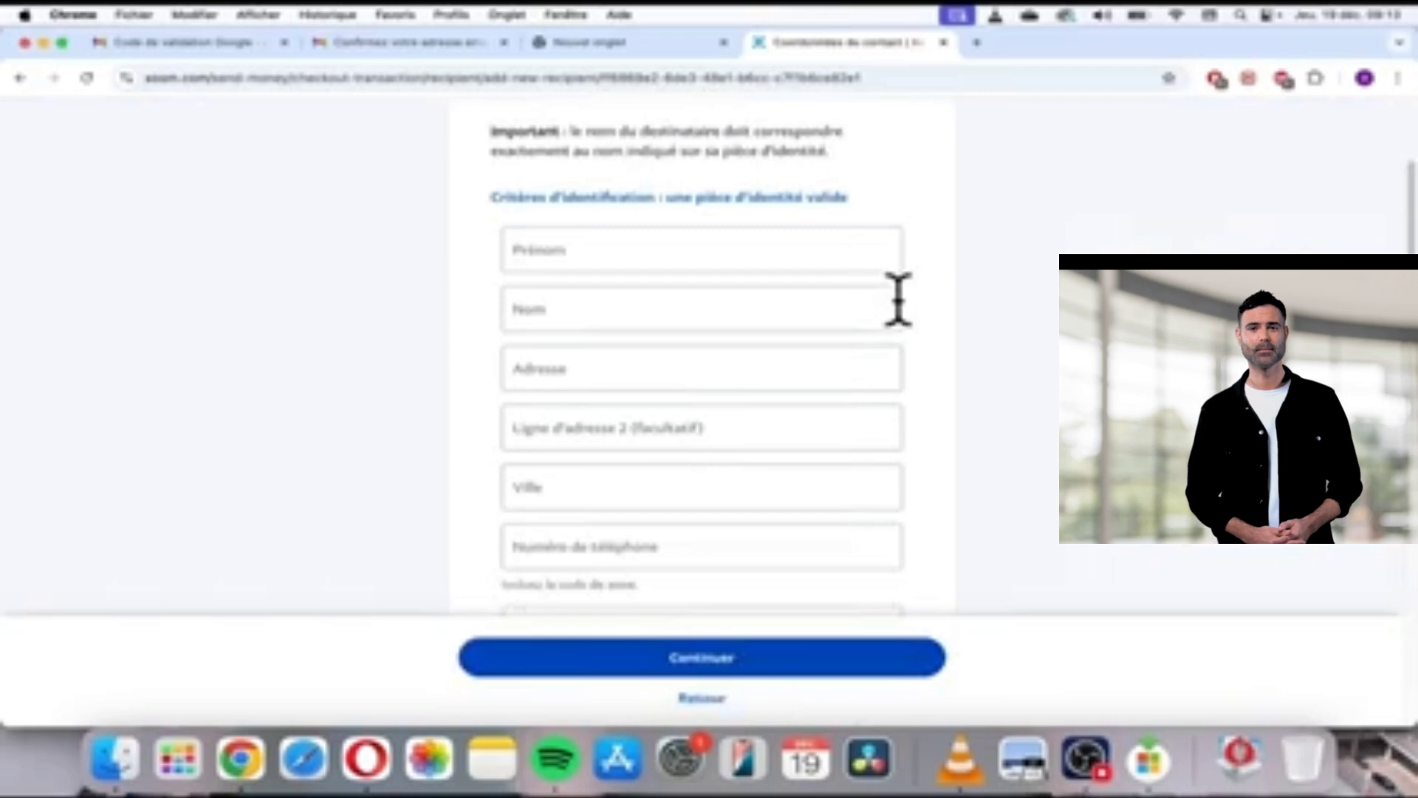
scroll(898, 299, "down", 4)
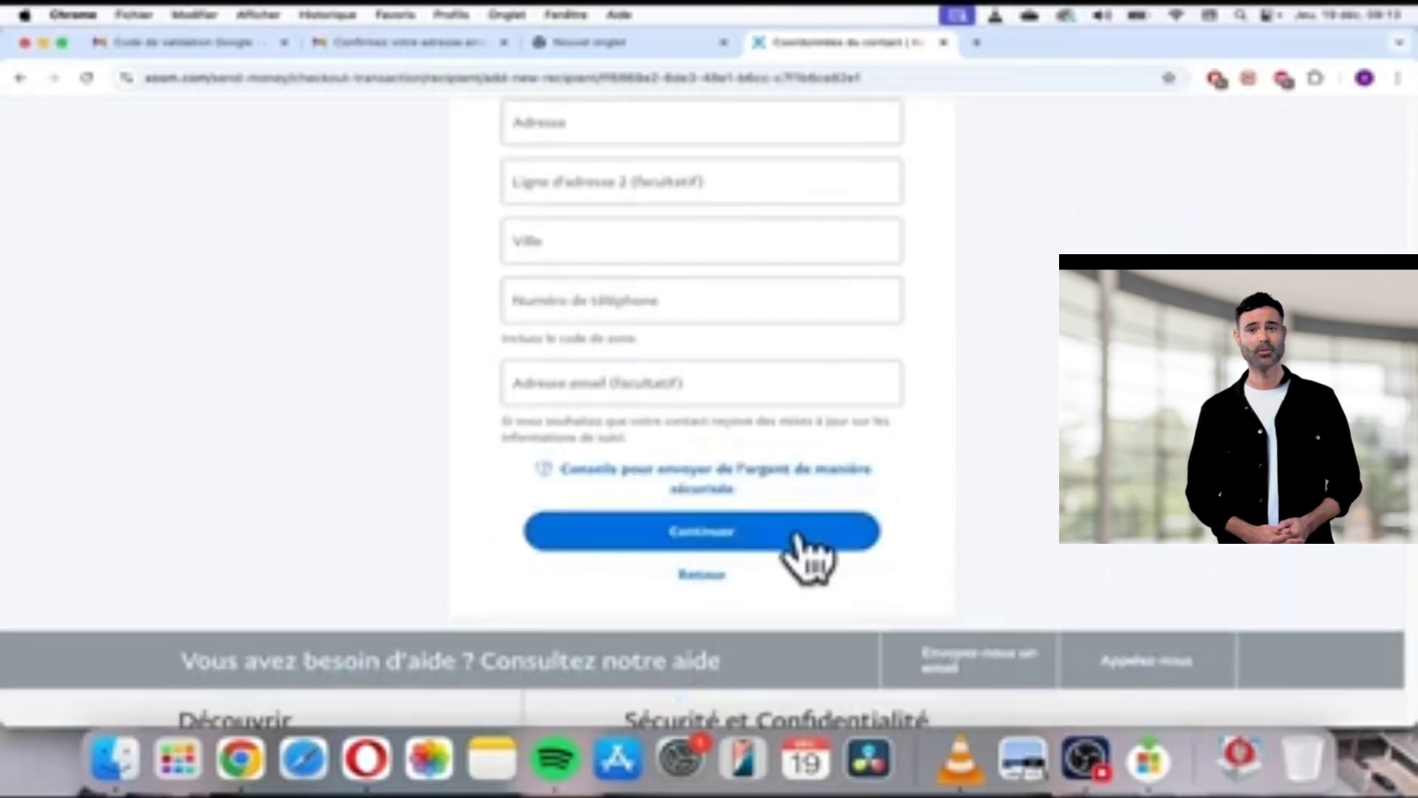